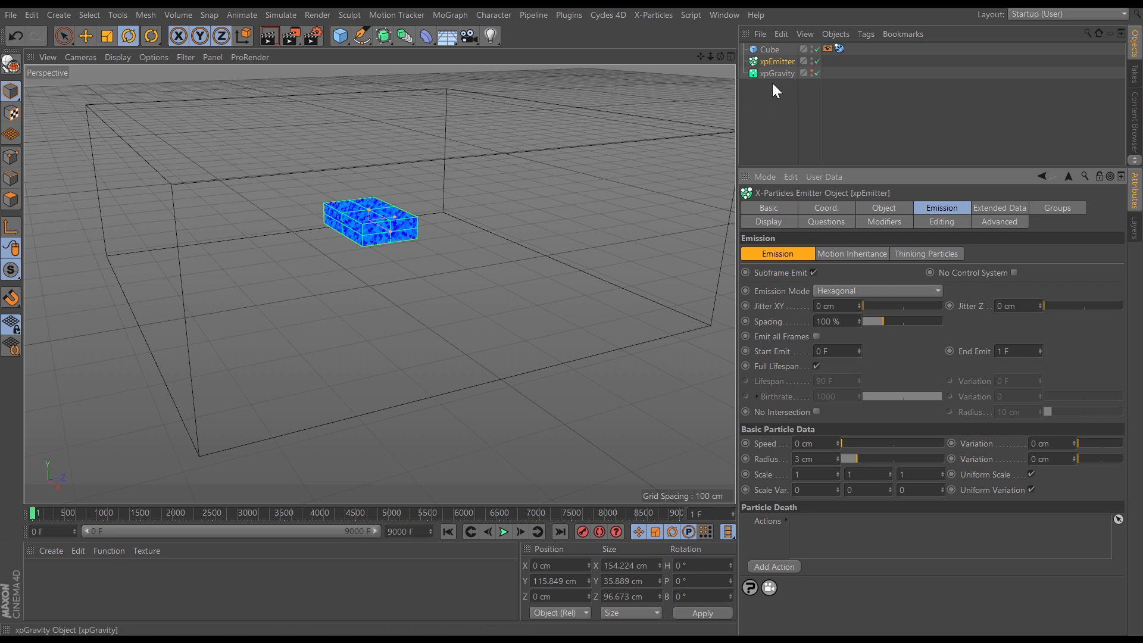
Step: Play the particle simulation from the first frame and enlarge the object list area
click(448, 532)
click(504, 531)
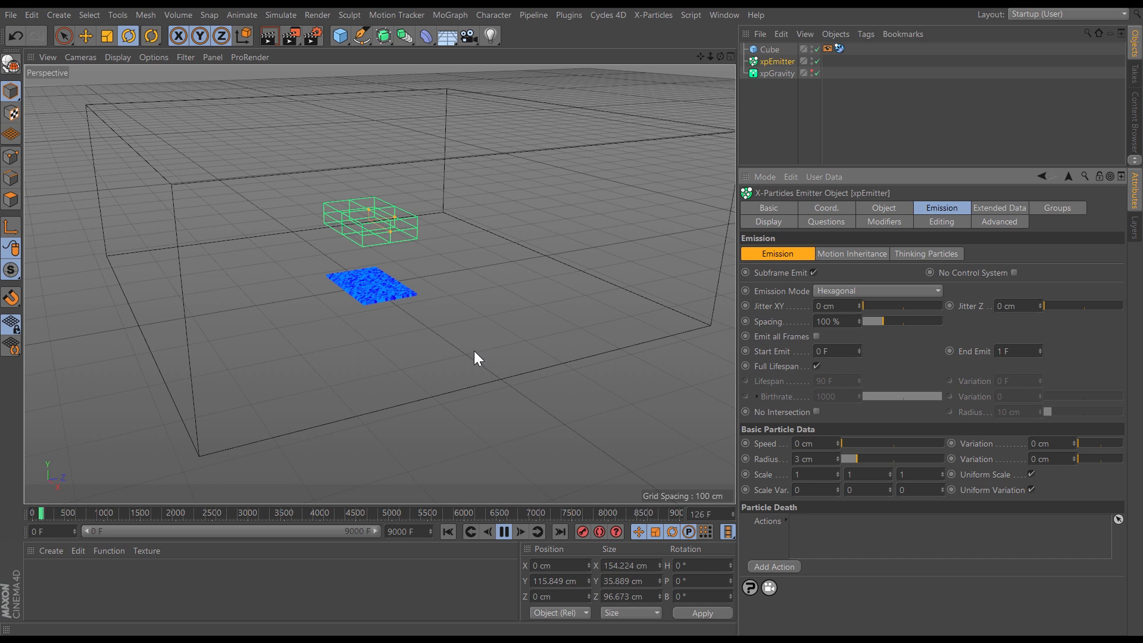
drag(882, 166, 879, 280)
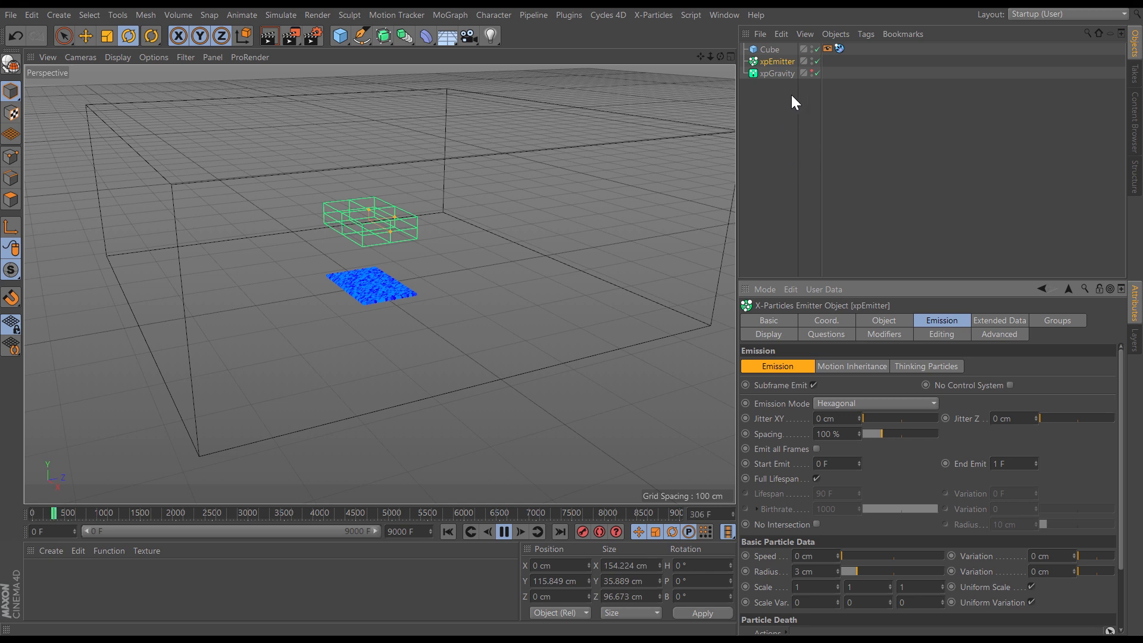
Step: Add an xpSystem to organise the scene's emitter and gravity modifier, and hide its icon in the viewport
click(655, 15)
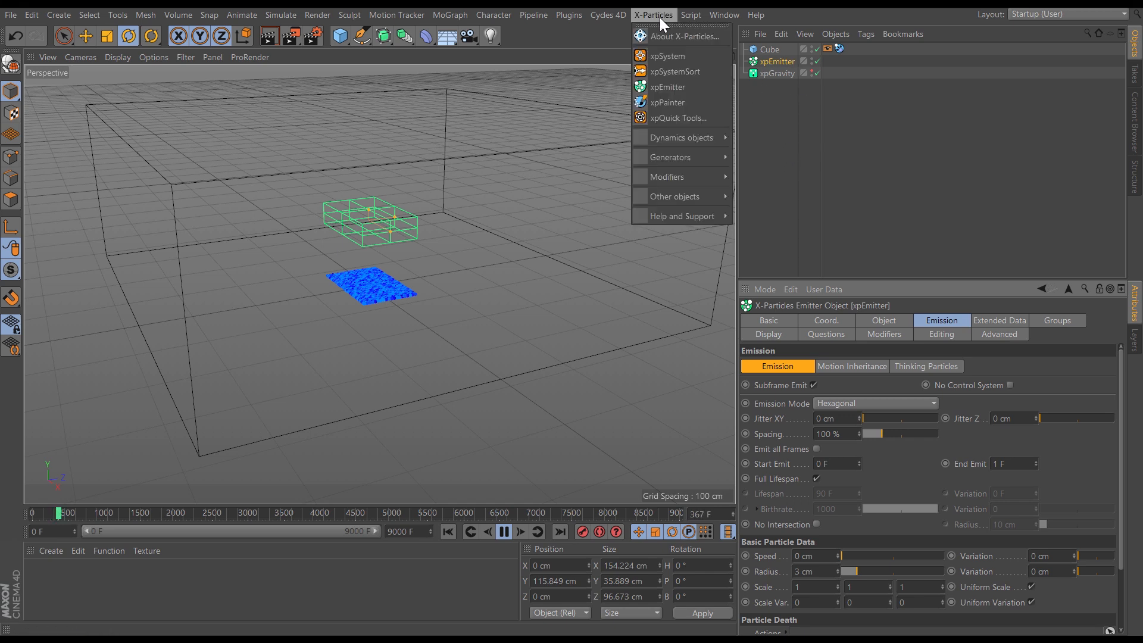
click(669, 71)
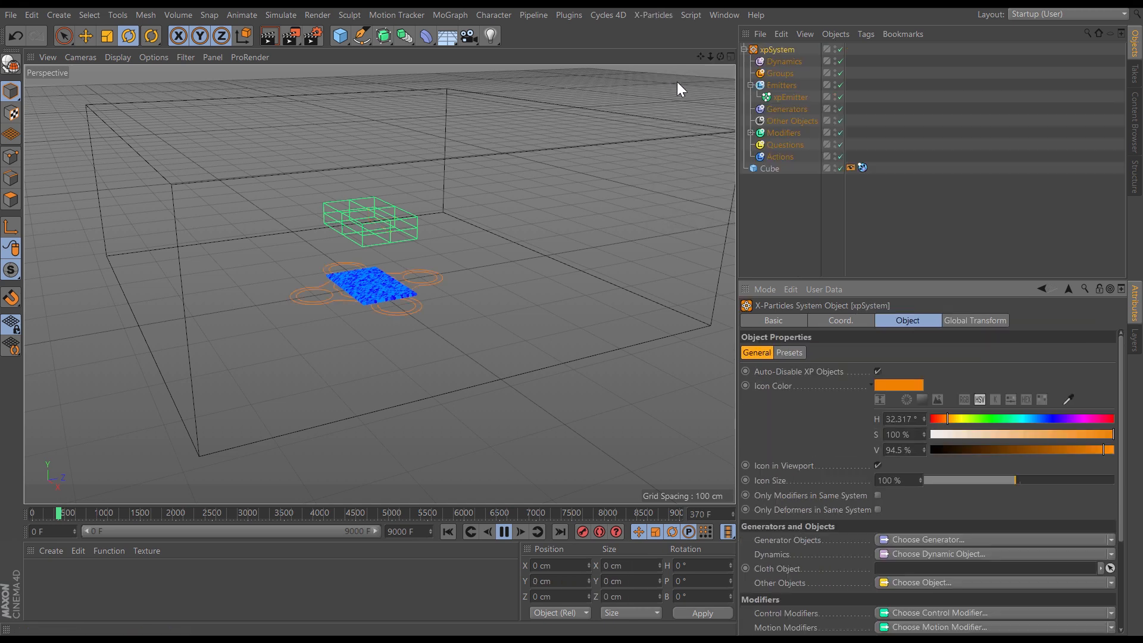
click(750, 132)
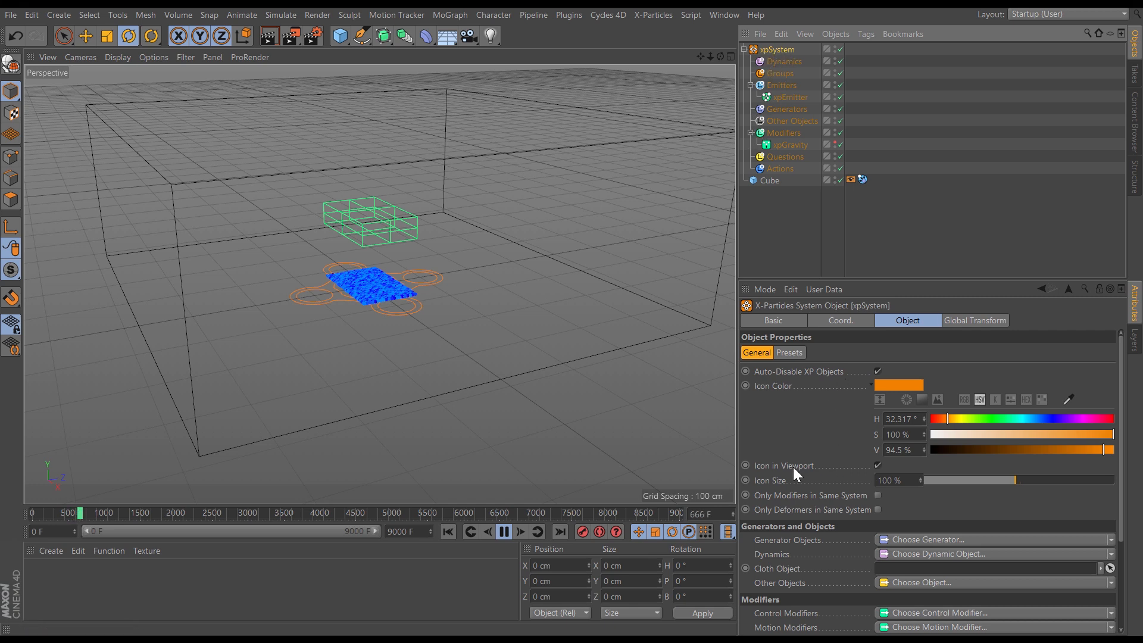
click(877, 465)
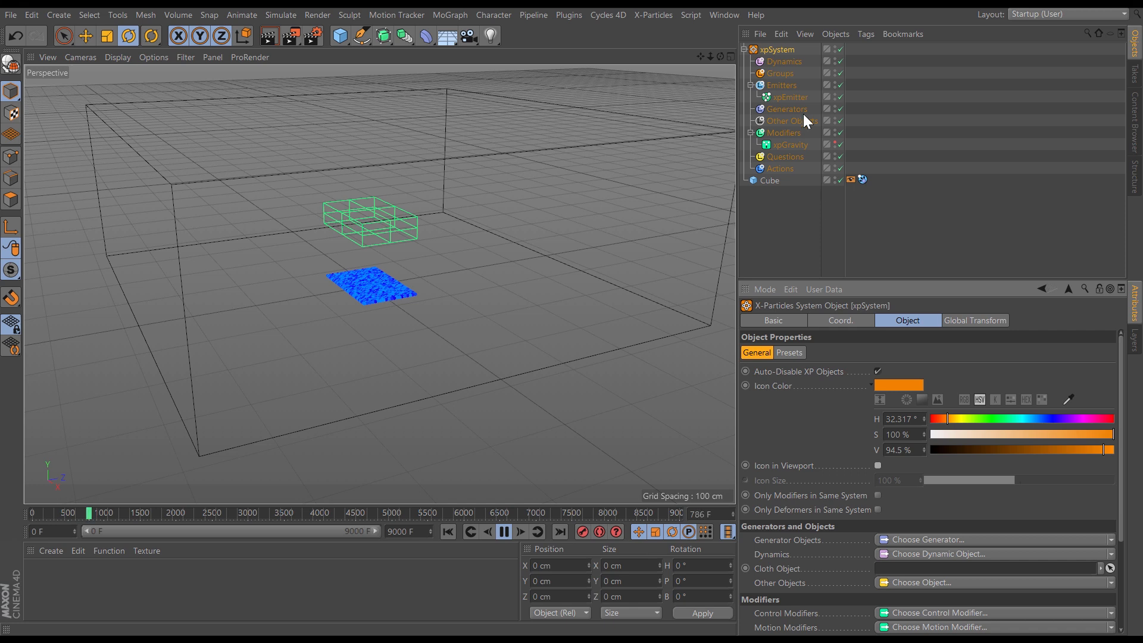
Step: Add an xpConstraints object to the system's Dynamics folder
click(784, 61)
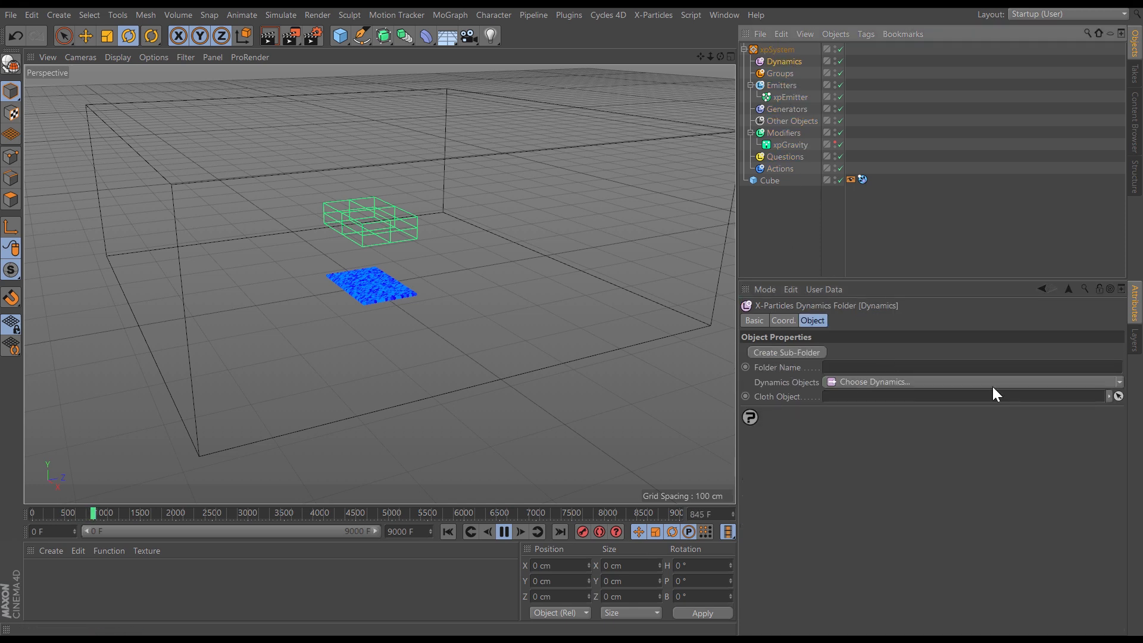
click(1113, 384)
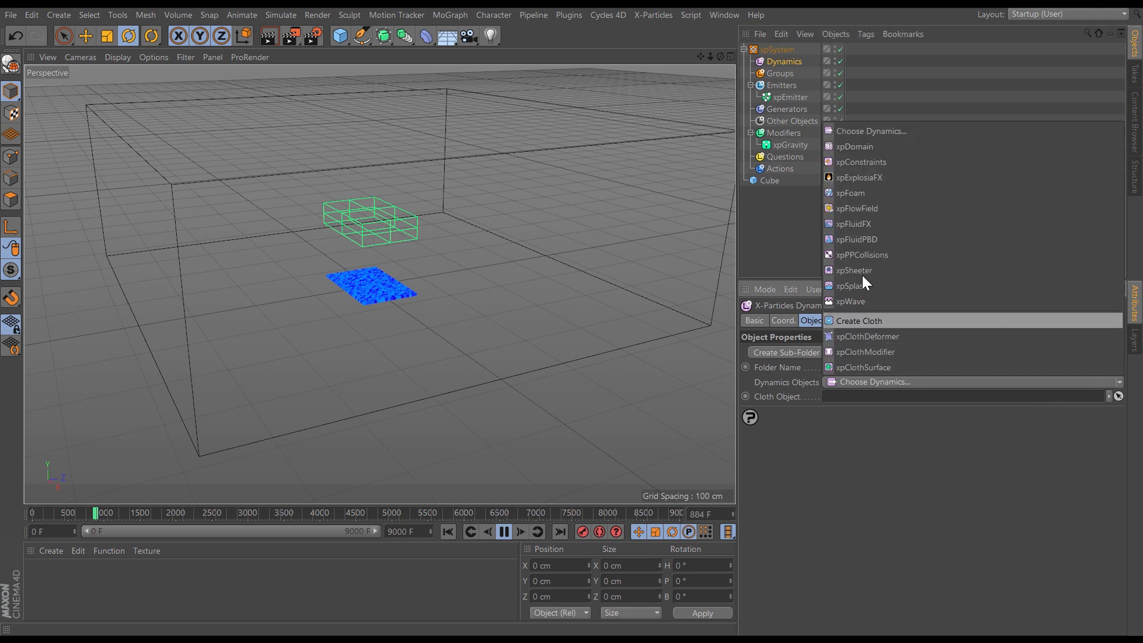
click(853, 161)
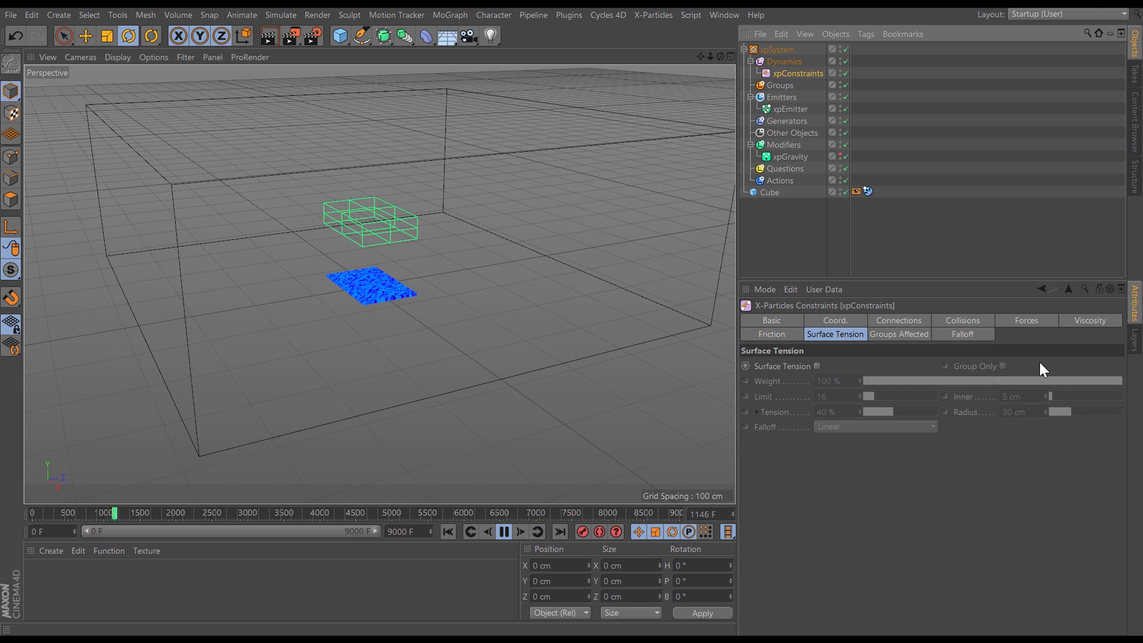
Step: Review the Viscosity, Surface Tension and Friction settings of the xpConstraints object
click(1093, 320)
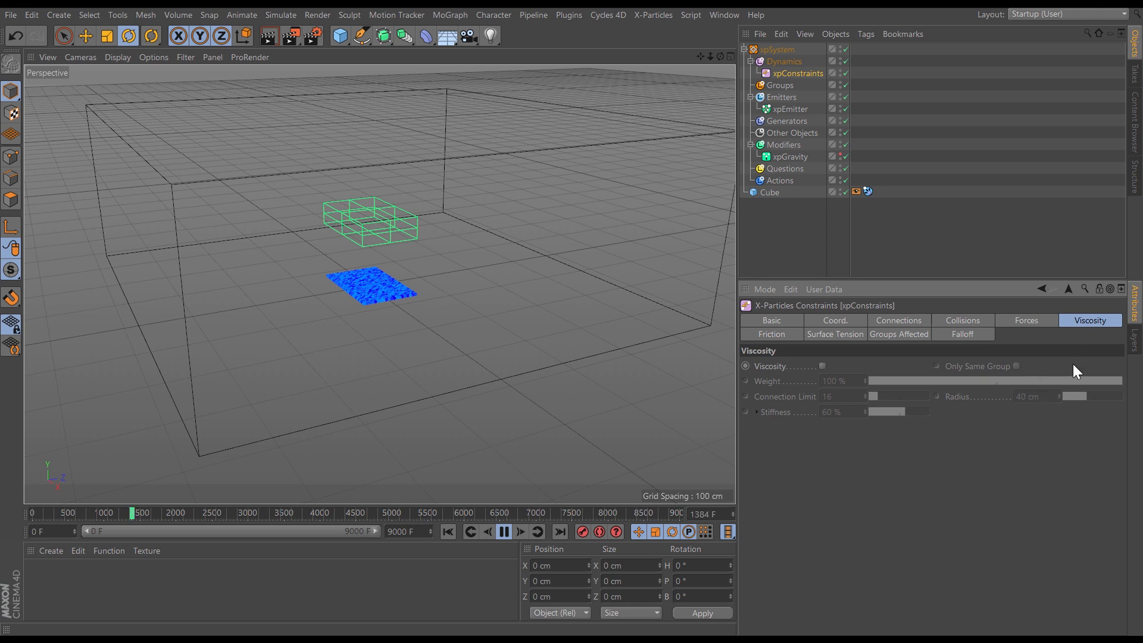
click(791, 336)
click(830, 333)
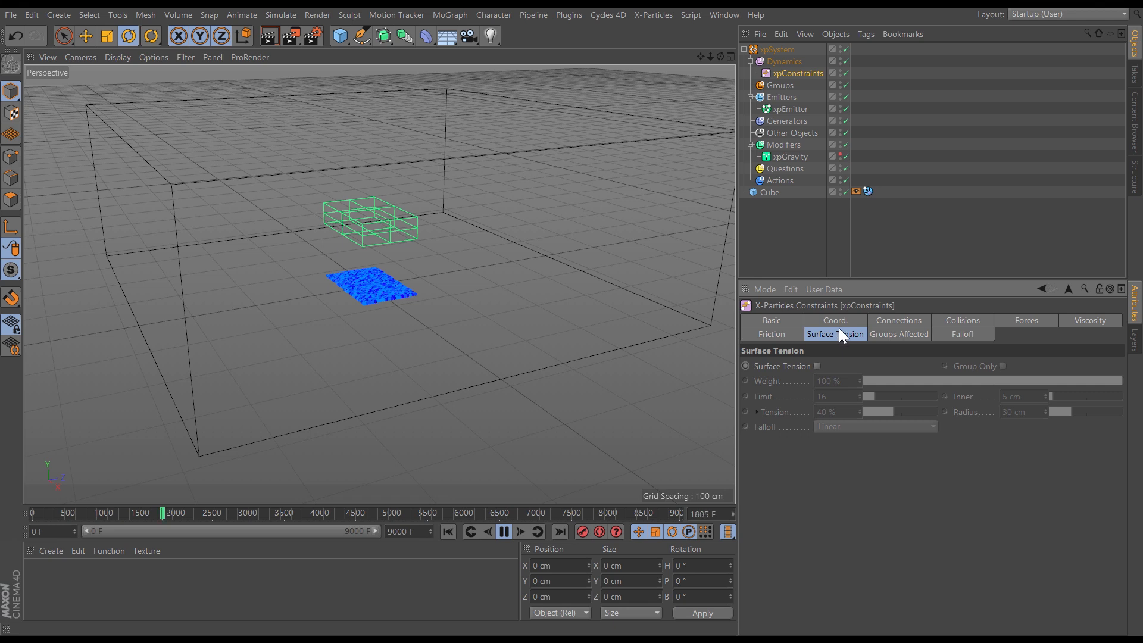
click(786, 336)
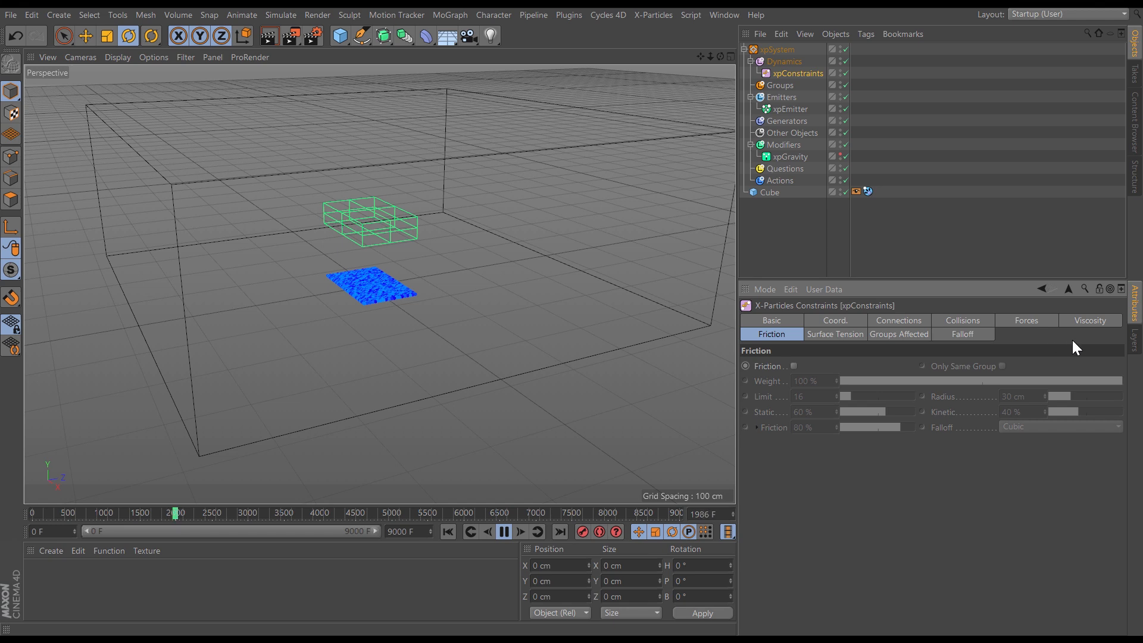
click(1080, 320)
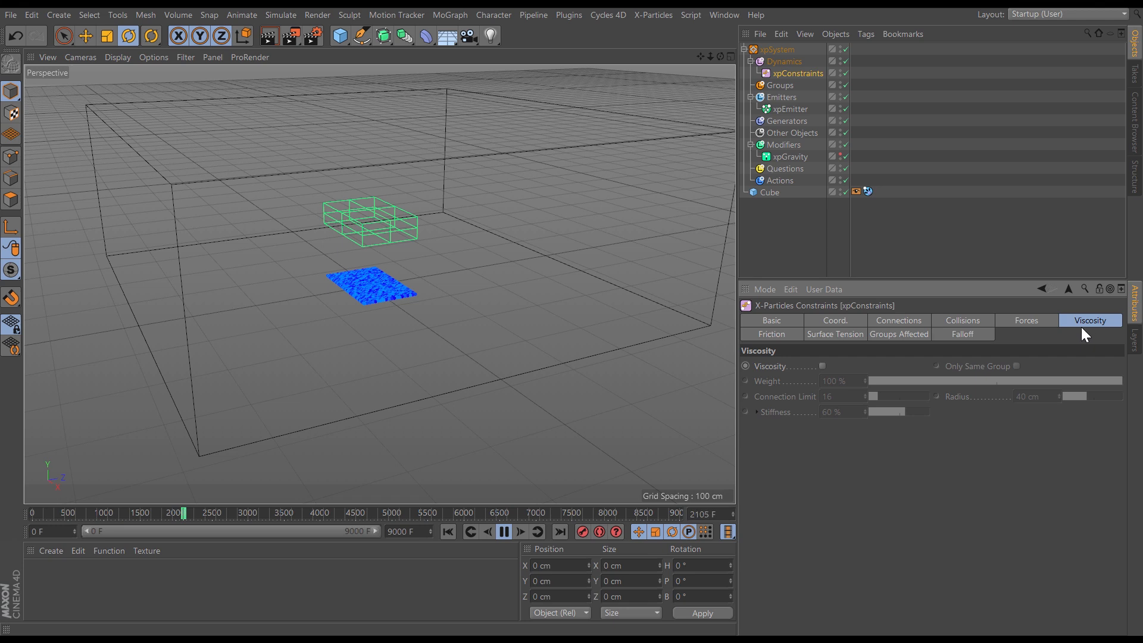
Step: Add an xpFluidPBD object to the Dynamics folder and disable the xpConstraints object
click(787, 62)
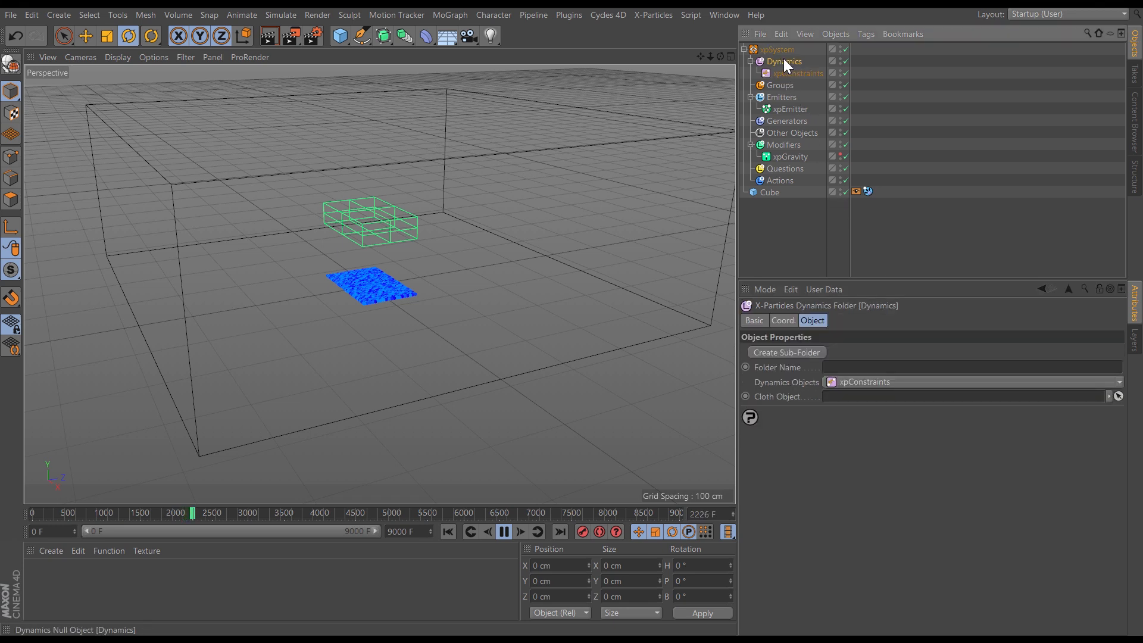
click(1118, 382)
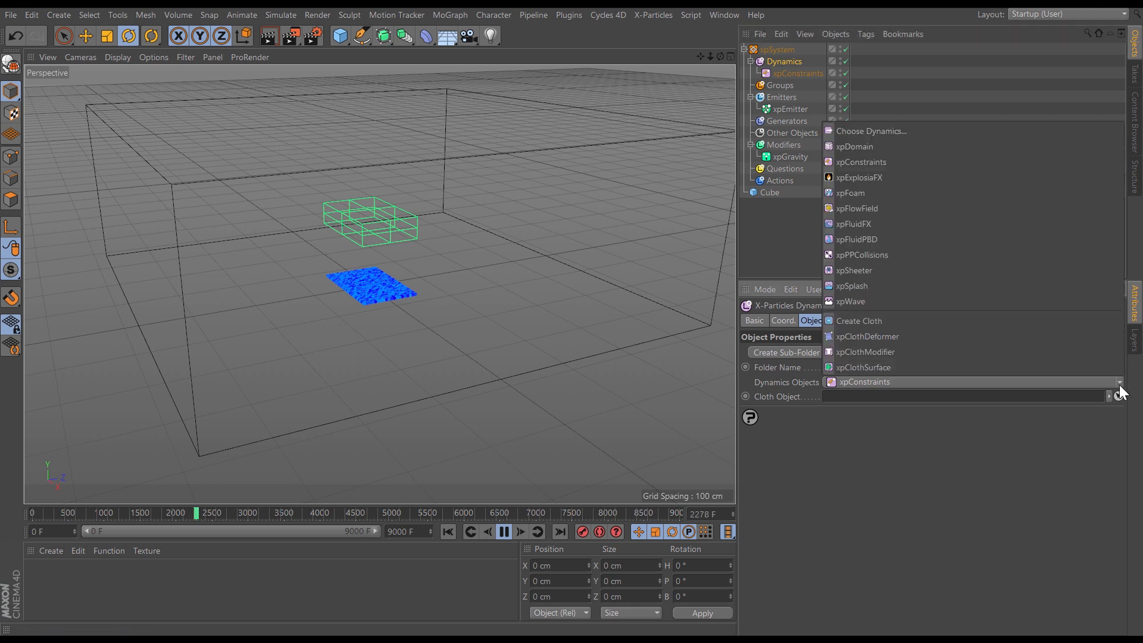
click(860, 238)
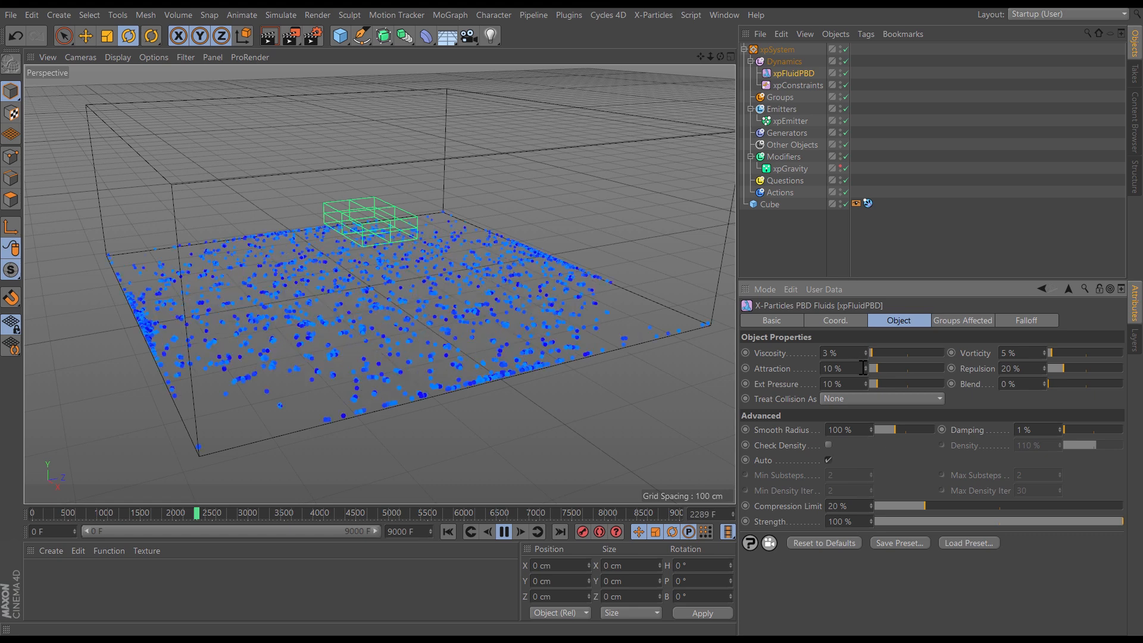
click(845, 85)
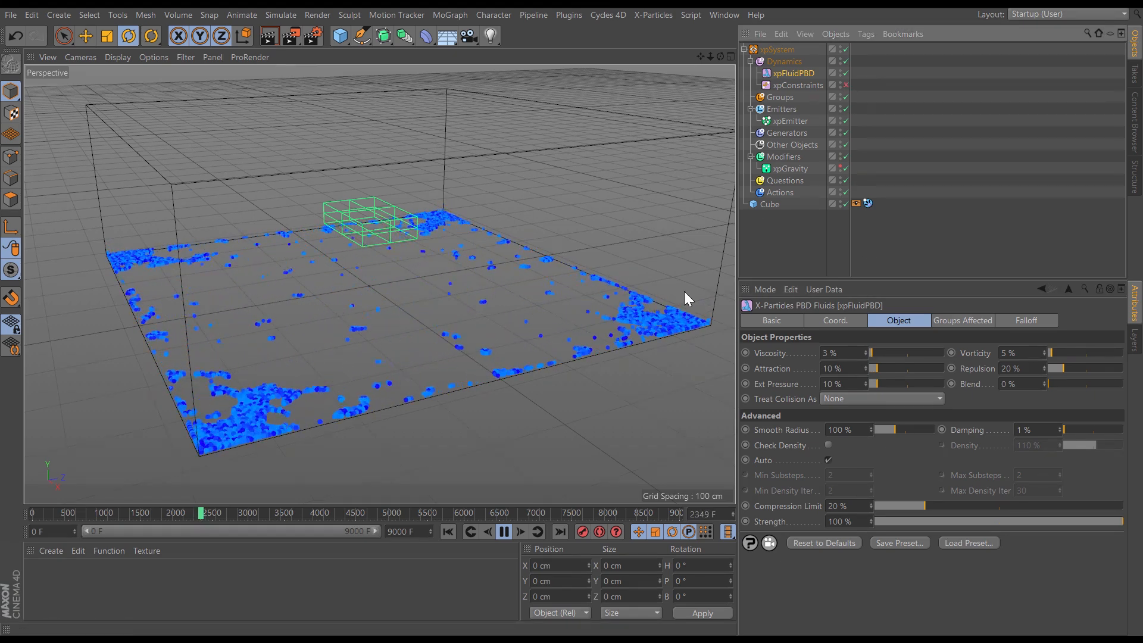
Step: Replay the fluid simulation from the first frame and examine how the particles spread without constraints
click(459, 531)
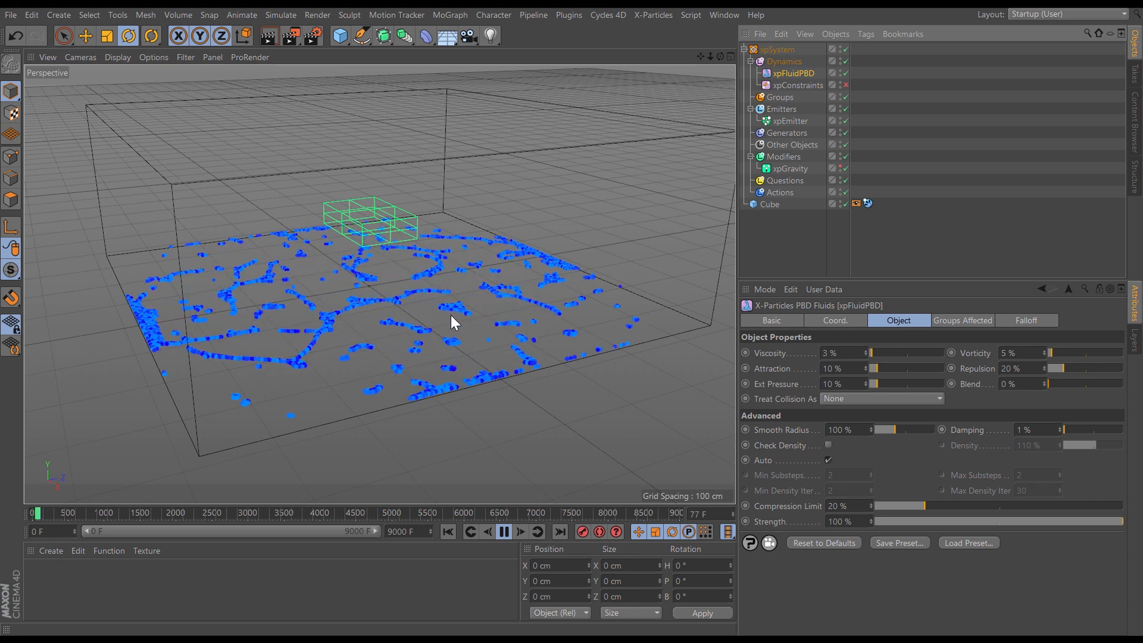
alt+drag(449, 300, 448, 351)
click(444, 530)
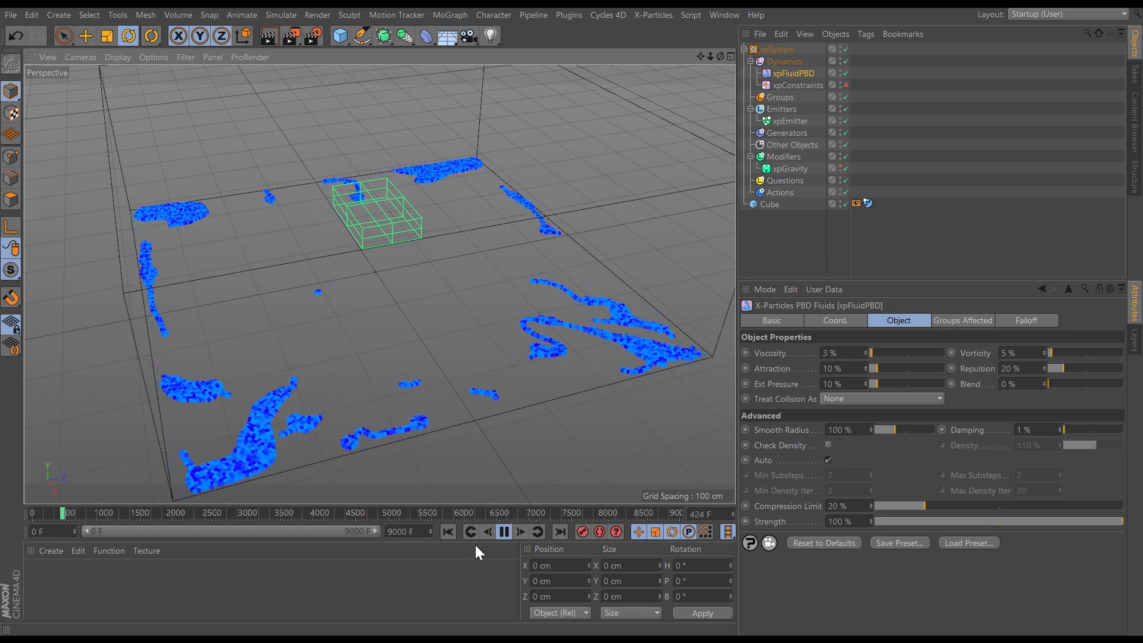
click(453, 533)
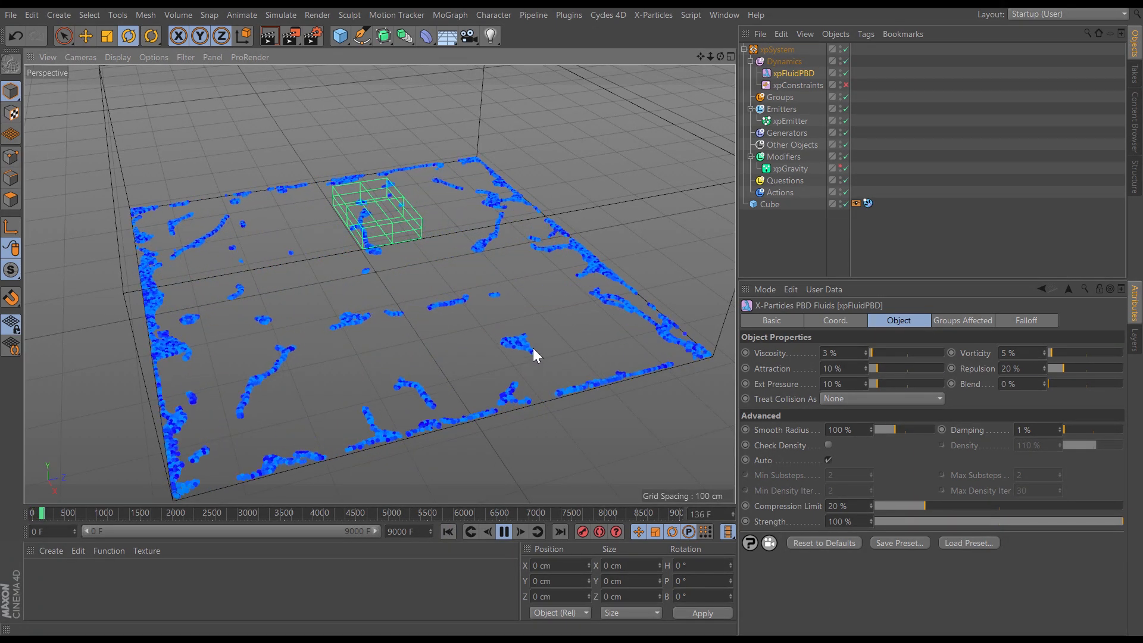
Step: Re-enable the xpConstraints object and turn on its Surface Tension constraint
click(805, 87)
click(844, 85)
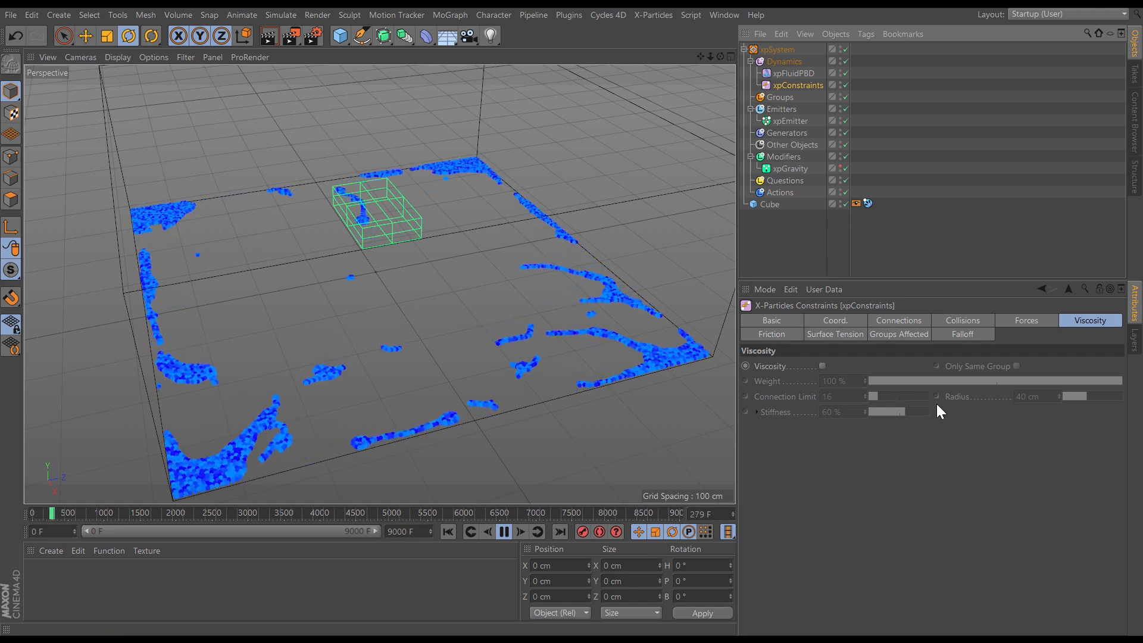
click(834, 334)
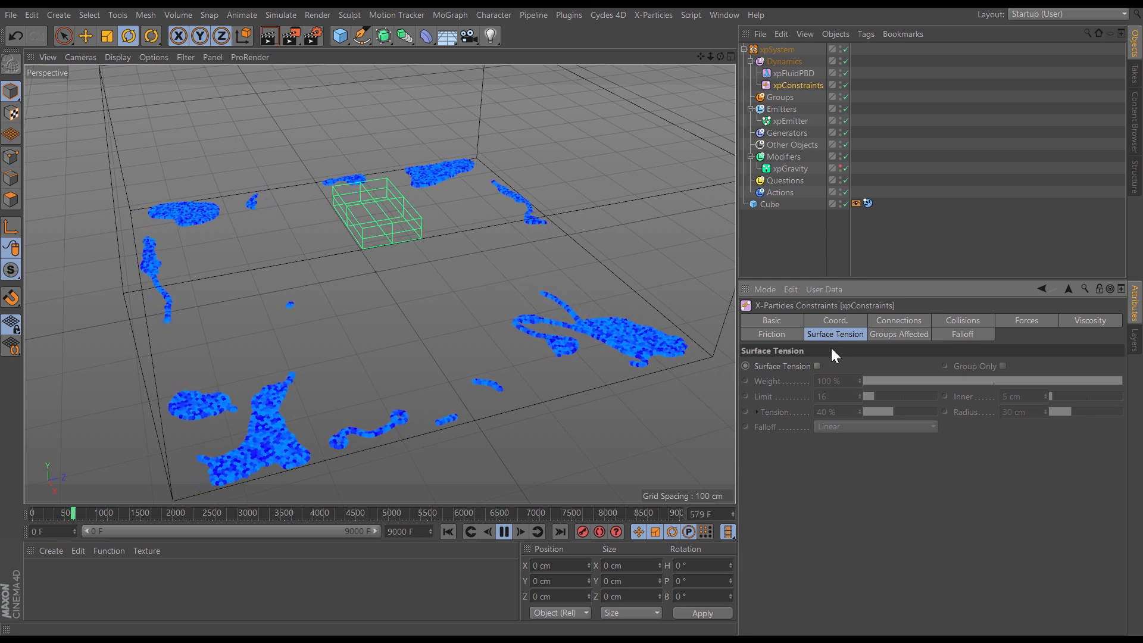
alt+drag(562, 359, 533, 337)
alt+right_drag(494, 330, 517, 331)
alt+middle_drag(517, 332, 517, 347)
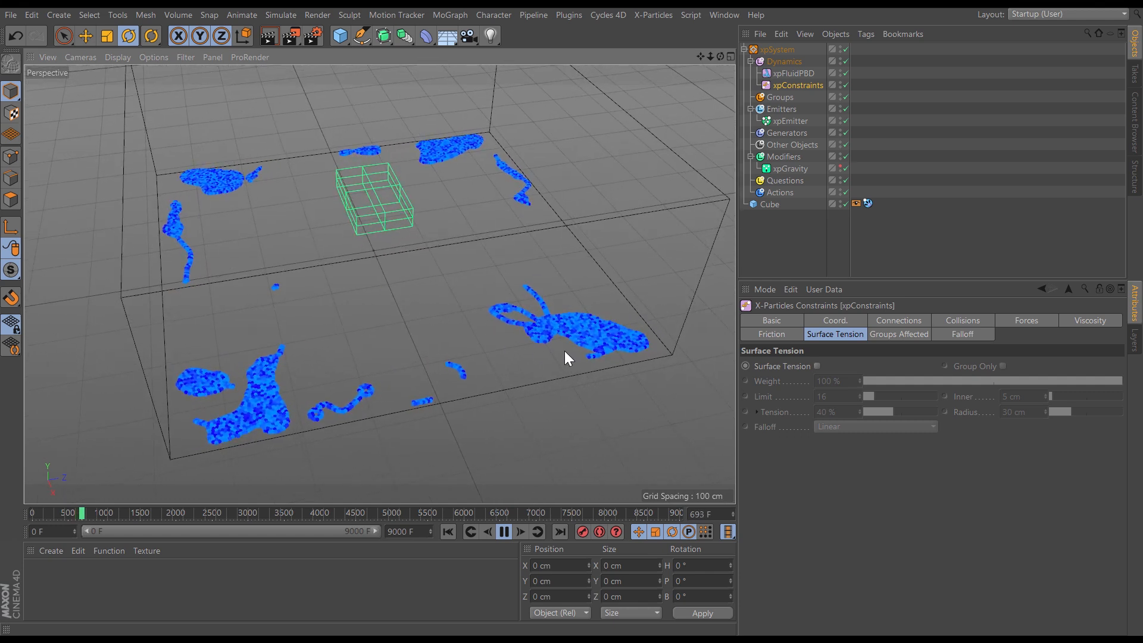
click(817, 366)
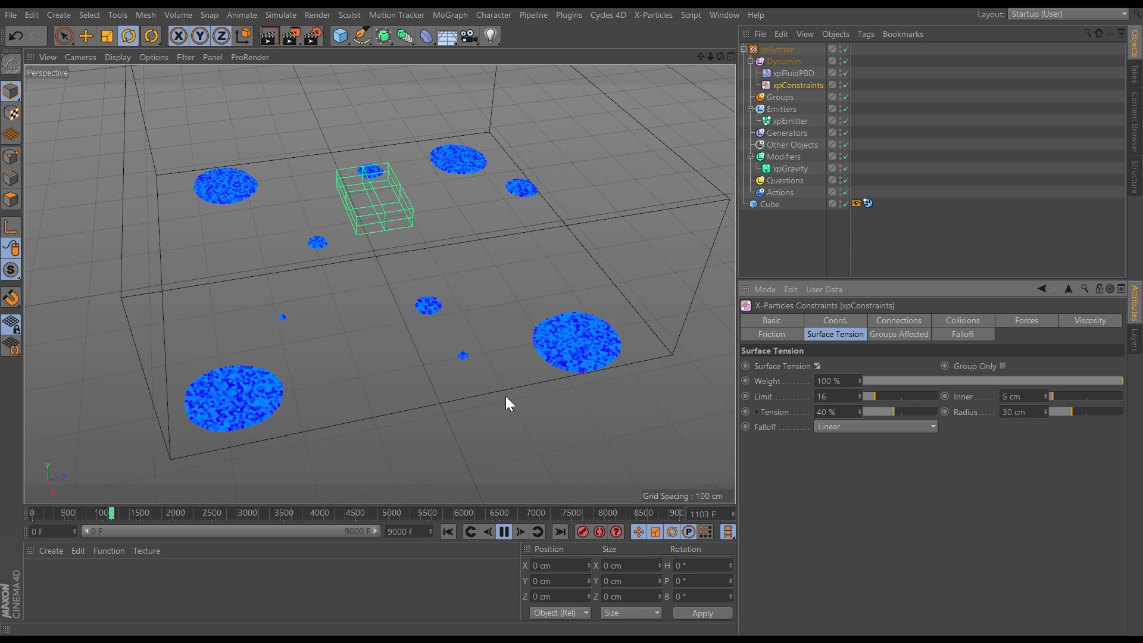
Step: Raise the surface tension constraint's Tension to 100 % and replay the simulation from the first frame
click(448, 531)
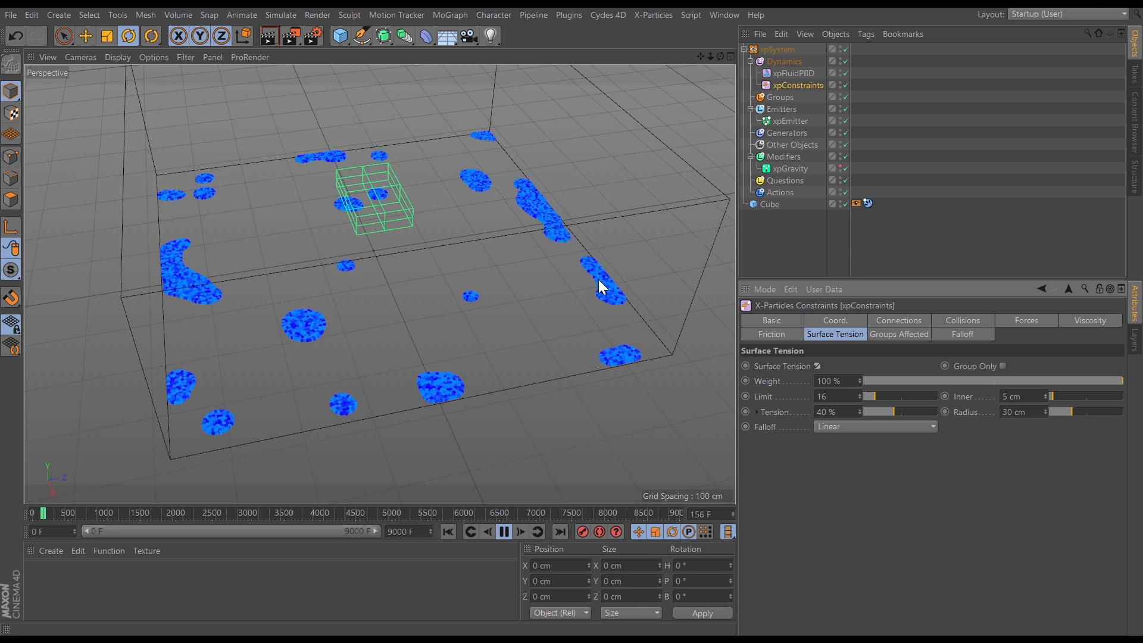
drag(901, 412, 940, 413)
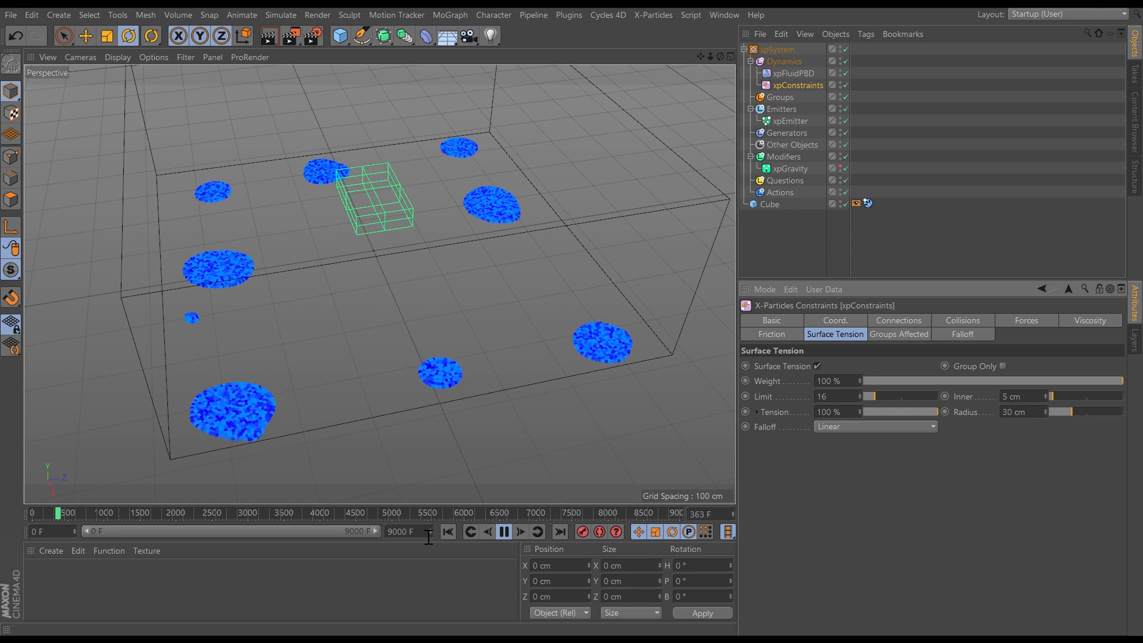
click(449, 531)
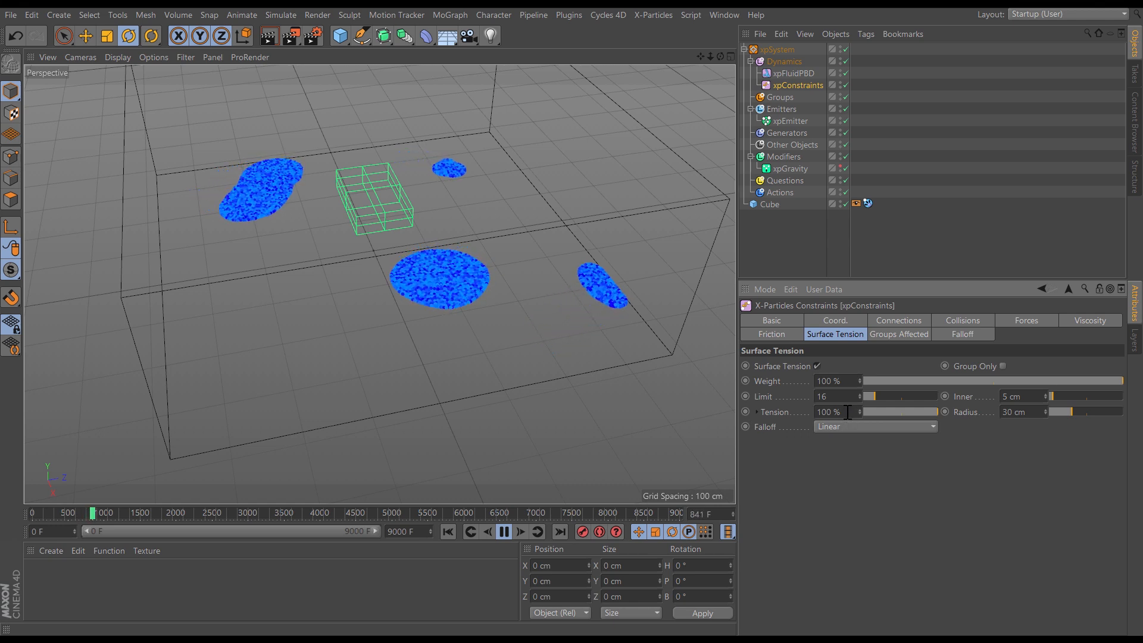
Step: Lower Tension to 7 % during playback, then restore it to 100 % to compare the particle blobs
alt+drag(462, 288, 521, 262)
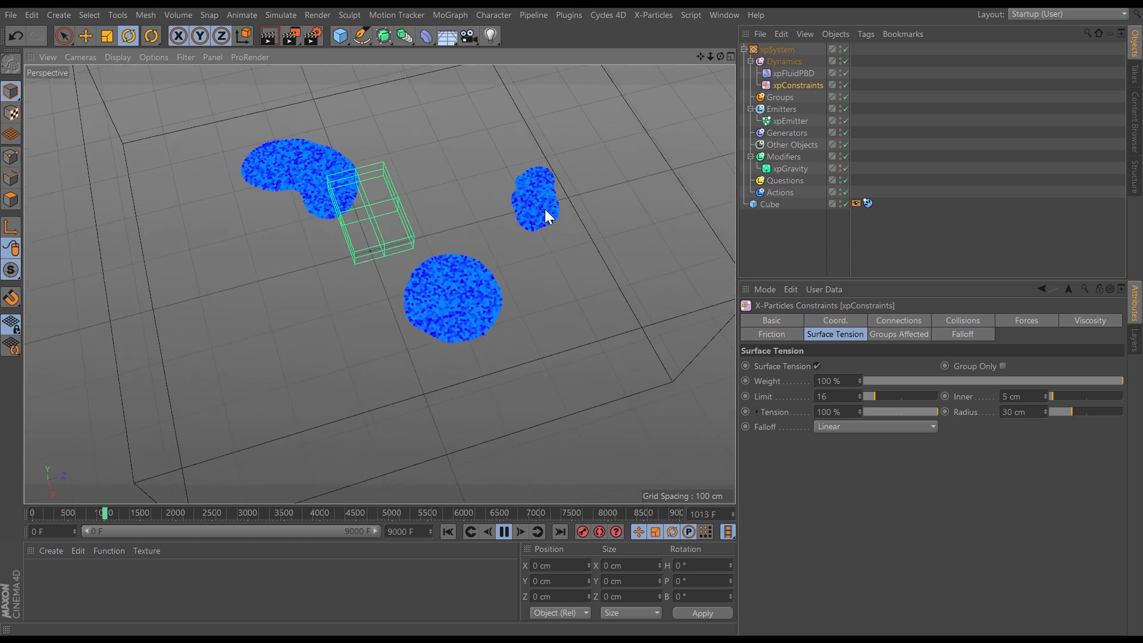
drag(888, 411, 869, 414)
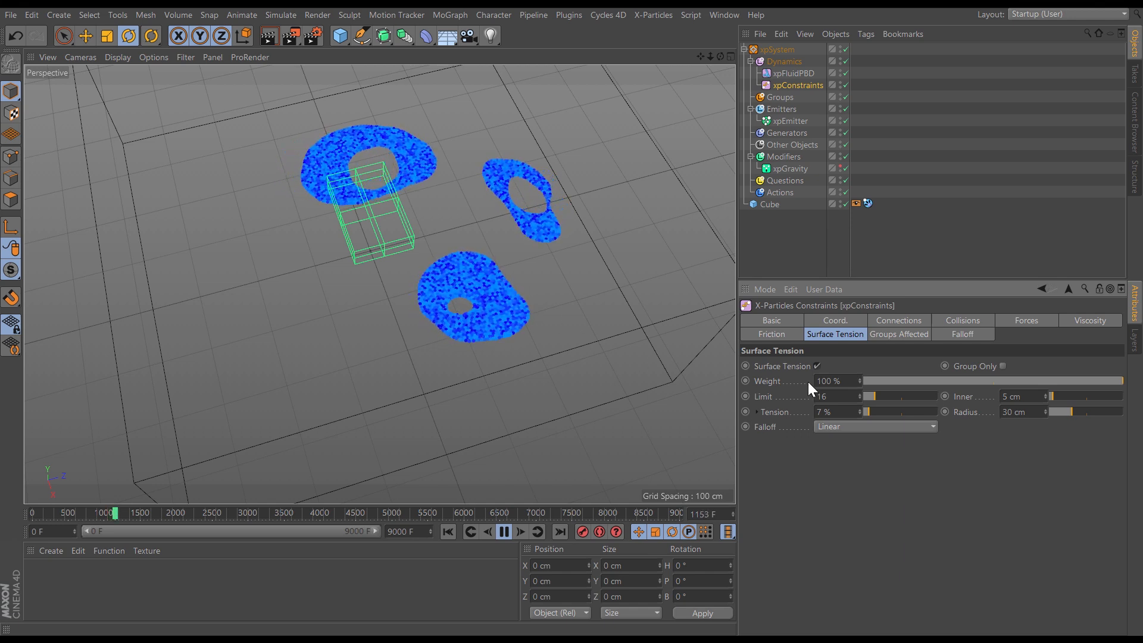
drag(877, 413, 940, 413)
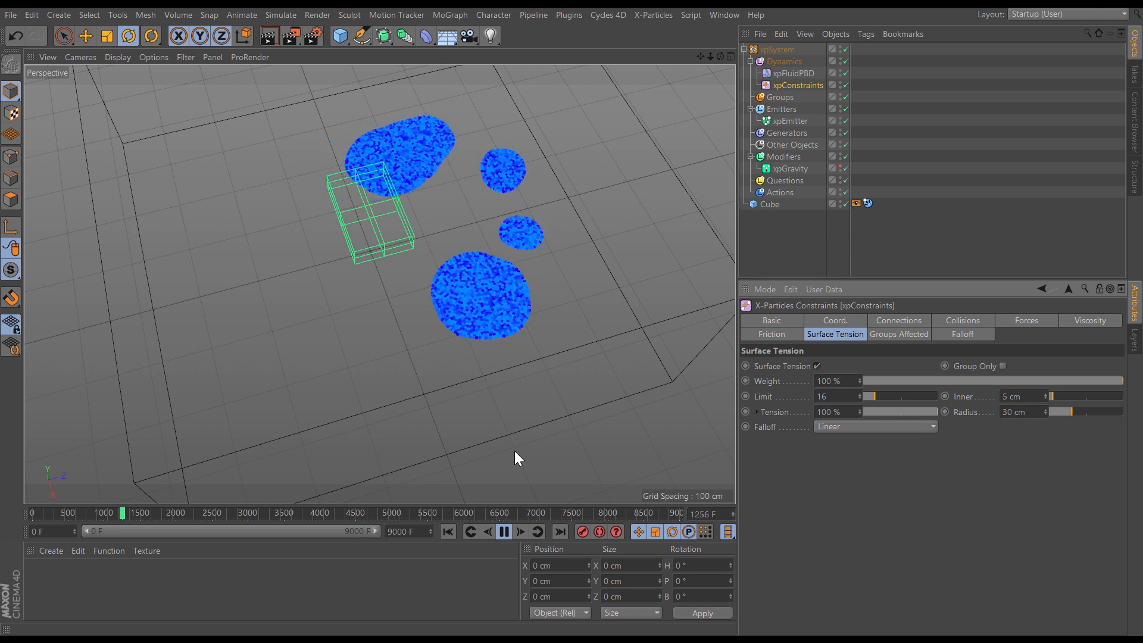
Step: Stop playback, set the surface tension Limit to 50 and replay the simulation from the first frame
click(502, 532)
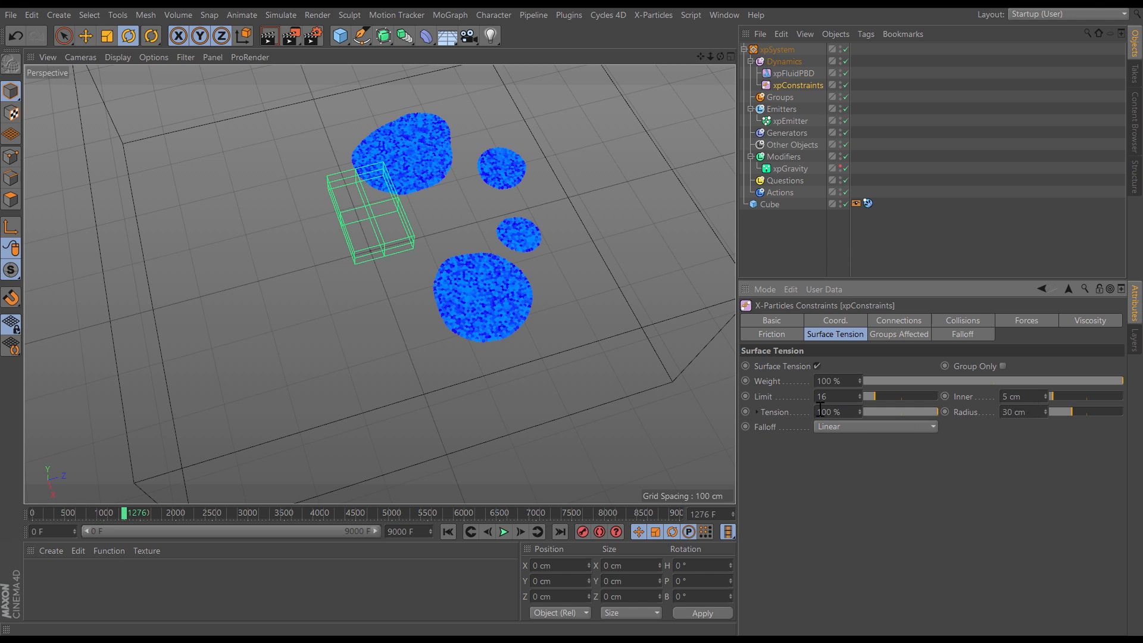
drag(838, 397, 820, 408)
text(50)
key(Return)
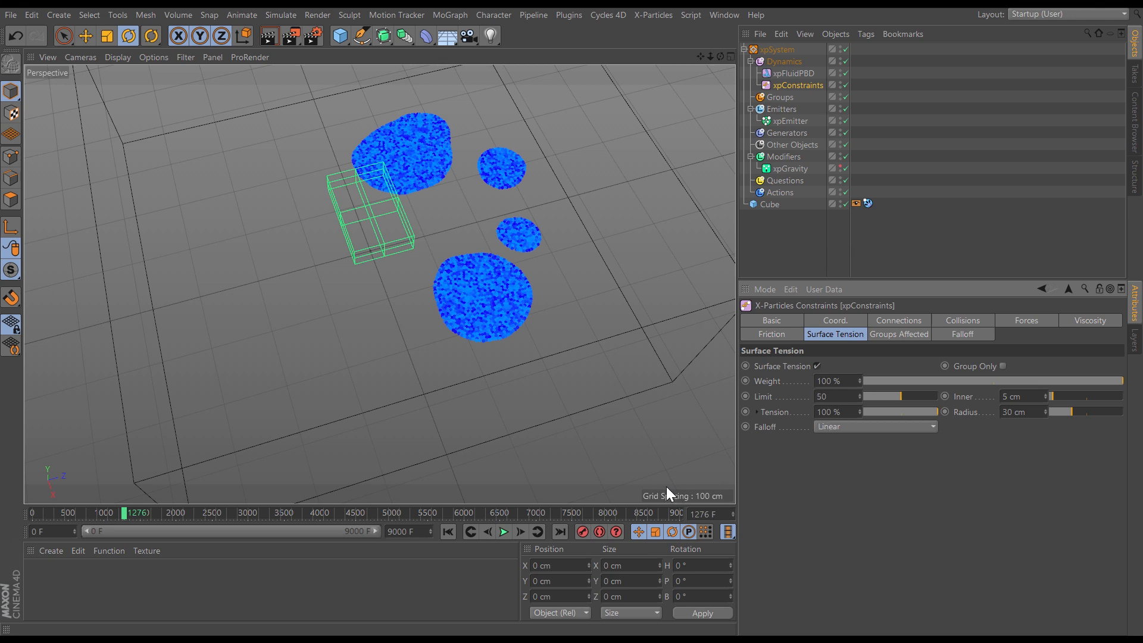
click(450, 532)
click(502, 533)
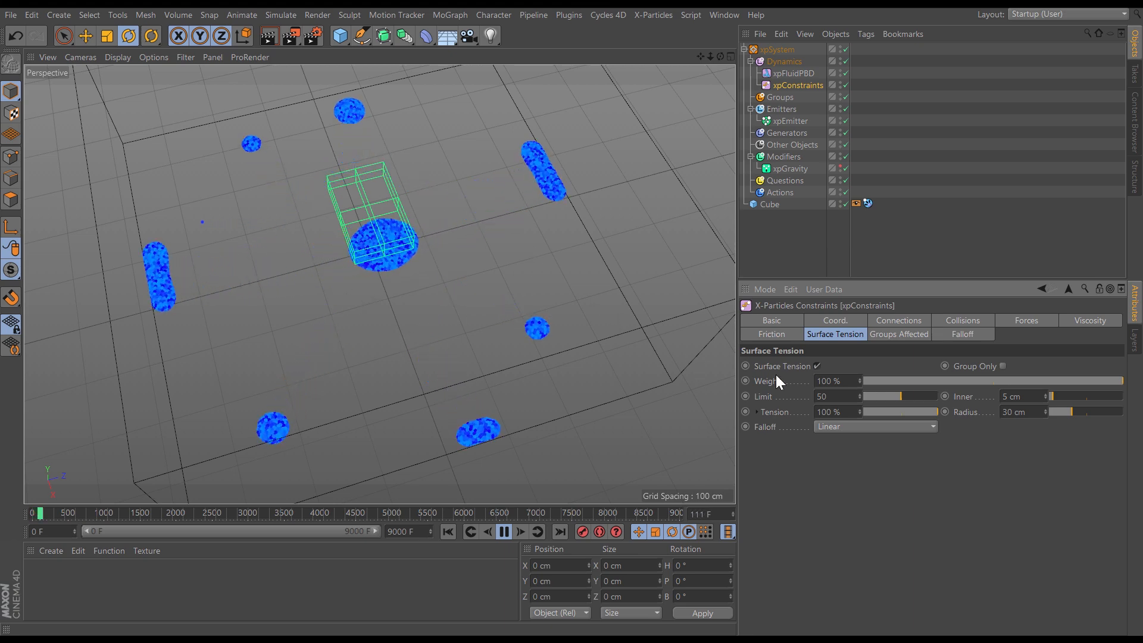
Step: Reduce the surface tension constraint's Tension to 16 % while viewing the droplets close up from the side
alt+drag(482, 429, 451, 291)
alt+right_drag(492, 430, 631, 403)
alt+drag(507, 433, 510, 417)
alt+middle_drag(525, 445, 493, 435)
alt+drag(497, 430, 473, 419)
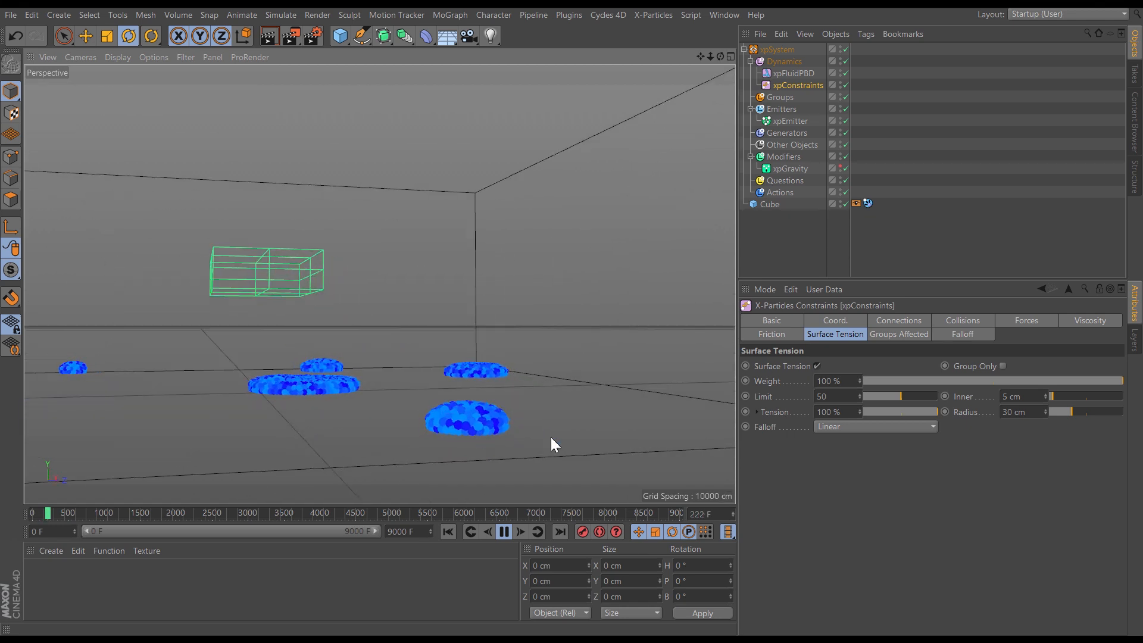
drag(926, 413, 879, 418)
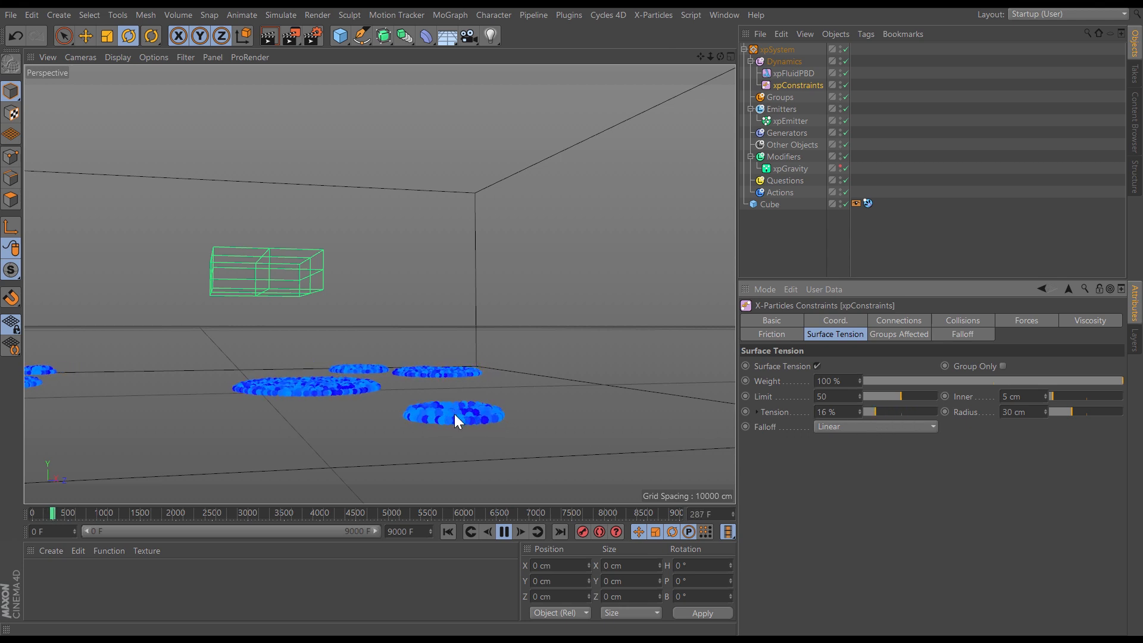
Step: Raise the surface tension constraint's Tension to 100 % during playback and view the droplets from above
click(873, 410)
drag(866, 416, 937, 412)
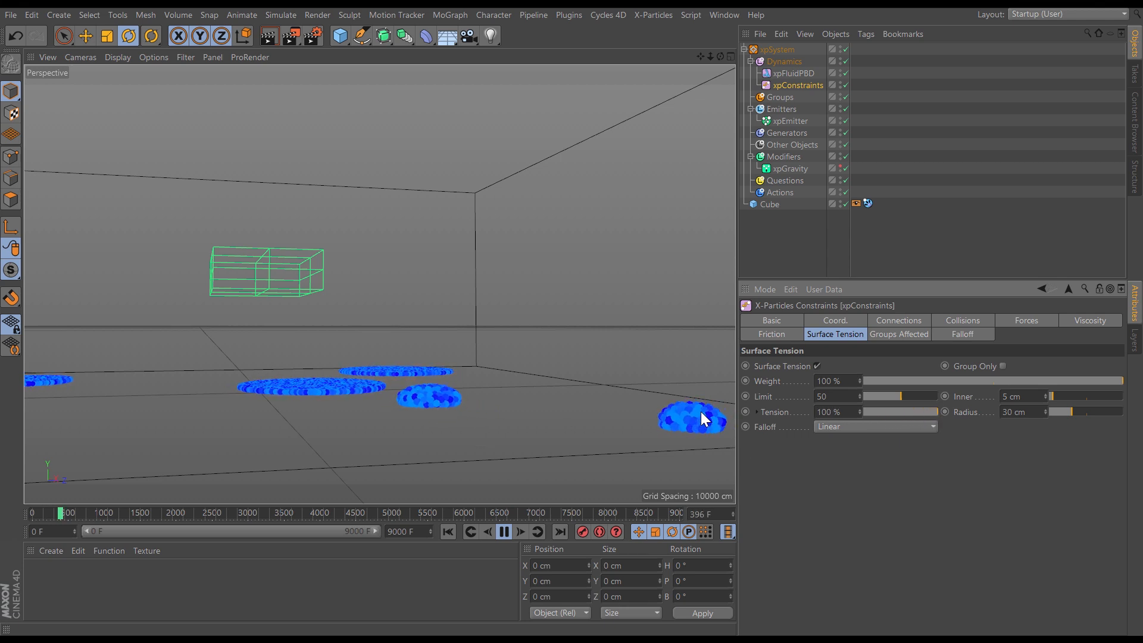
alt+drag(705, 433, 650, 397)
mouse_move(500, 314)
alt+mouse_down()
mouse_move(522, 255)
mouse_move(512, 280)
mouse_move(497, 255)
mouse_move(520, 431)
mouse_move(528, 237)
mouse_move(513, 216)
mouse_move(515, 380)
mouse_move(509, 271)
mouse_move(509, 319)
alt+mouse_up()
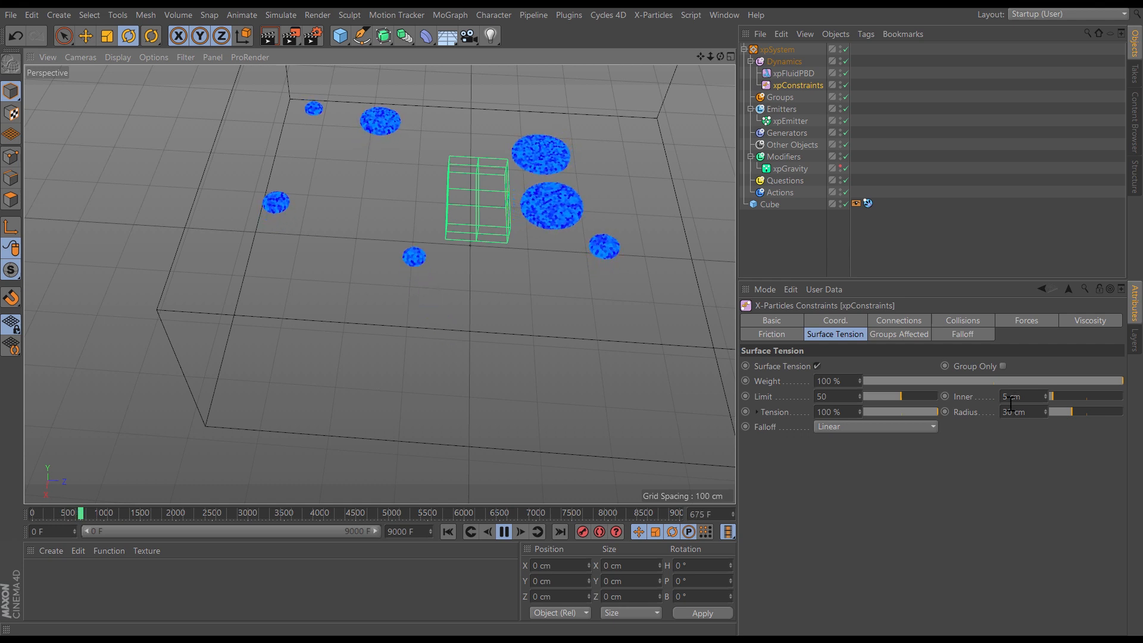
Step: Set the surface tension Inner distance to 0 cm and replay the simulation from the first frame
double_click(1012, 396)
text(0)
key(Return)
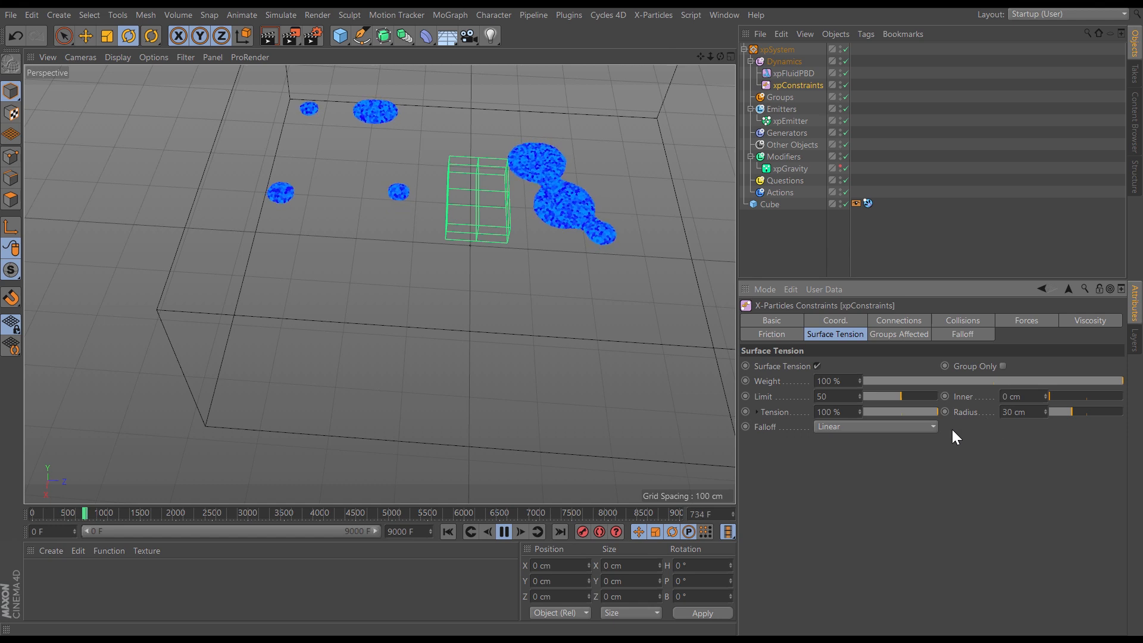
click(449, 532)
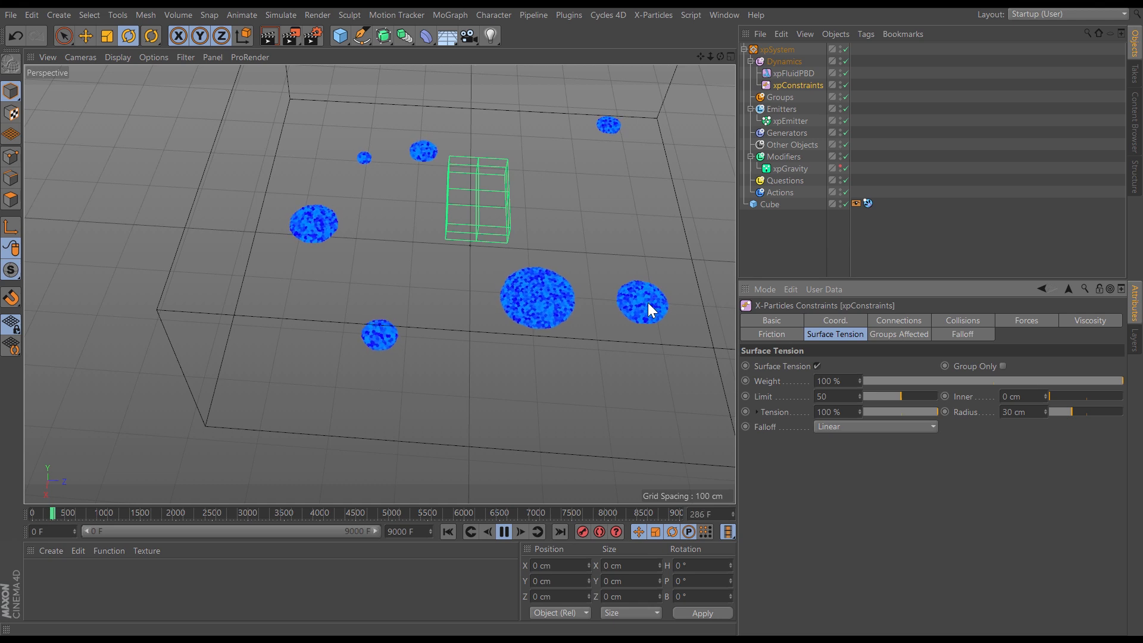
Step: Return the surface tension Inner distance to 5 cm and restart the simulation from the first frame
double_click(1008, 396)
text(5)
key(Return)
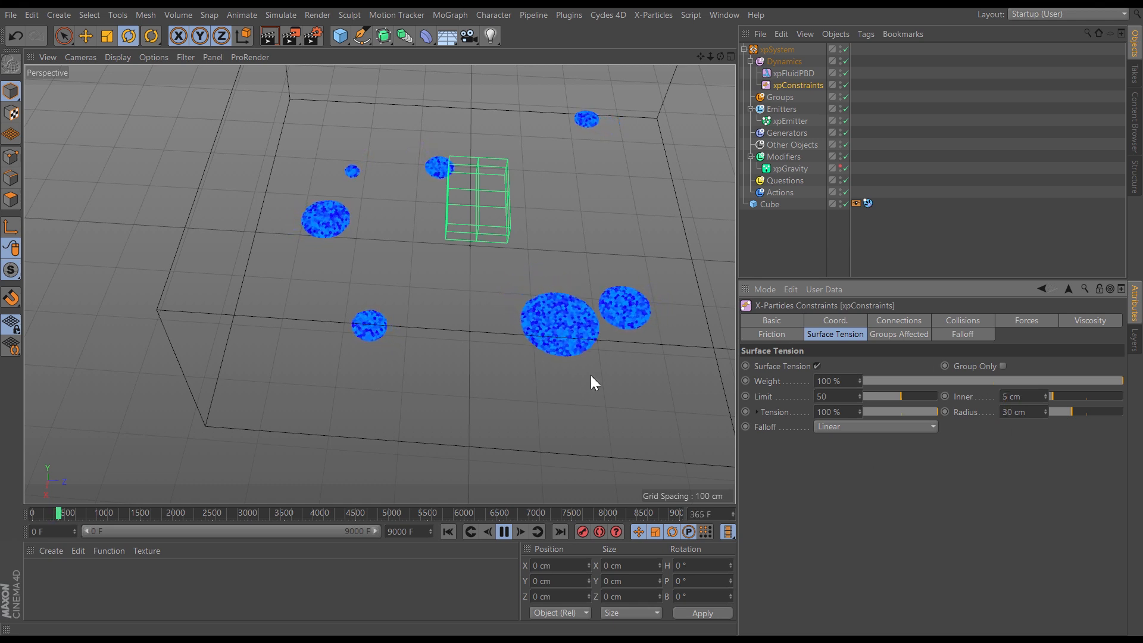
alt+drag(565, 338, 548, 365)
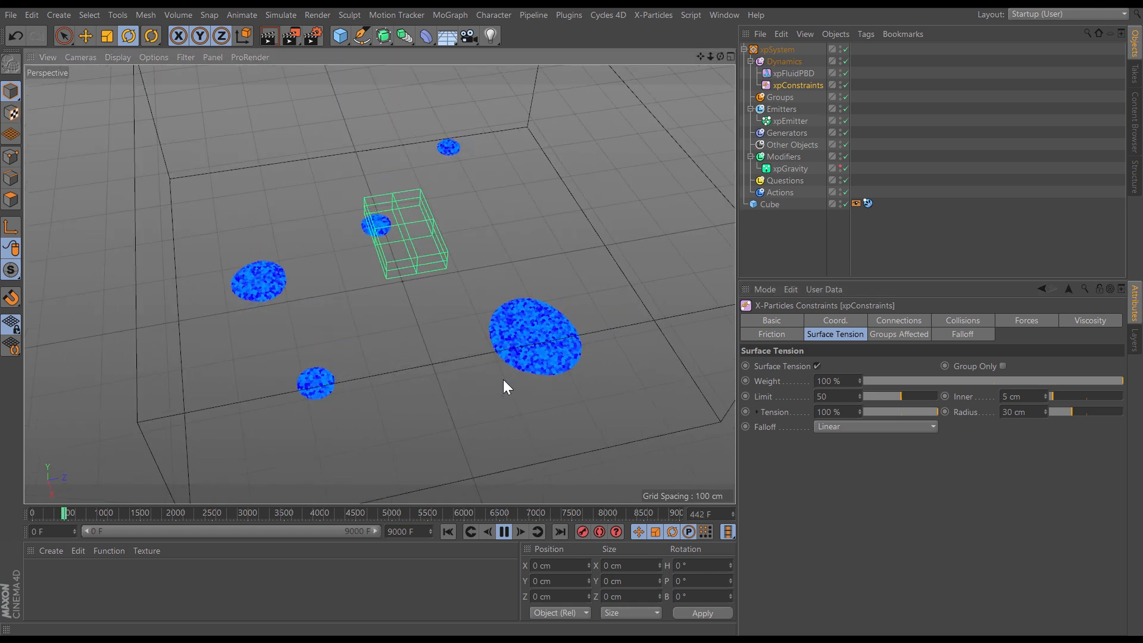
alt+drag(512, 359, 517, 362)
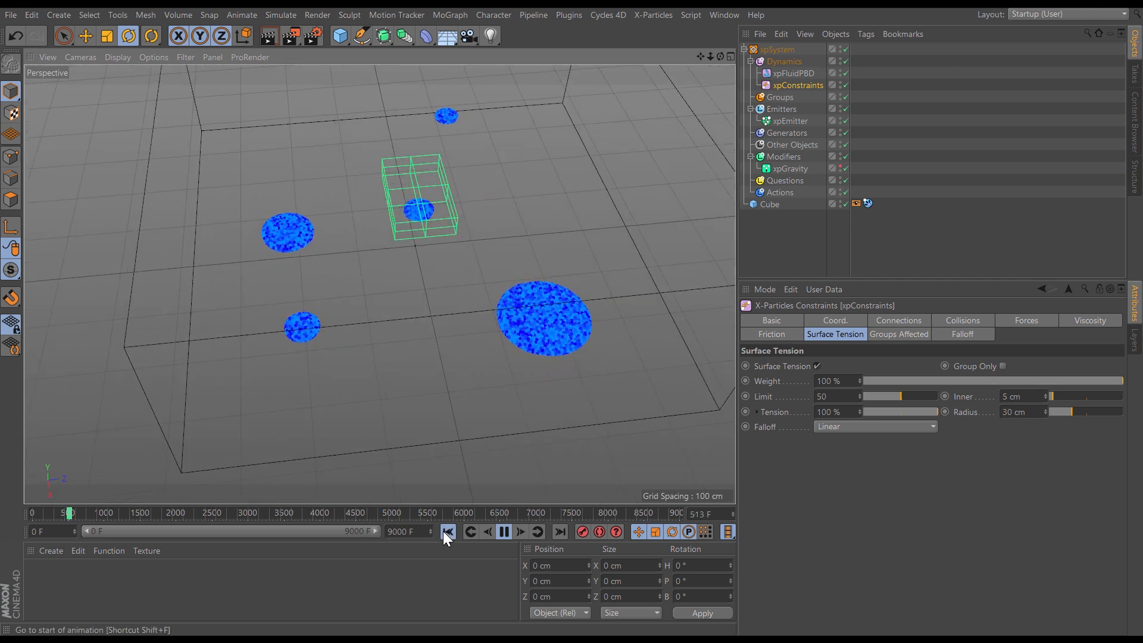
click(447, 532)
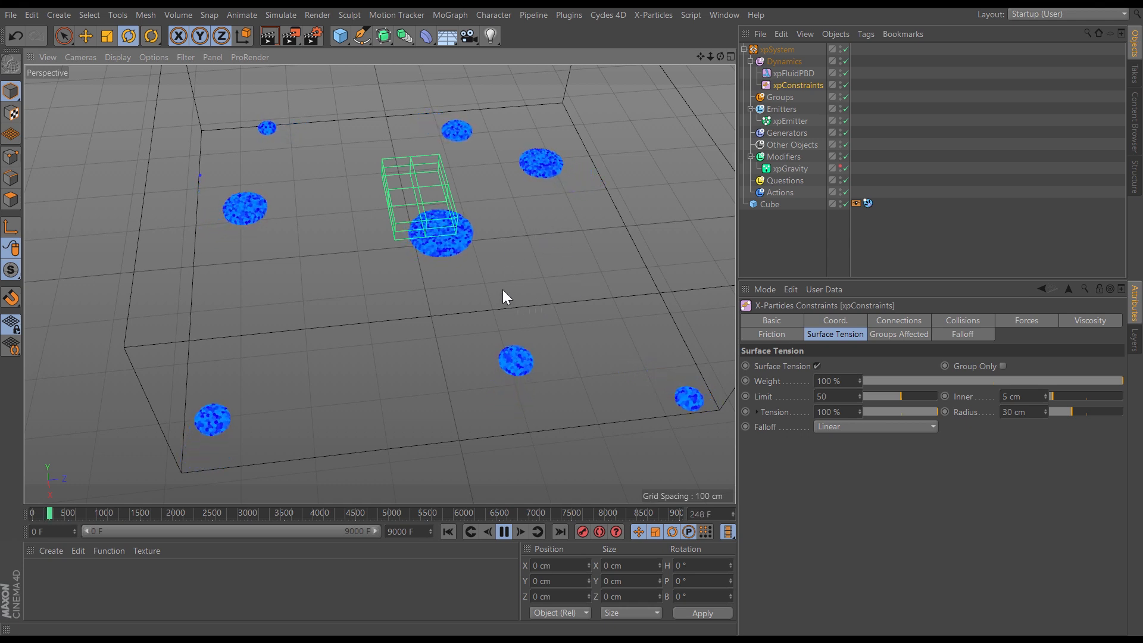
Step: Examine the merging droplets close up, replay from the first frame and stop the playback
mouse_move(491, 155)
alt+mouse_down()
mouse_move(496, 176)
mouse_move(502, 153)
alt+mouse_up()
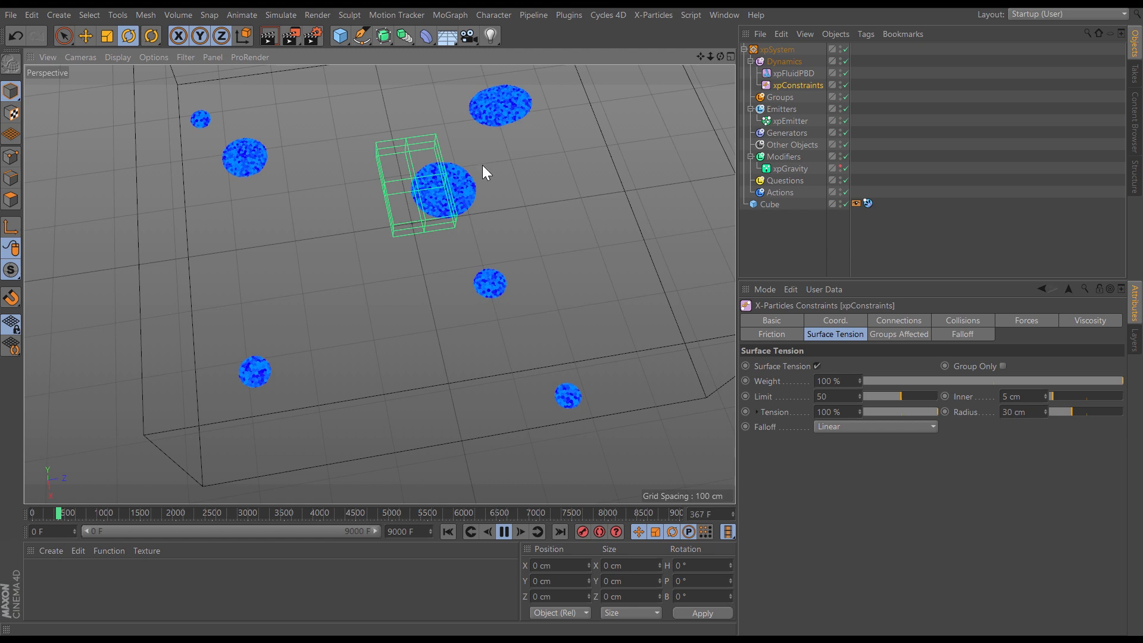
alt+right_drag(474, 144, 547, 140)
mouse_move(473, 199)
alt+right_down()
mouse_move(525, 209)
mouse_move(482, 209)
alt+right_up()
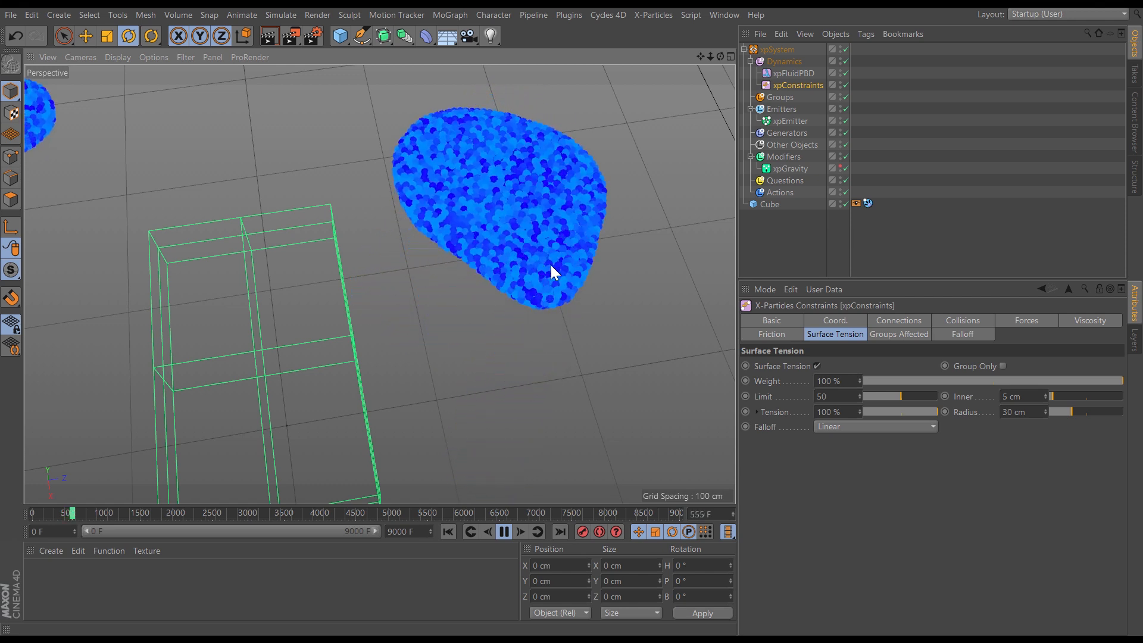
alt+drag(538, 209, 488, 301)
click(447, 531)
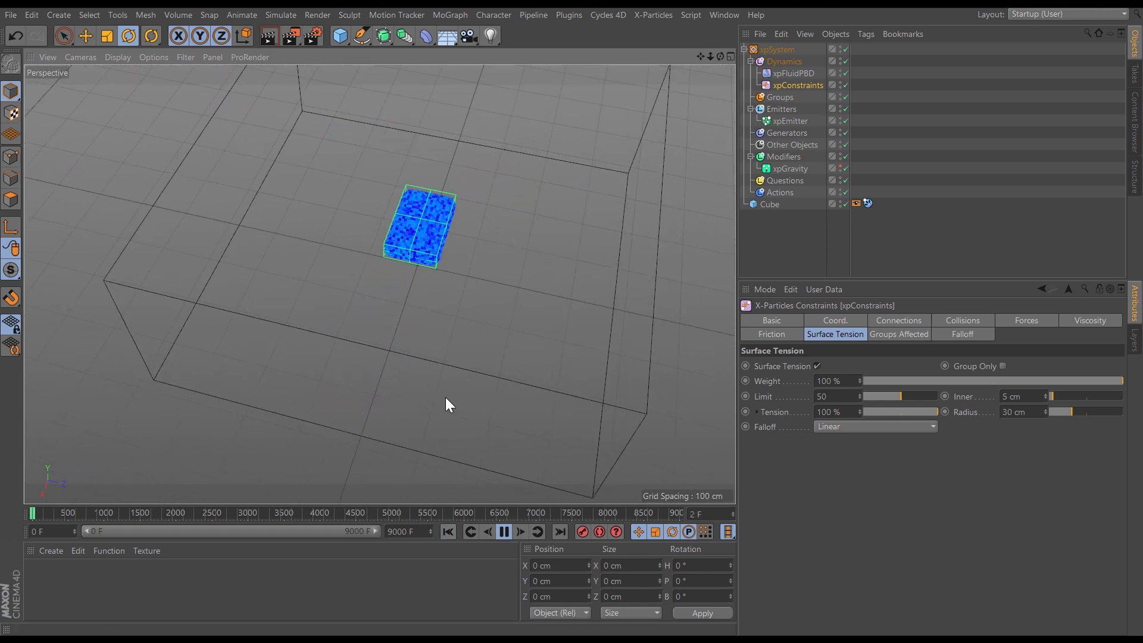
alt+drag(454, 273, 457, 296)
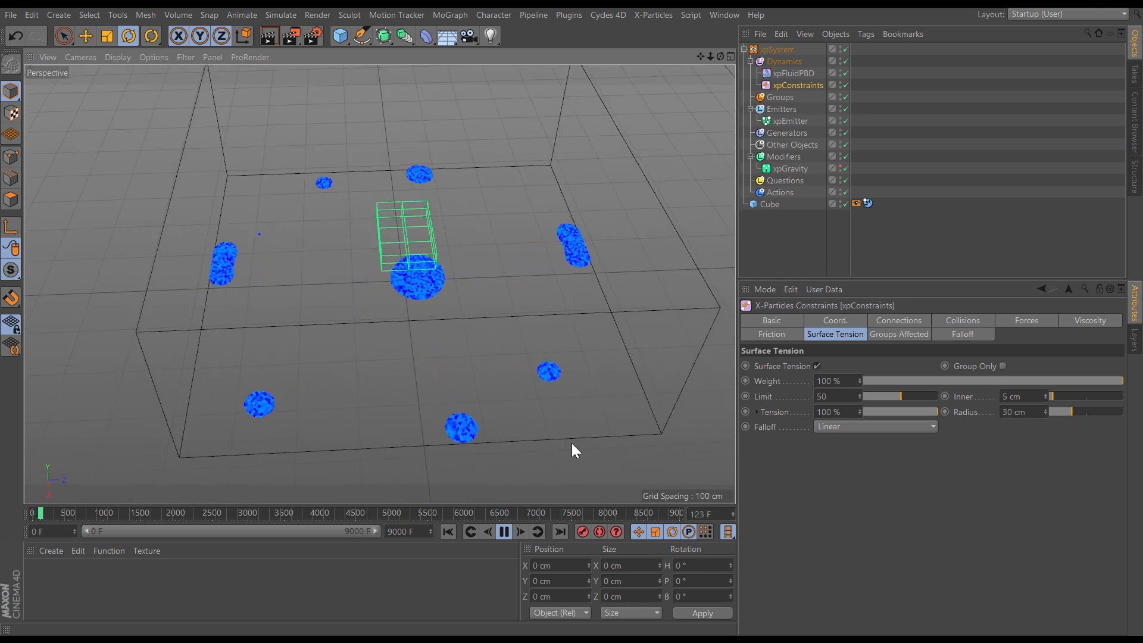
click(504, 531)
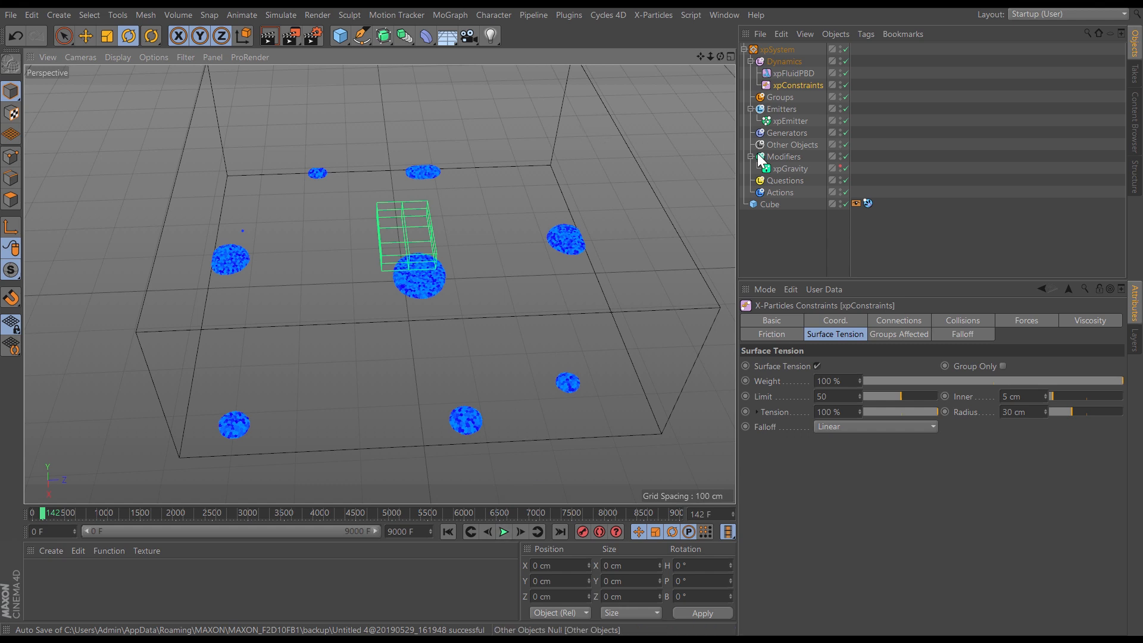
Step: Duplicate the emitter and place the copy beside the original, about 142 cm away along negative Z
click(785, 121)
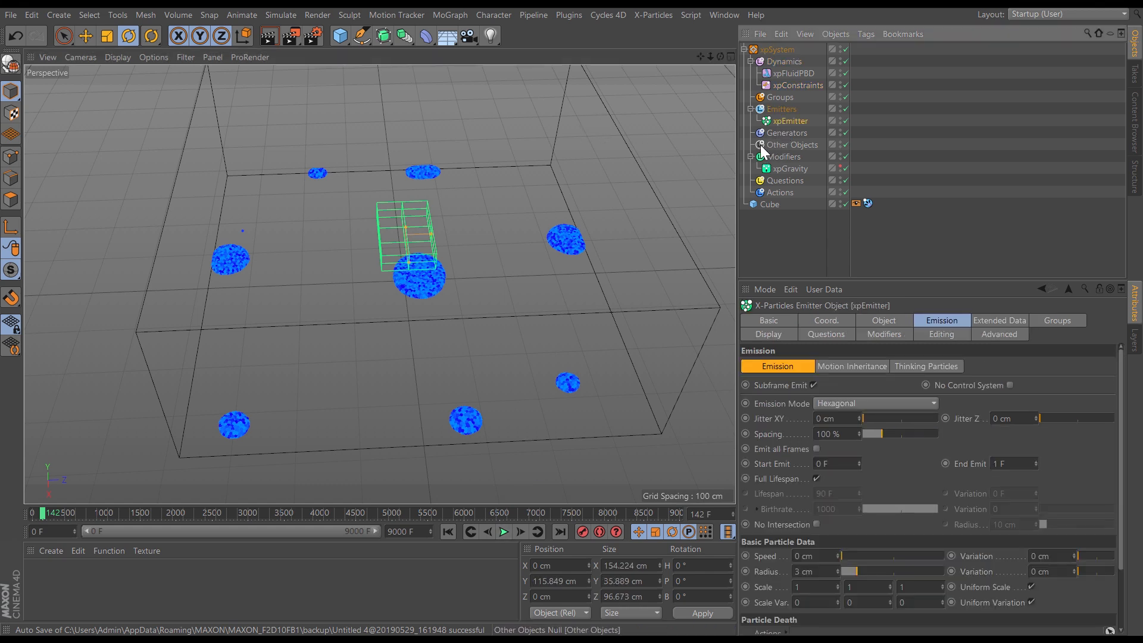
key(r)
key(e)
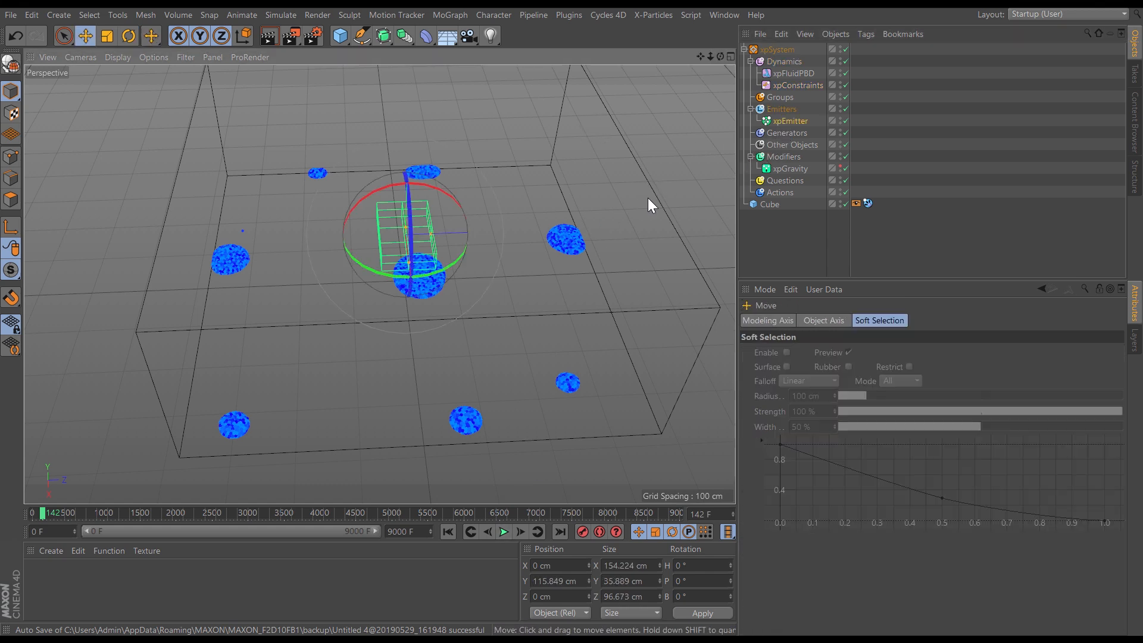
ctrl+drag(505, 238, 440, 259)
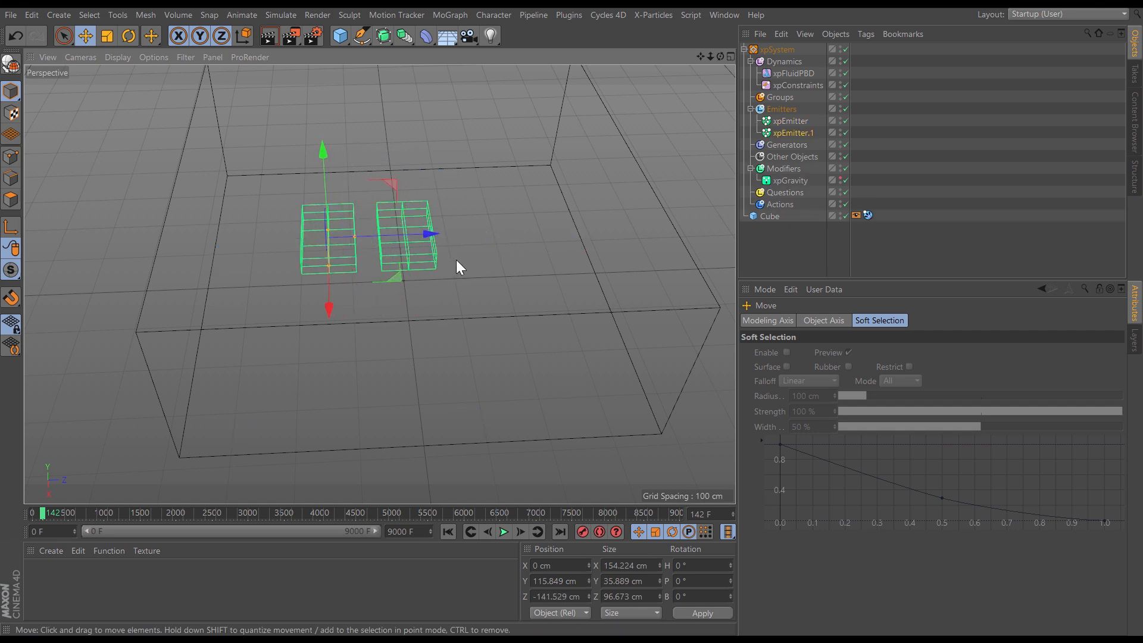
Step: In the copied emitter's display settings, change the first knot of the particle gradient to green with a hue of 107°
click(798, 132)
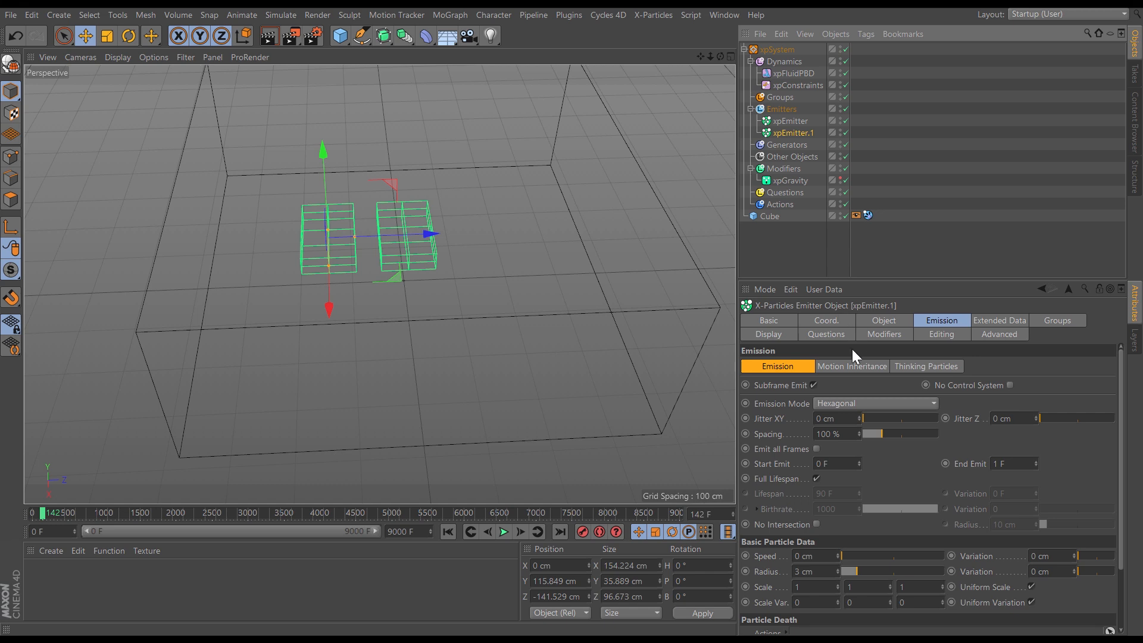
click(781, 334)
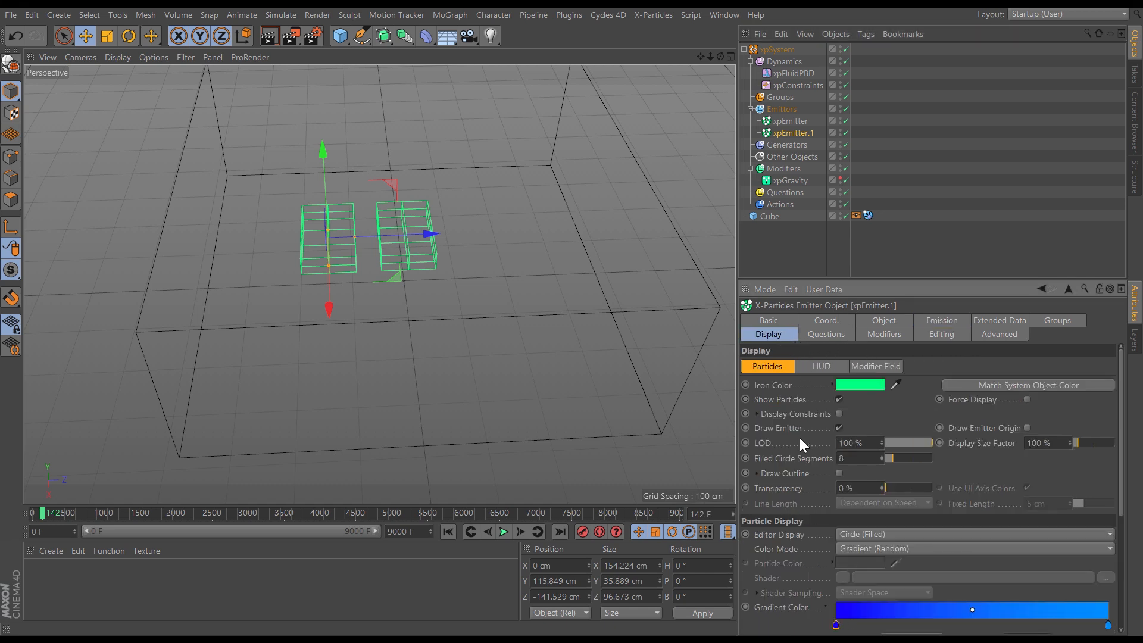
click(860, 278)
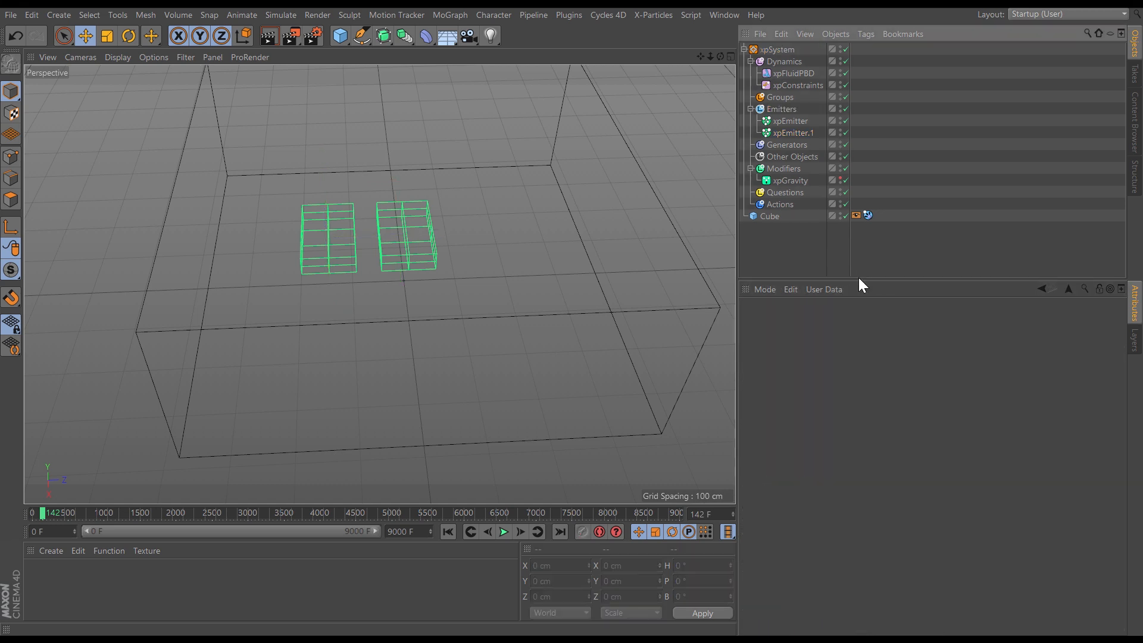
click(792, 133)
drag(875, 279, 875, 182)
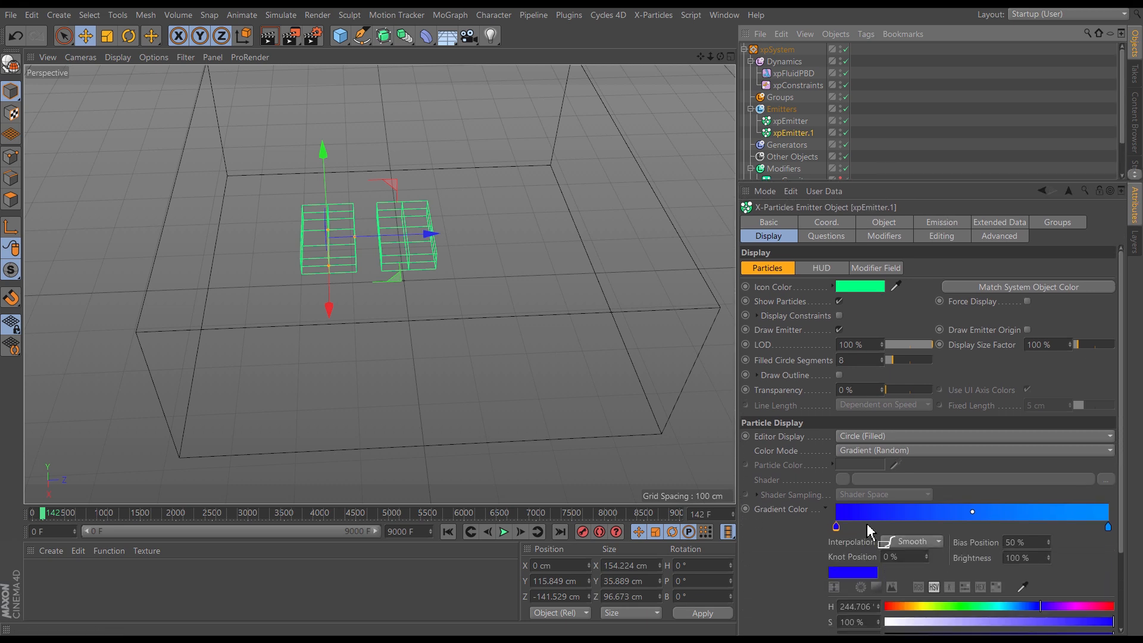
click(836, 527)
drag(1015, 607, 952, 607)
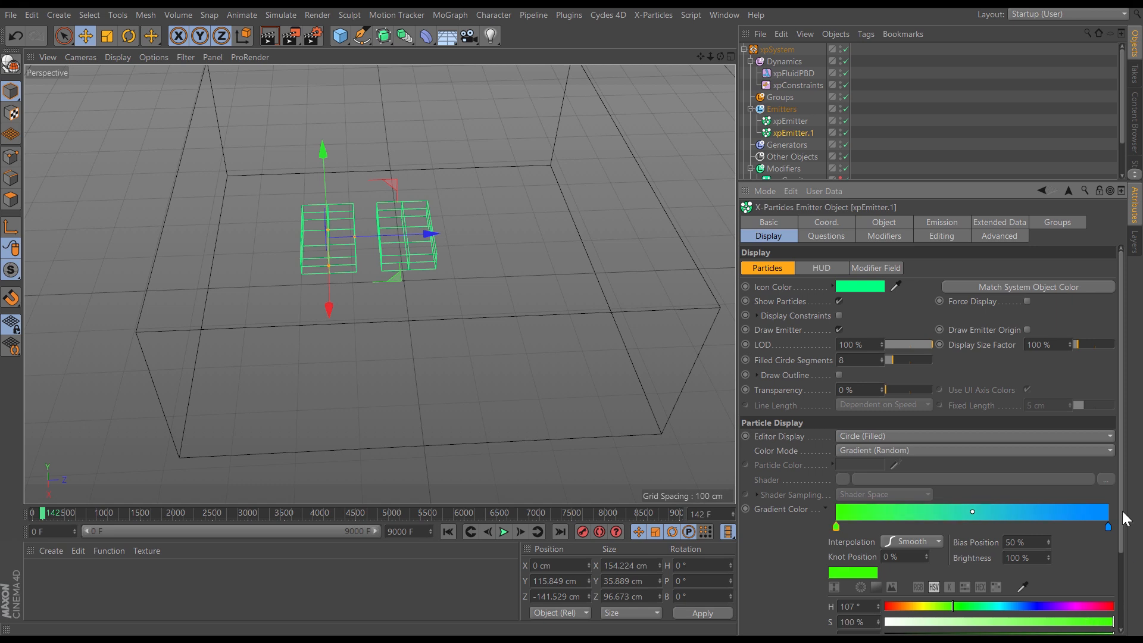
Step: Change the last knot of the copied emitter's particle gradient to pale green with hue 152° and saturation 34 %
click(1108, 526)
click(955, 605)
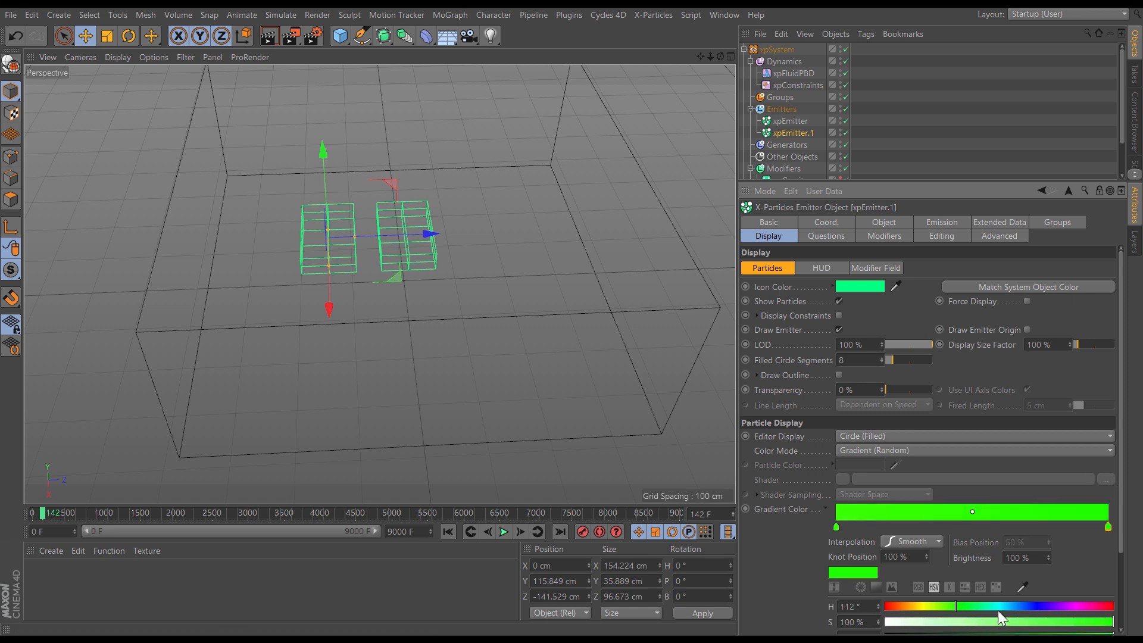
click(981, 606)
drag(987, 622, 962, 621)
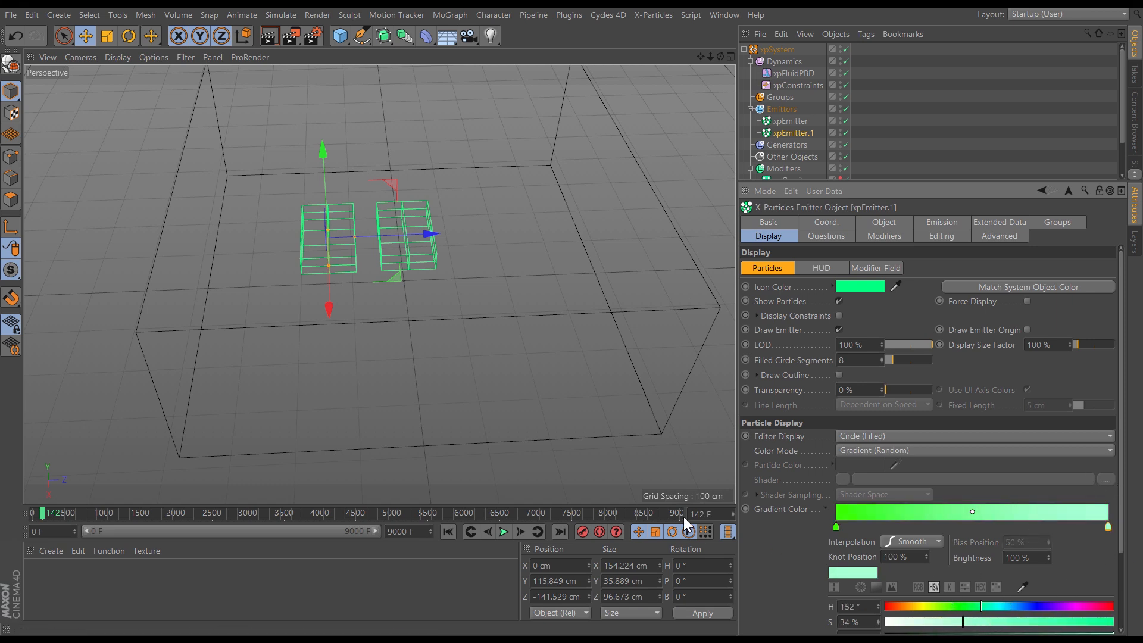
Step: Play the simulation from the first frame and examine how the green and blue particles interact
click(448, 531)
click(503, 531)
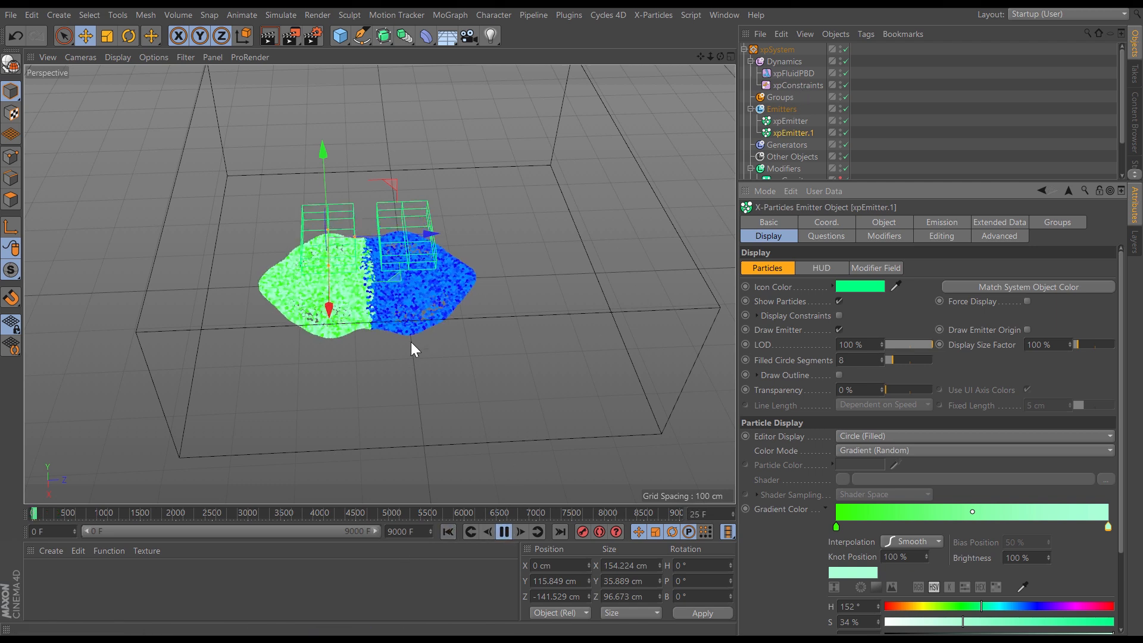
scroll(375, 278, up, 3)
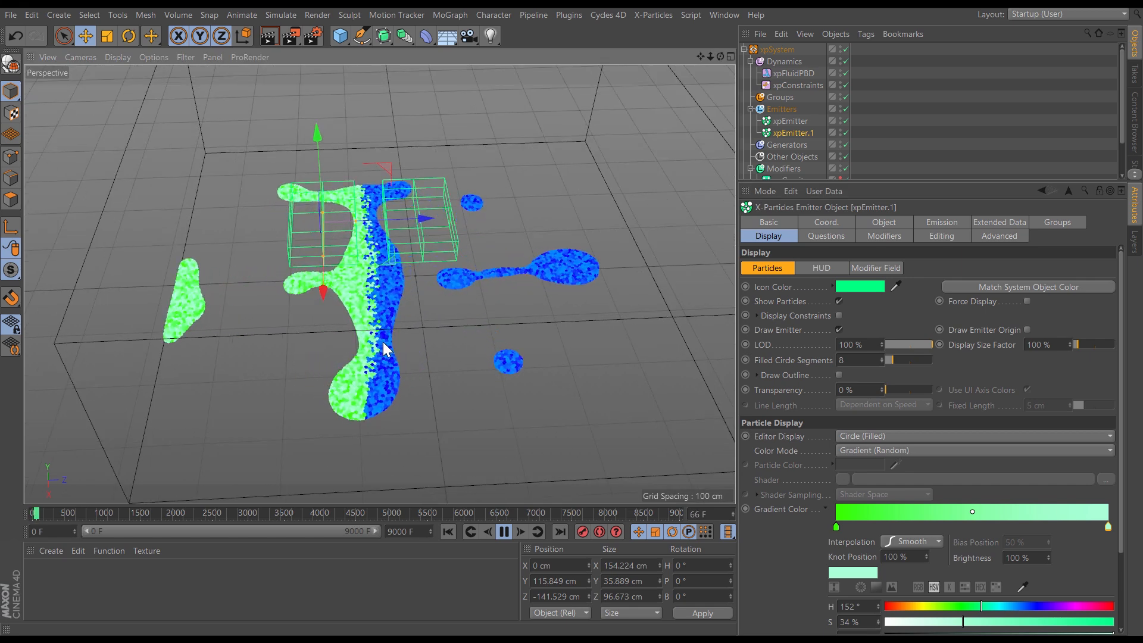
alt+drag(376, 386, 370, 343)
scroll(393, 333, up, 3)
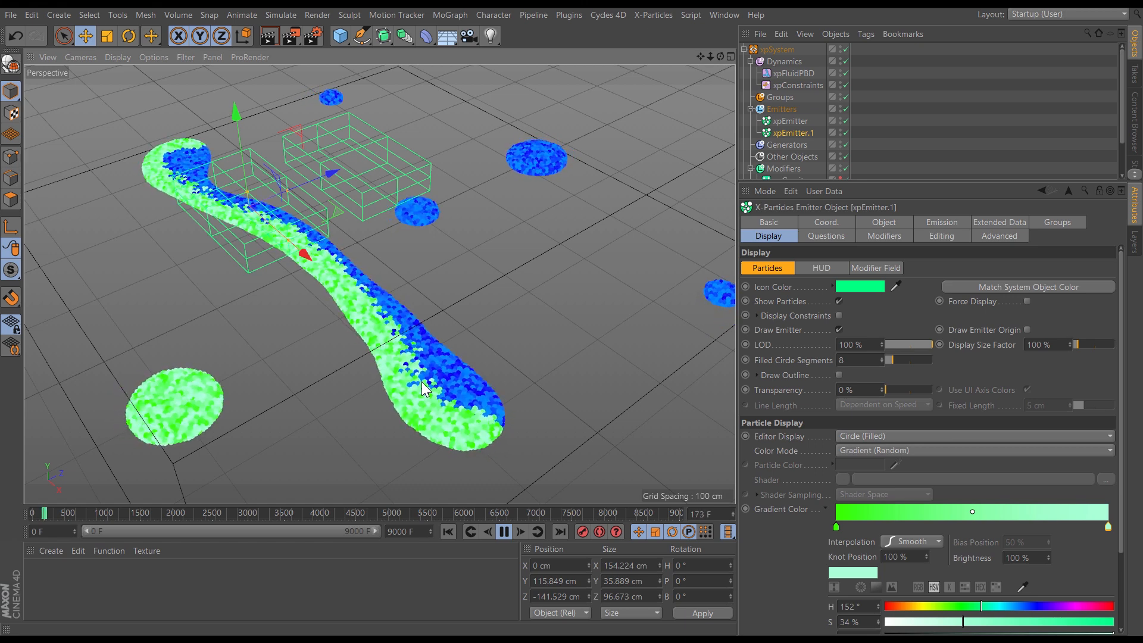
alt+drag(379, 337, 441, 306)
alt+right_drag(440, 306, 369, 322)
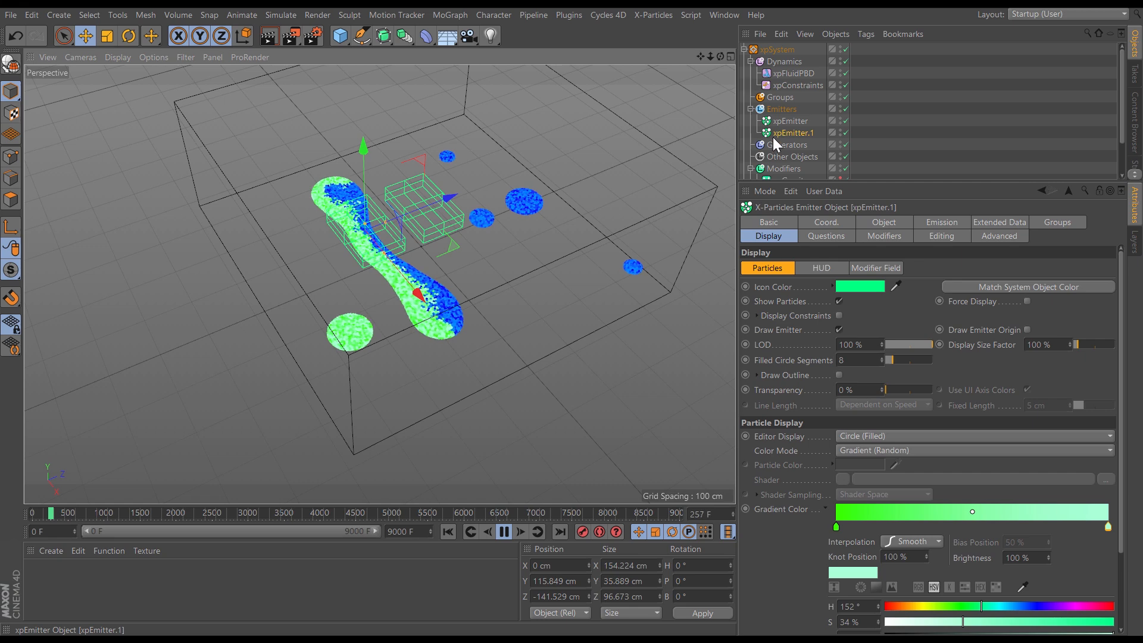
Step: Add a Turbulence modifier with Scale 29 % and Strength 39 to stir the two fluids during playback
click(790, 169)
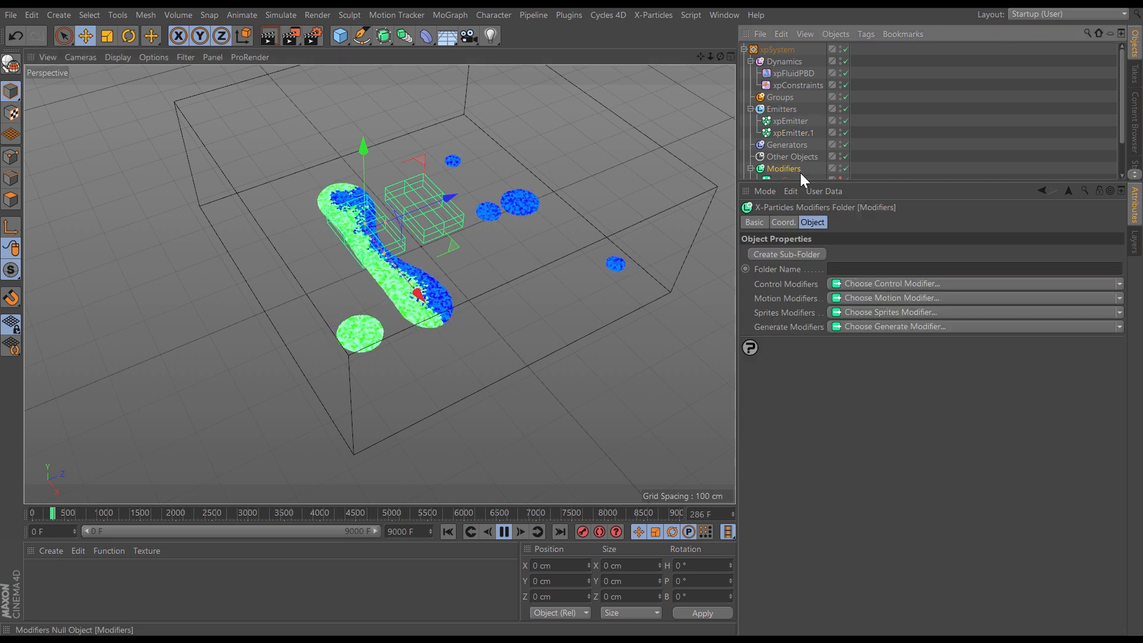
click(1119, 298)
click(913, 582)
drag(875, 329, 877, 329)
drag(877, 369, 880, 370)
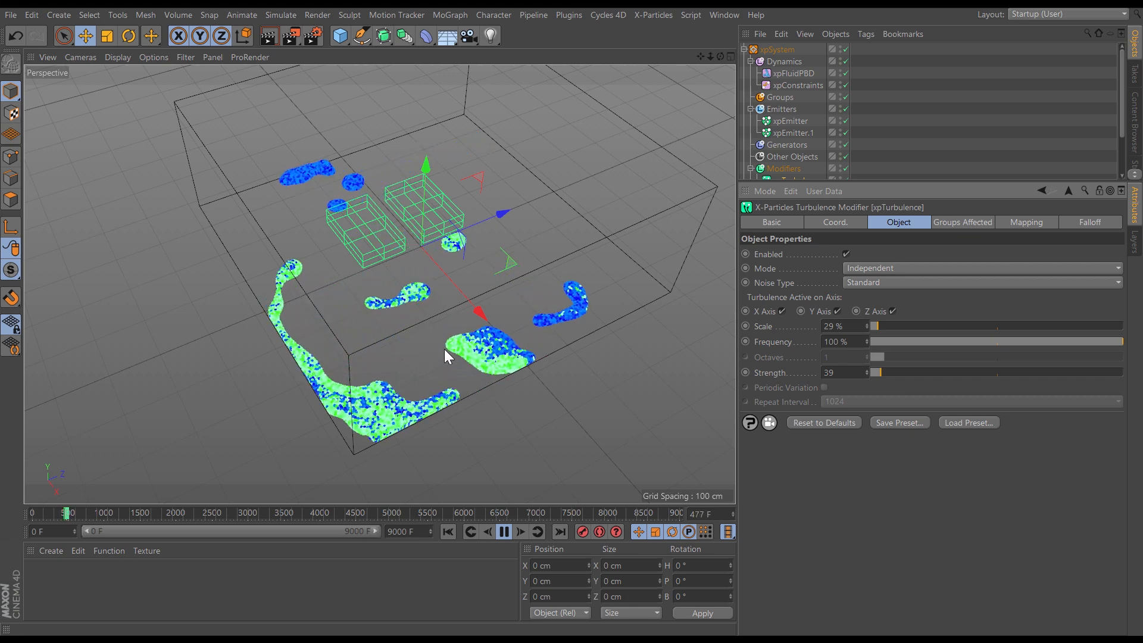
mouse_move(376, 312)
alt+mouse_down()
mouse_move(405, 322)
mouse_move(387, 330)
alt+mouse_up()
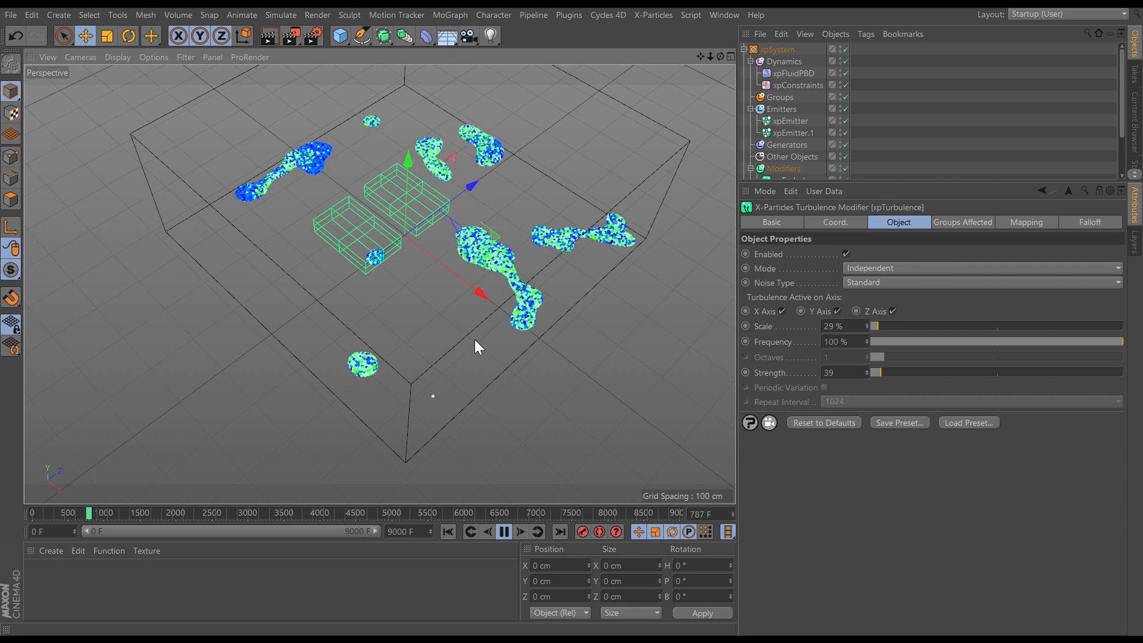
click(796, 84)
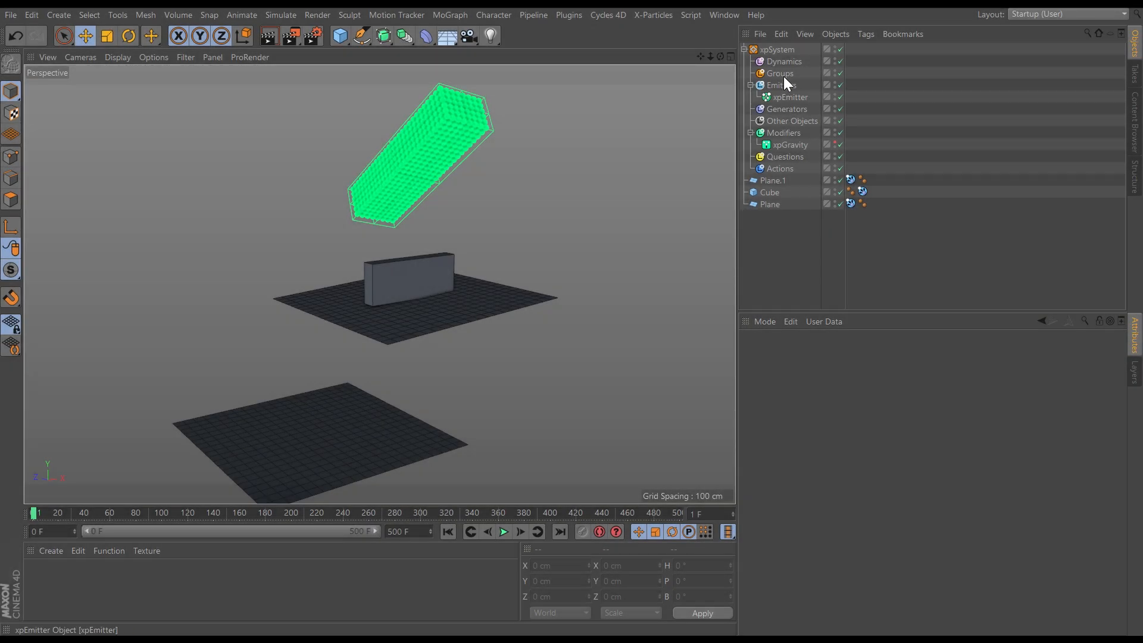
Step: Add an xpConstraints object to the Dynamics folder of the scene with planes and a cube, and show its Viscosity settings
click(785, 62)
click(964, 413)
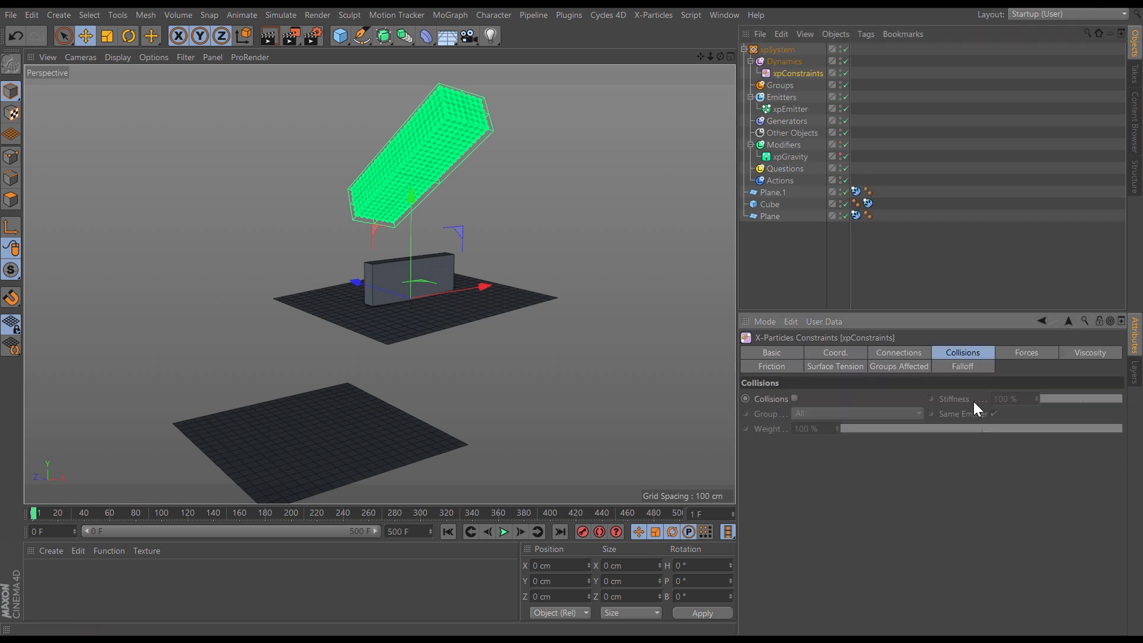
click(1083, 352)
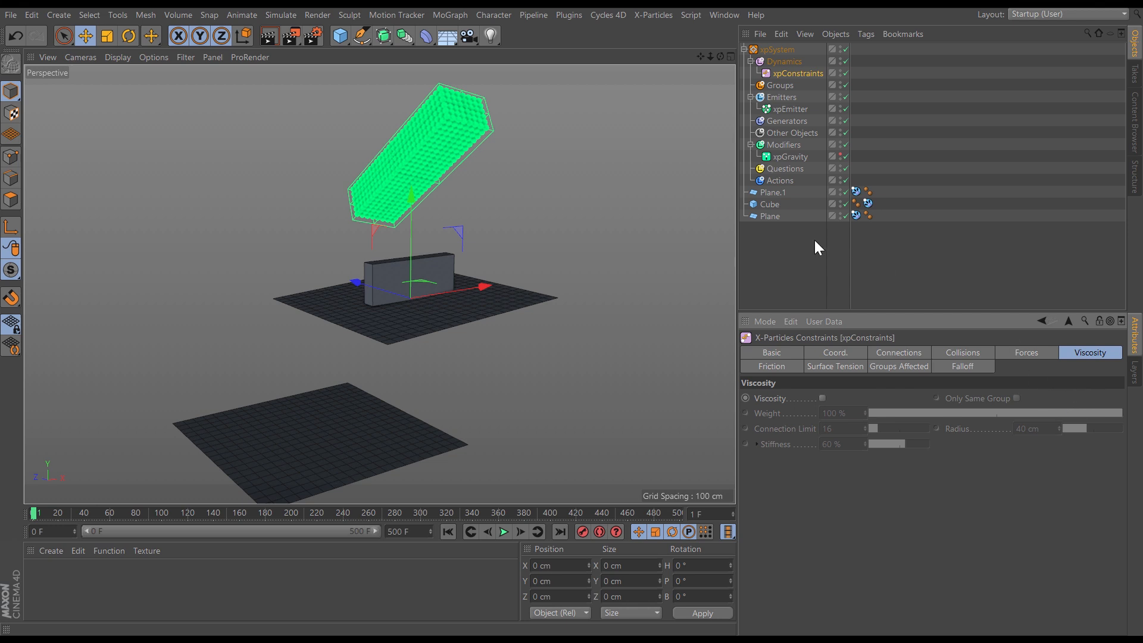
Step: Review the emitter's emission settings, including the particle radius
click(786, 109)
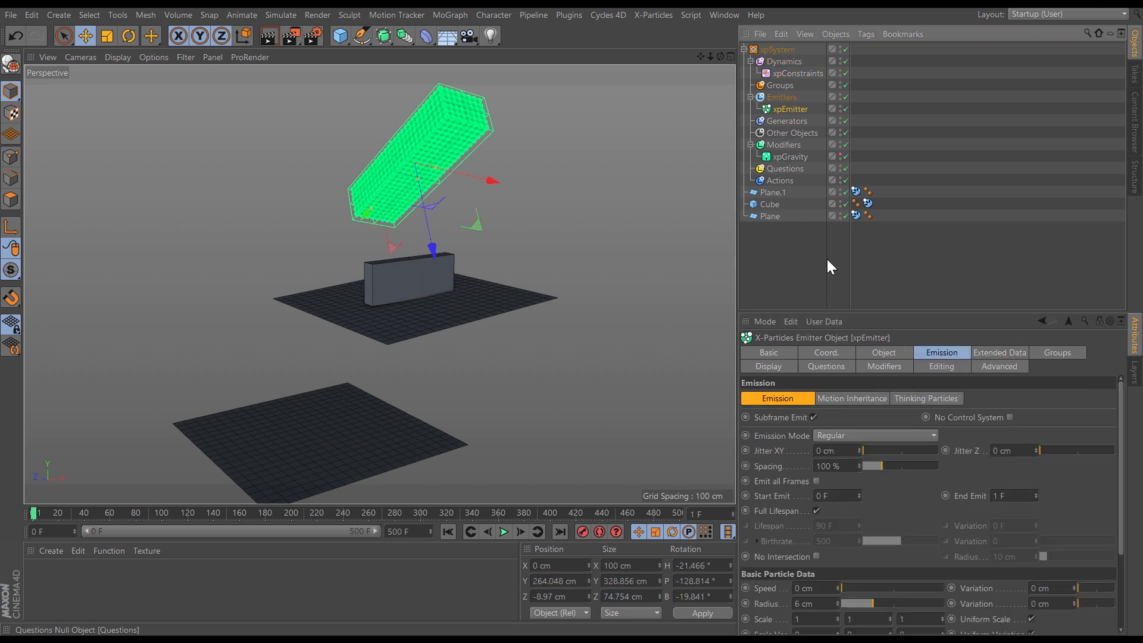
click(931, 352)
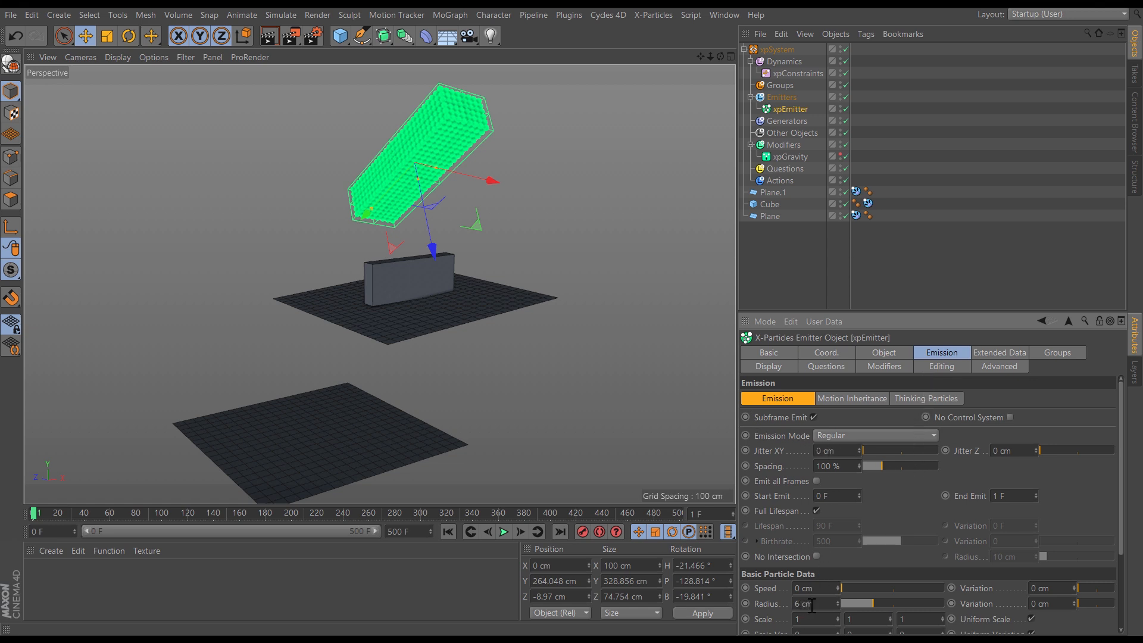
Step: Play the simulation without any active constraints, examine how the particles fall over the cube and planes, and rewind to the first frame
mouse_move(442, 120)
alt+mouse_down()
mouse_move(513, 177)
mouse_move(423, 125)
alt+mouse_up()
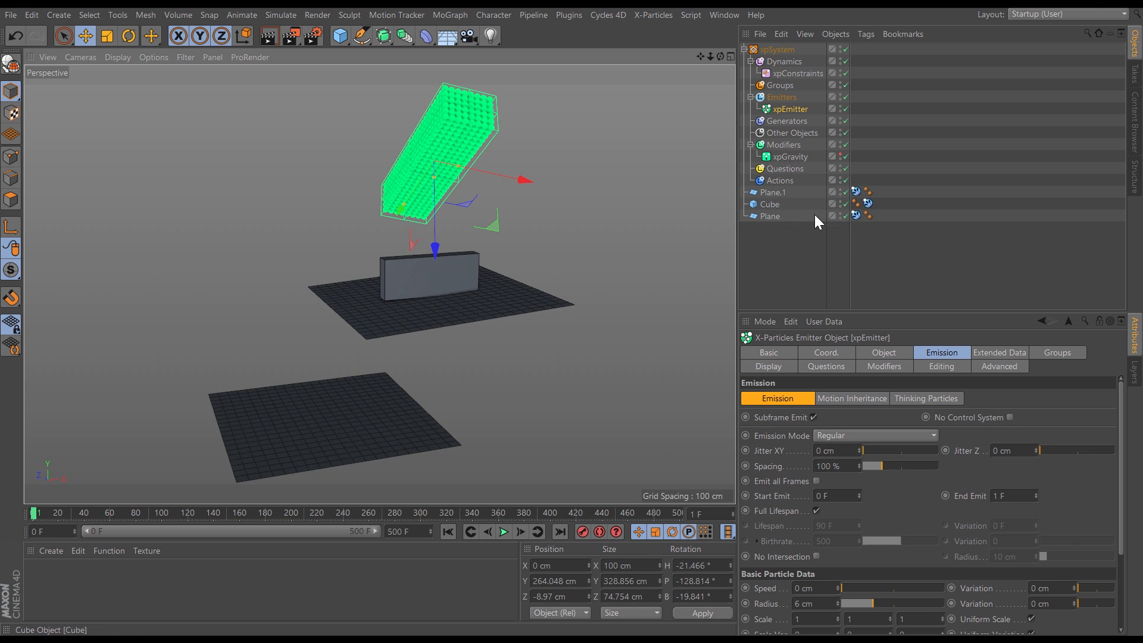
click(503, 531)
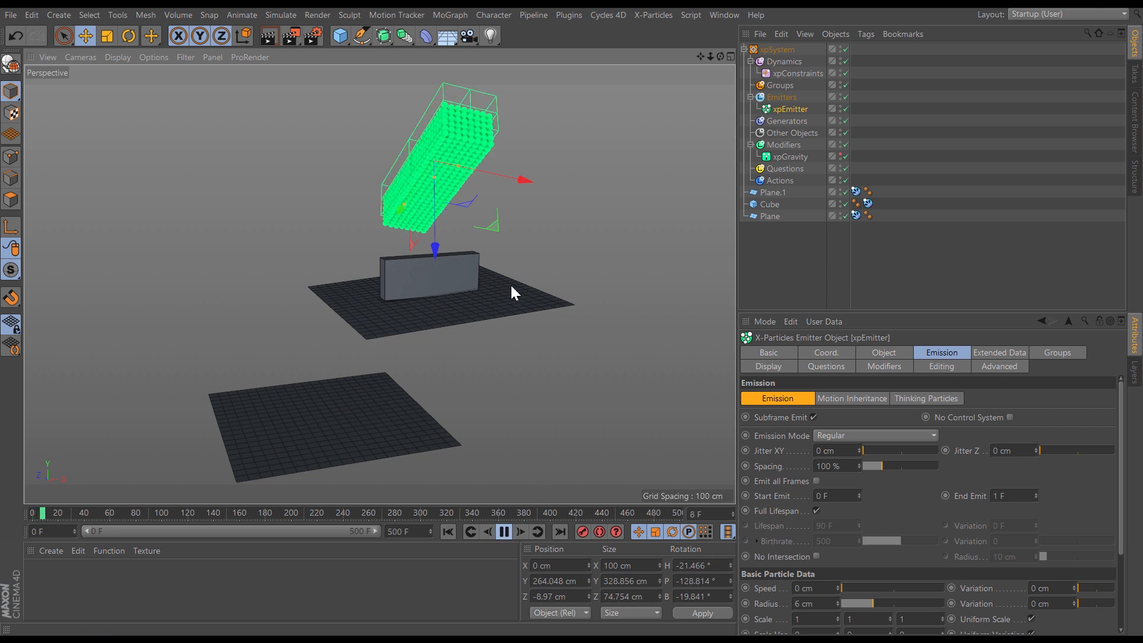
alt+drag(438, 330, 505, 322)
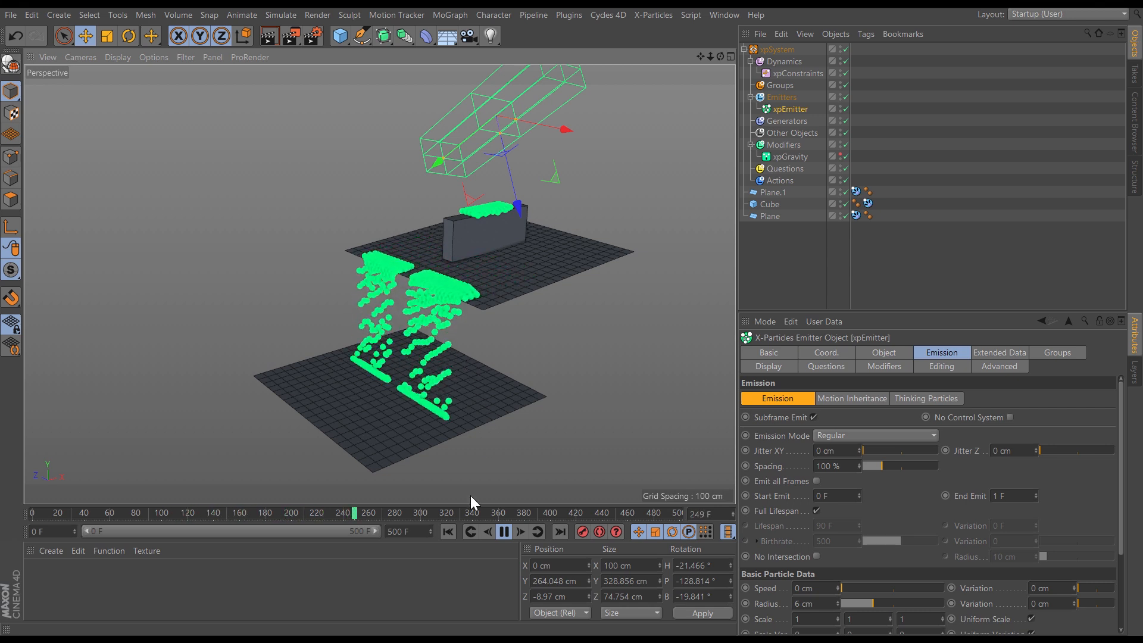
click(504, 532)
click(447, 531)
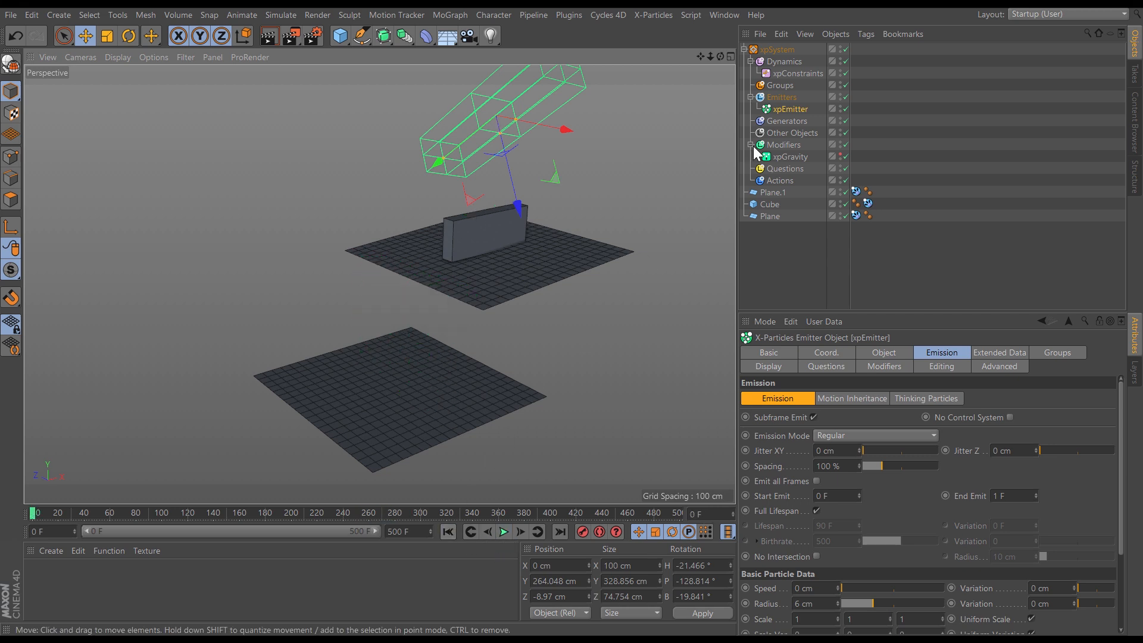
Step: Enable Collisions on the xpConstraints object and advance one frame to emit the particles
click(797, 74)
alt+middle_drag(531, 263, 502, 283)
scroll(517, 267, down, 1)
alt+drag(502, 283, 497, 279)
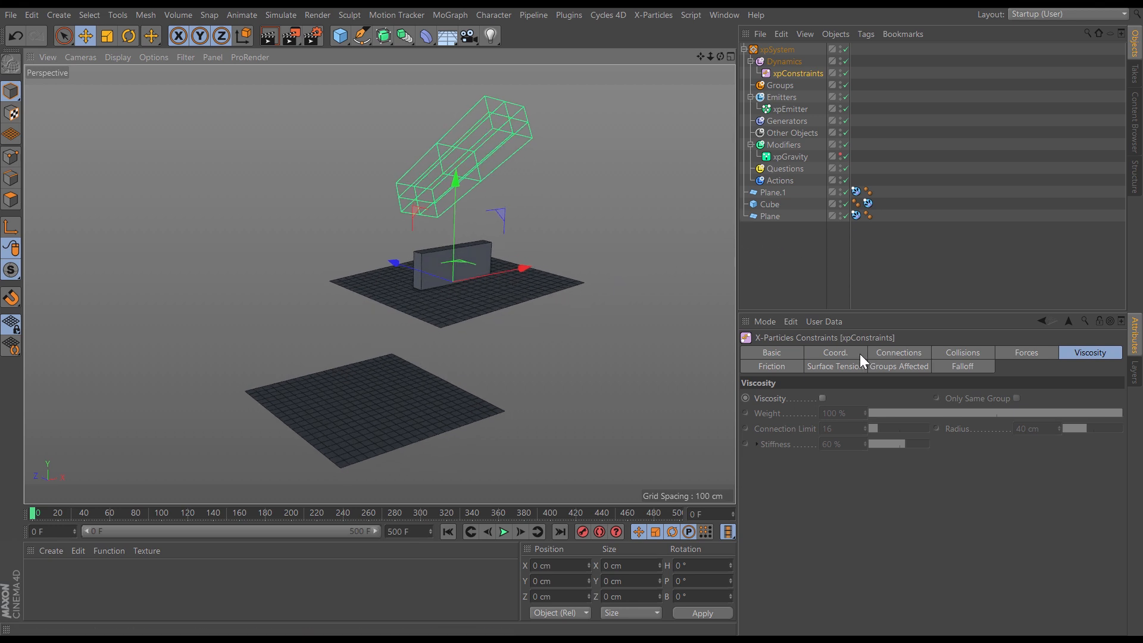
click(954, 356)
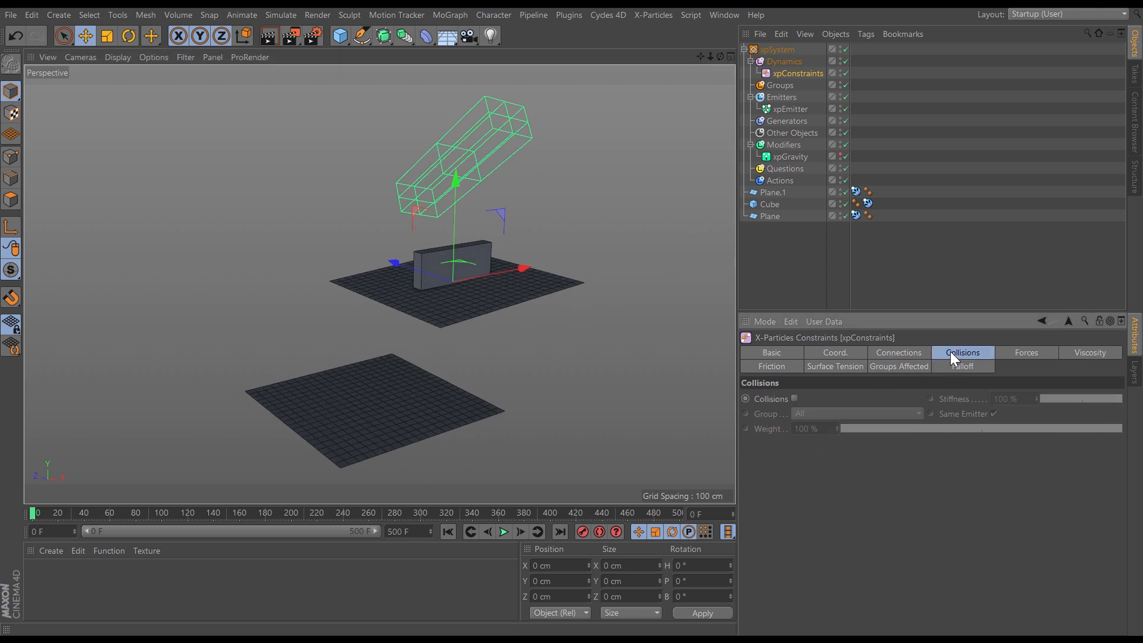
click(795, 398)
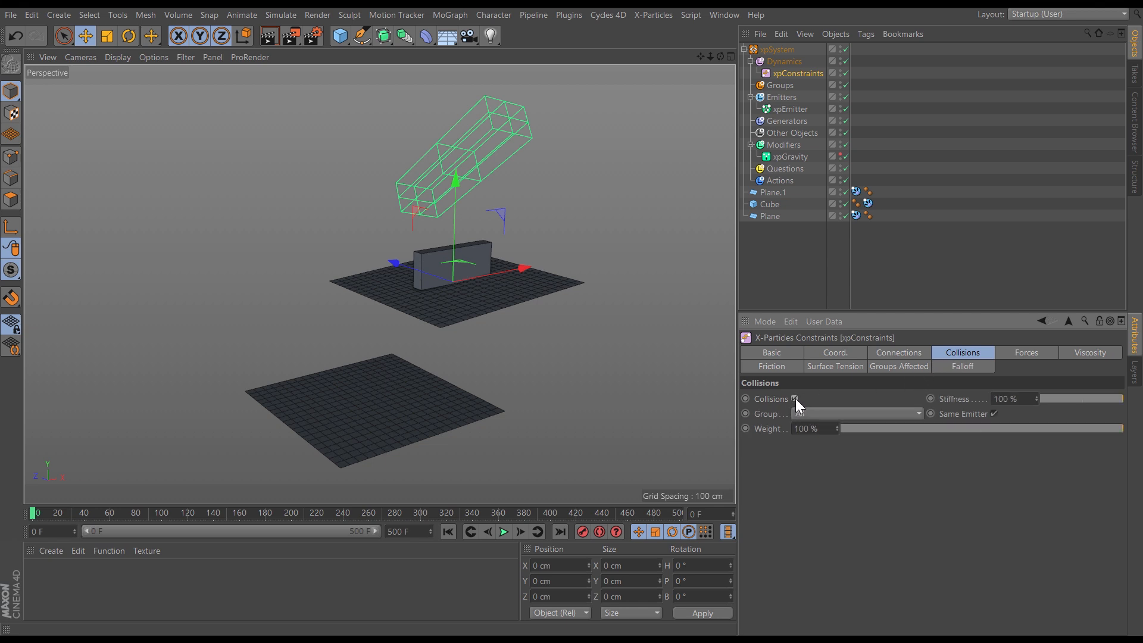
click(521, 531)
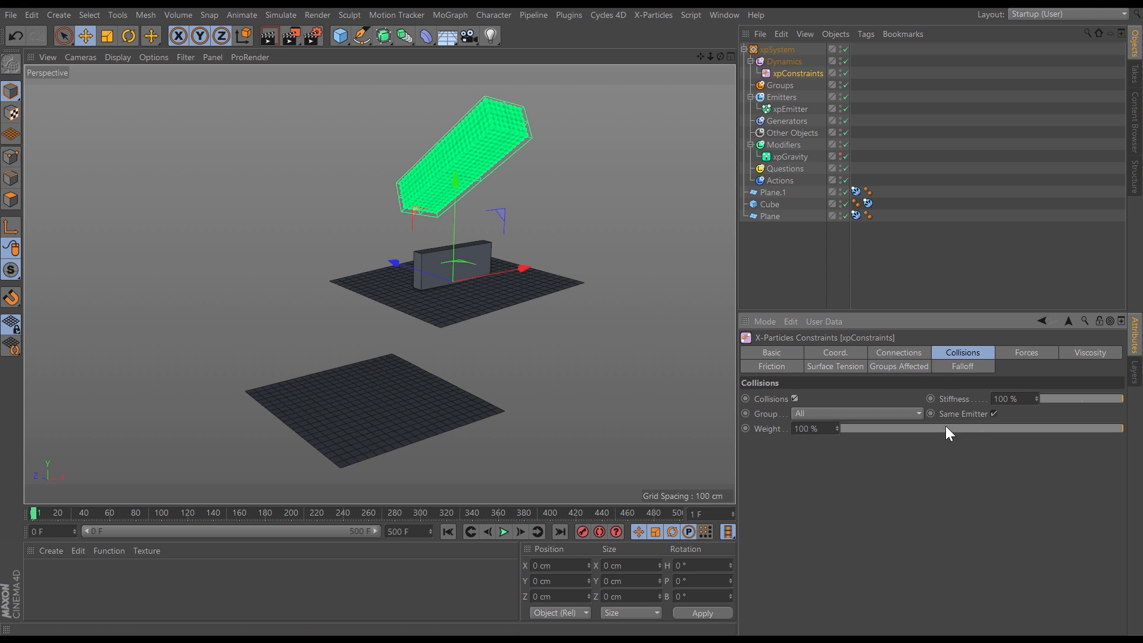
Step: Enable Viscosity on the xpConstraints object and re-emit the particles from the first frame
click(1081, 355)
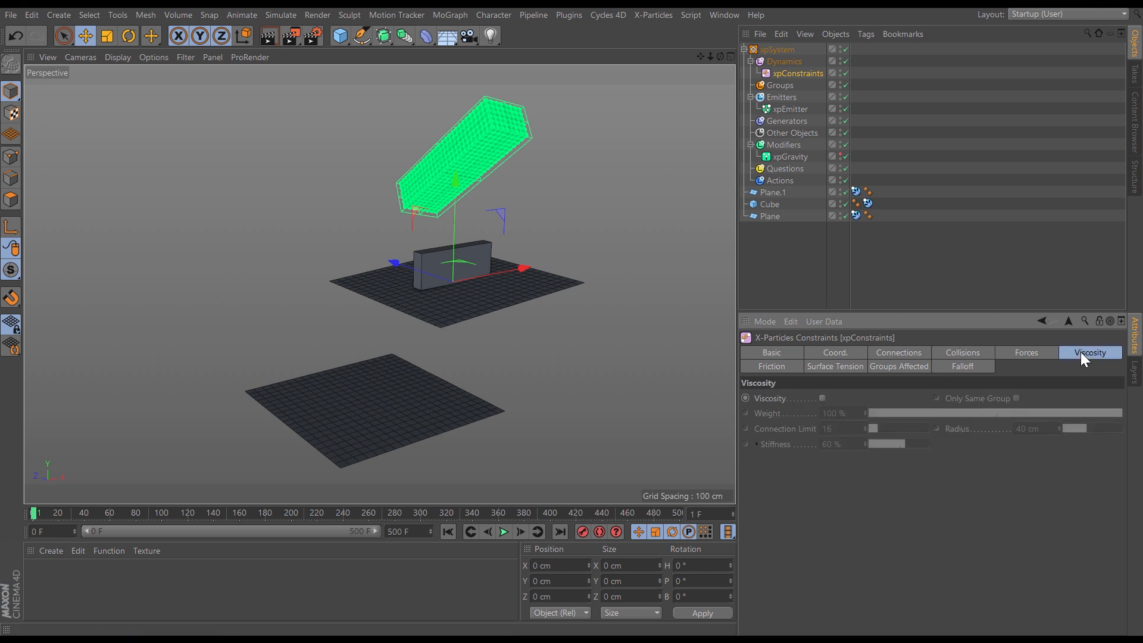
click(822, 398)
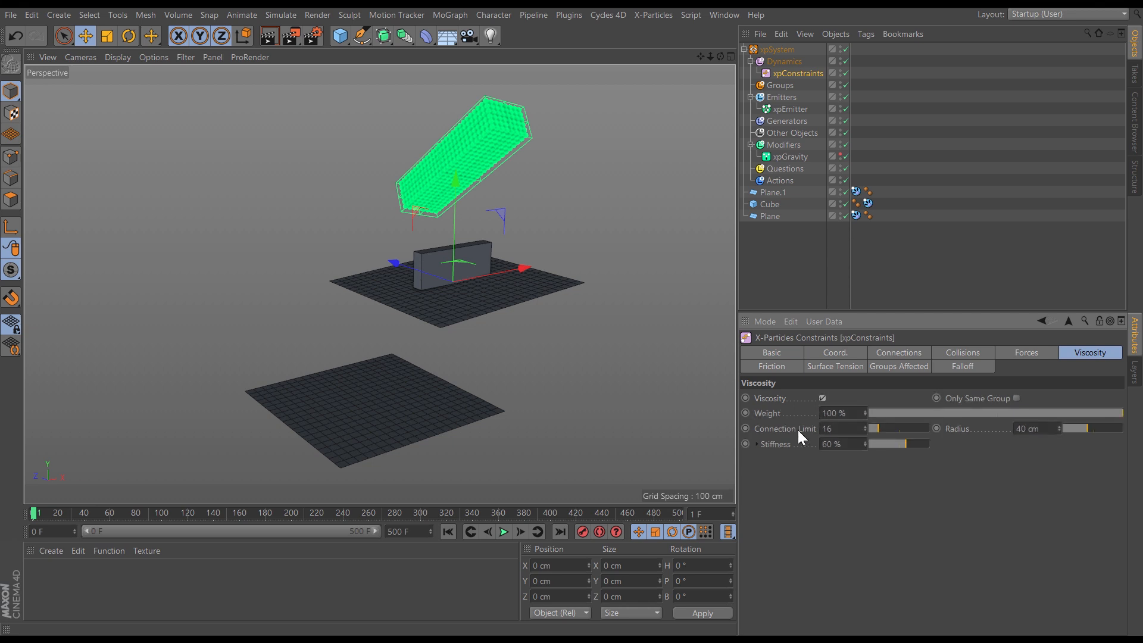
click(448, 531)
click(521, 532)
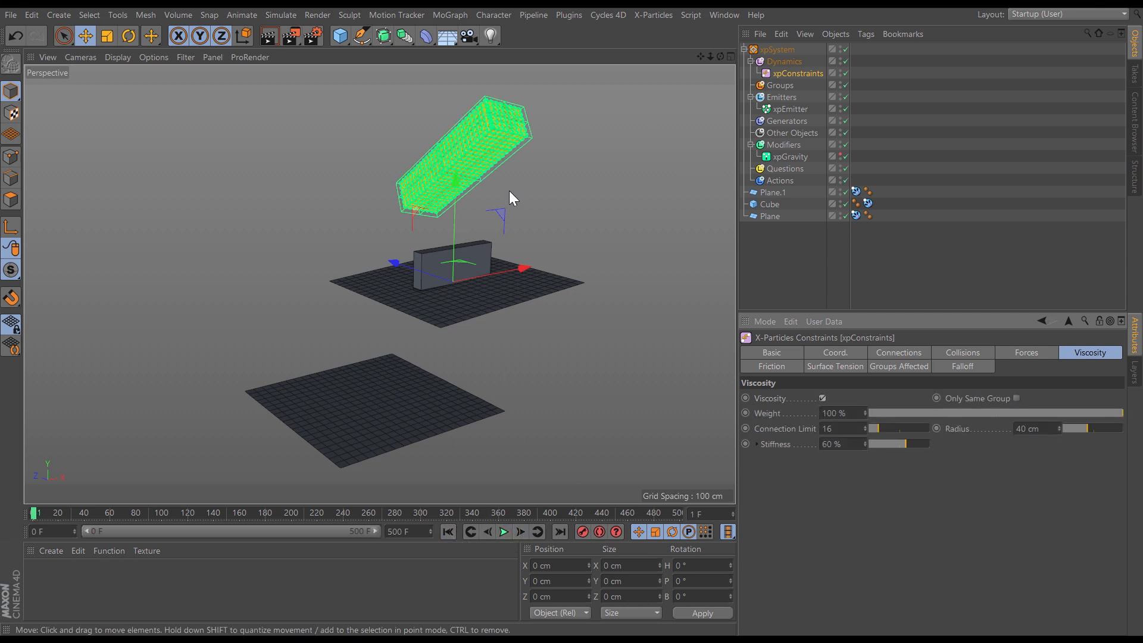
Step: Examine the viscosity connections between the particles up close and compare the Connections settings with the Viscosity settings
scroll(506, 143, up, 3)
alt+right_drag(535, 136, 649, 119)
alt+drag(501, 137, 500, 172)
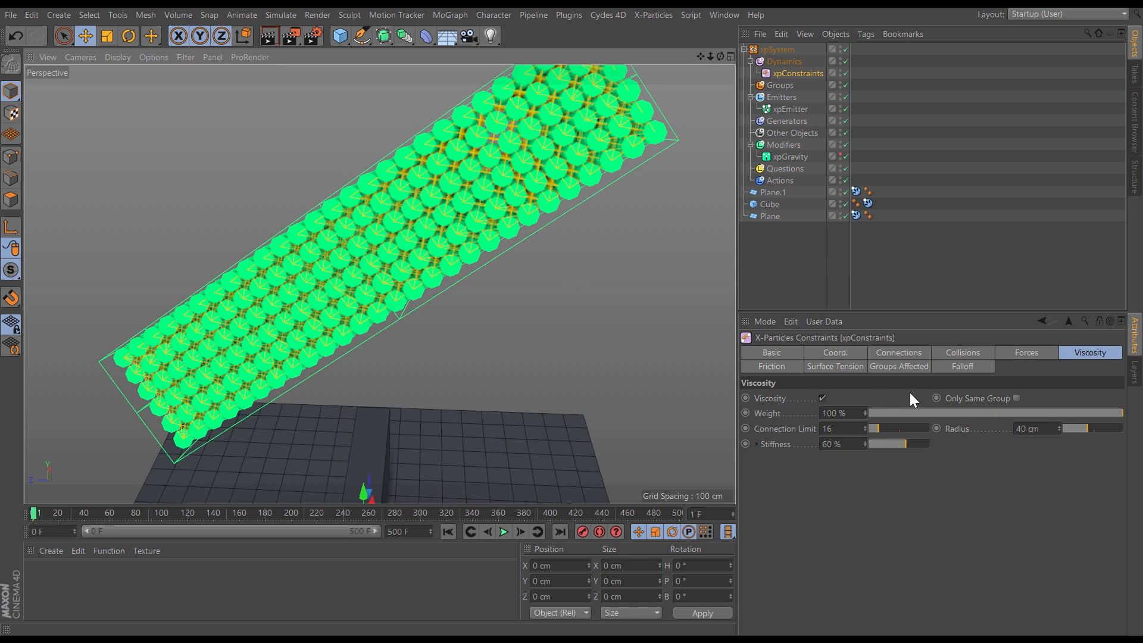
click(905, 352)
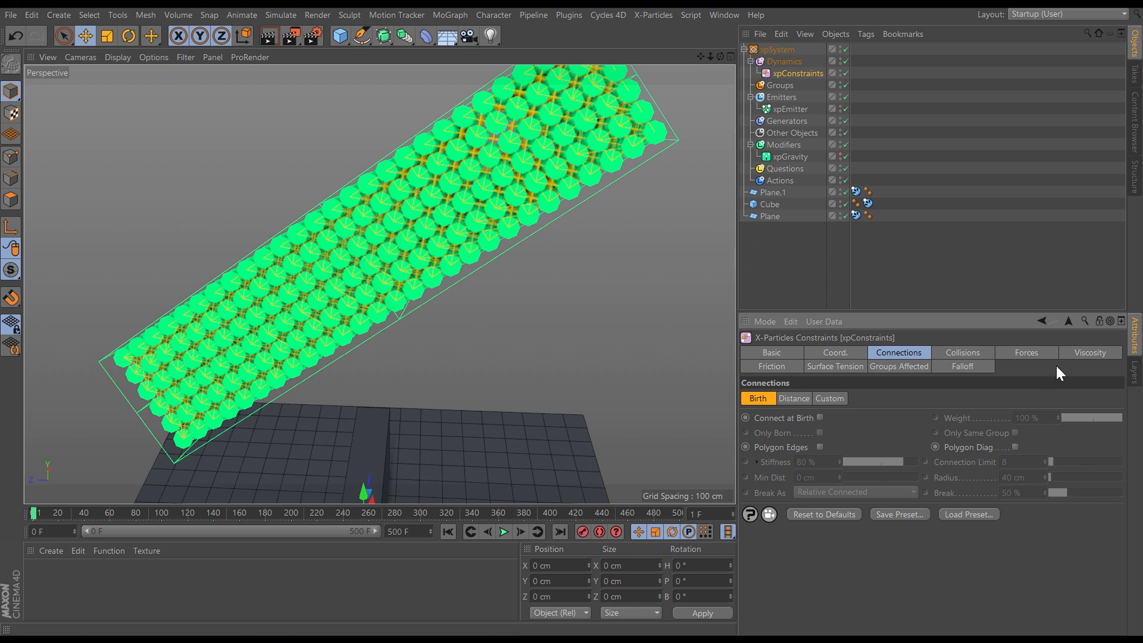
click(1077, 353)
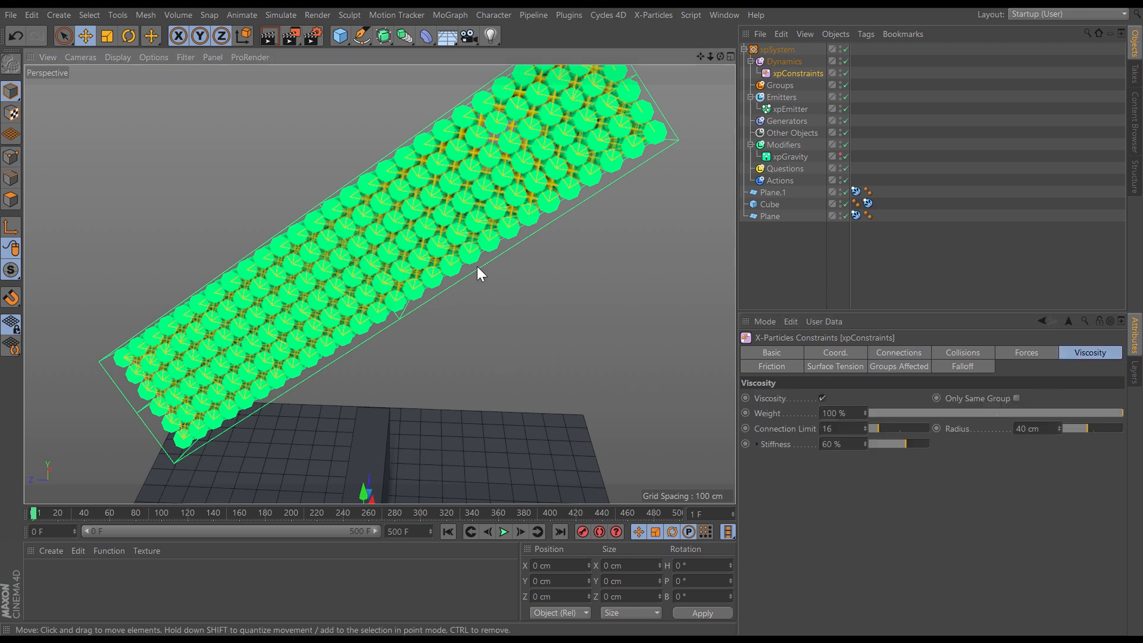
scroll(477, 268, down, 8)
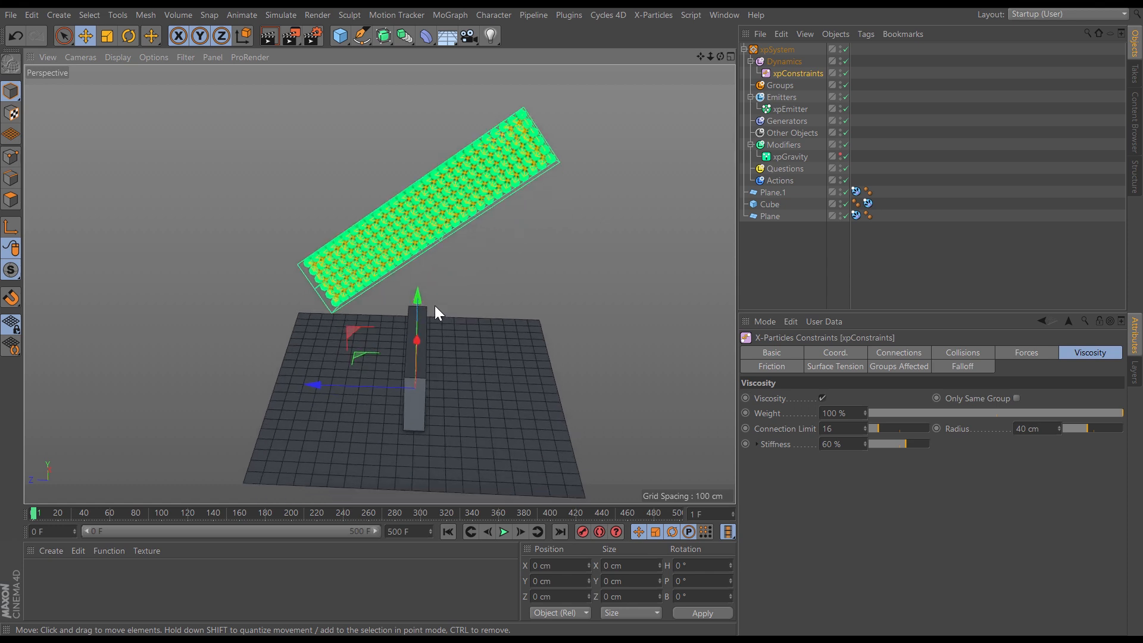
mouse_move(434, 305)
alt+mouse_down()
mouse_move(407, 325)
mouse_move(439, 283)
mouse_move(464, 298)
mouse_move(476, 286)
mouse_move(426, 282)
mouse_move(440, 288)
alt+mouse_up()
alt+middle_drag(440, 288, 454, 290)
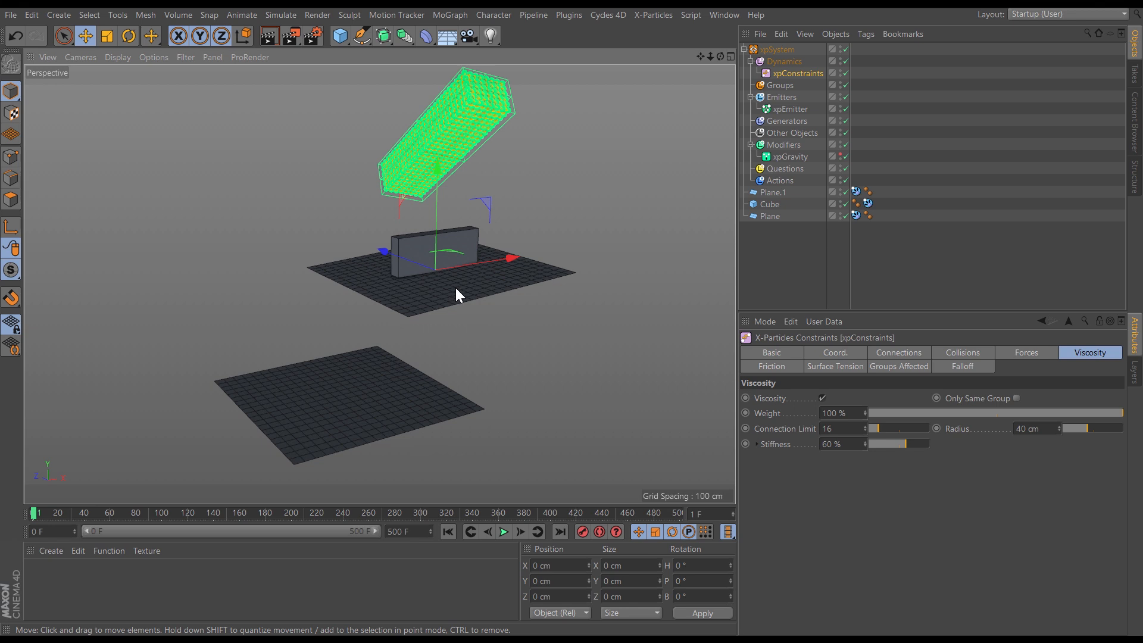
Step: Play the simulation from the first frame, examine how the viscous fluid stretches over the cube and plane edge, and pause it
click(447, 531)
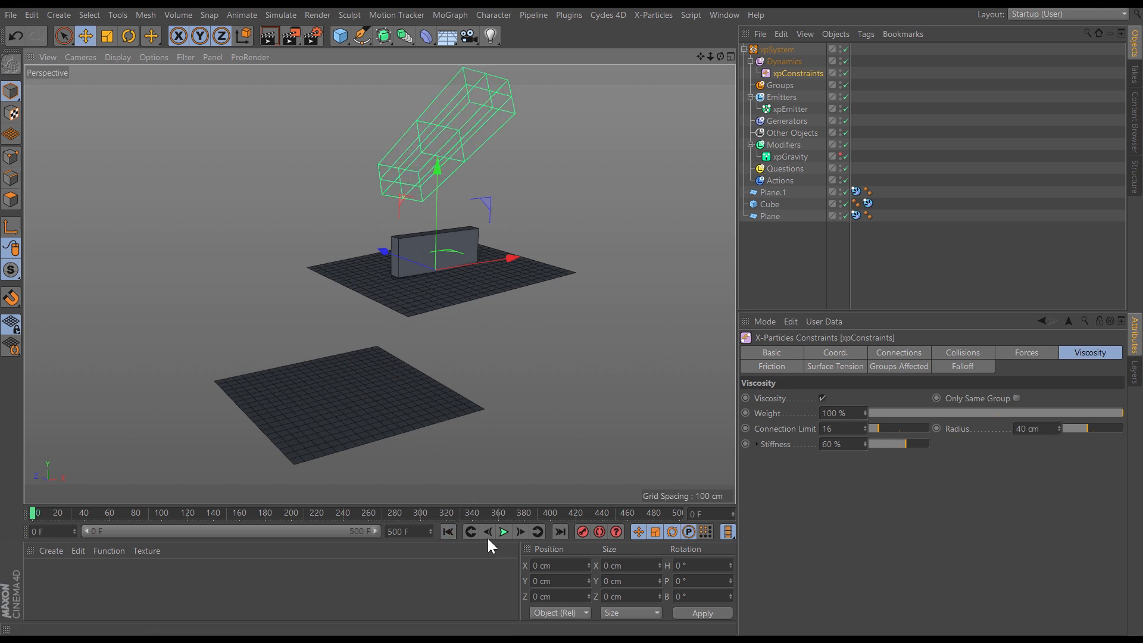
click(503, 532)
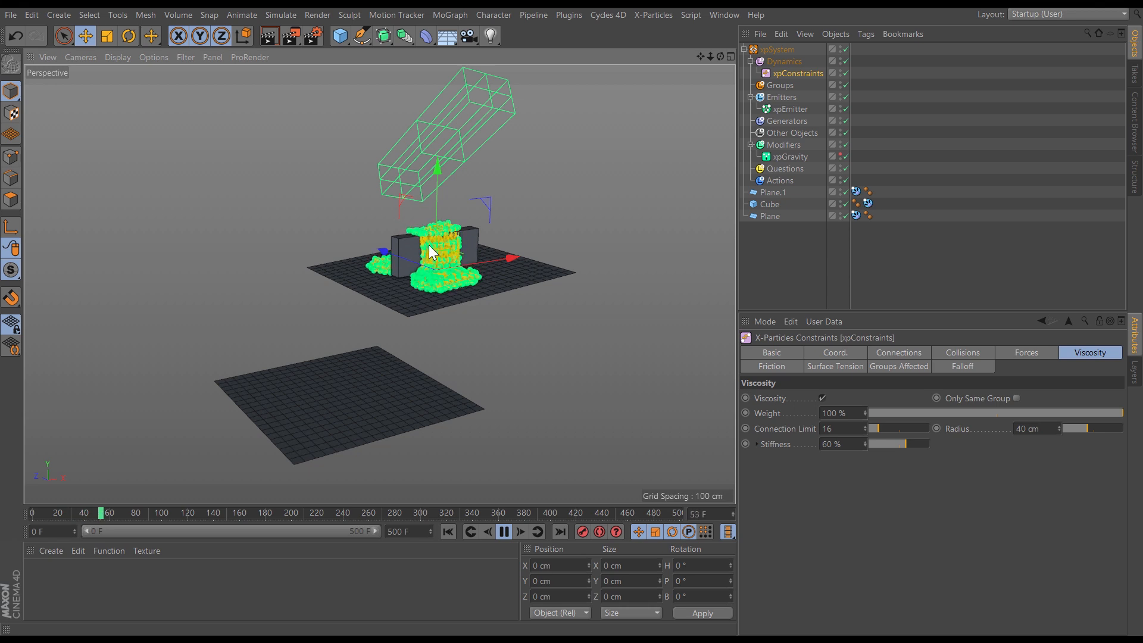
scroll(431, 246, up, 6)
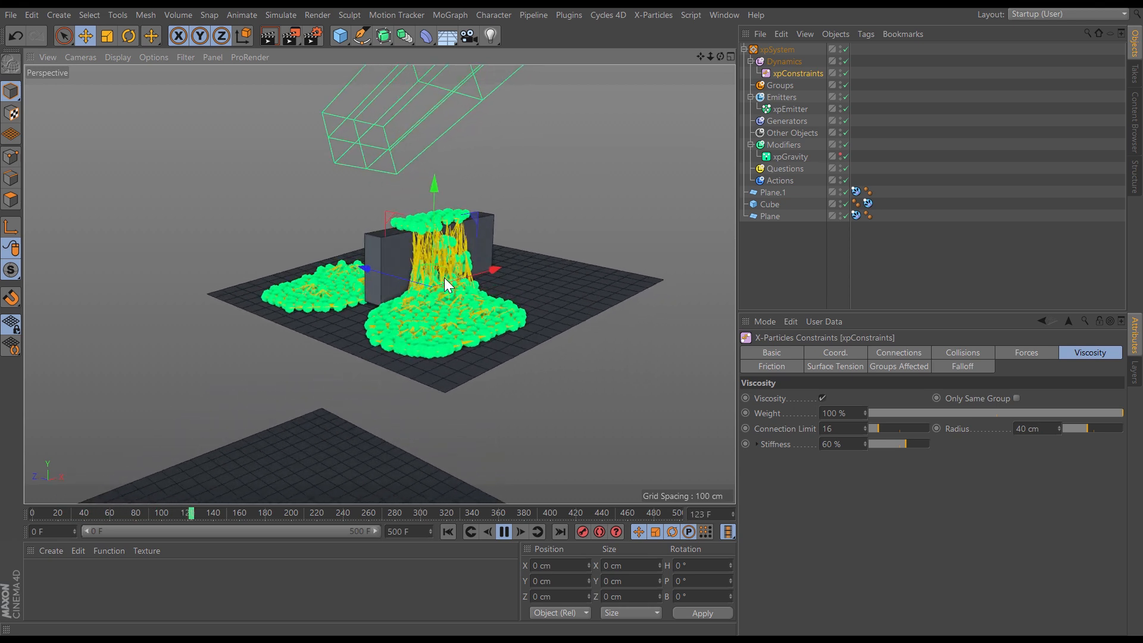
alt+middle_drag(433, 337, 488, 244)
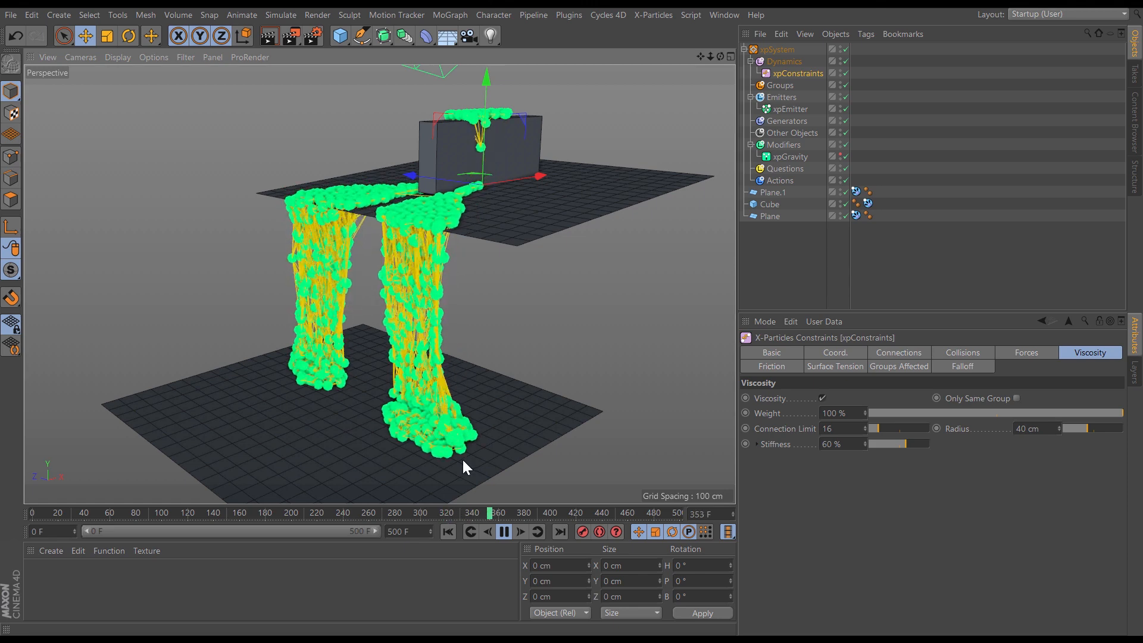
click(505, 533)
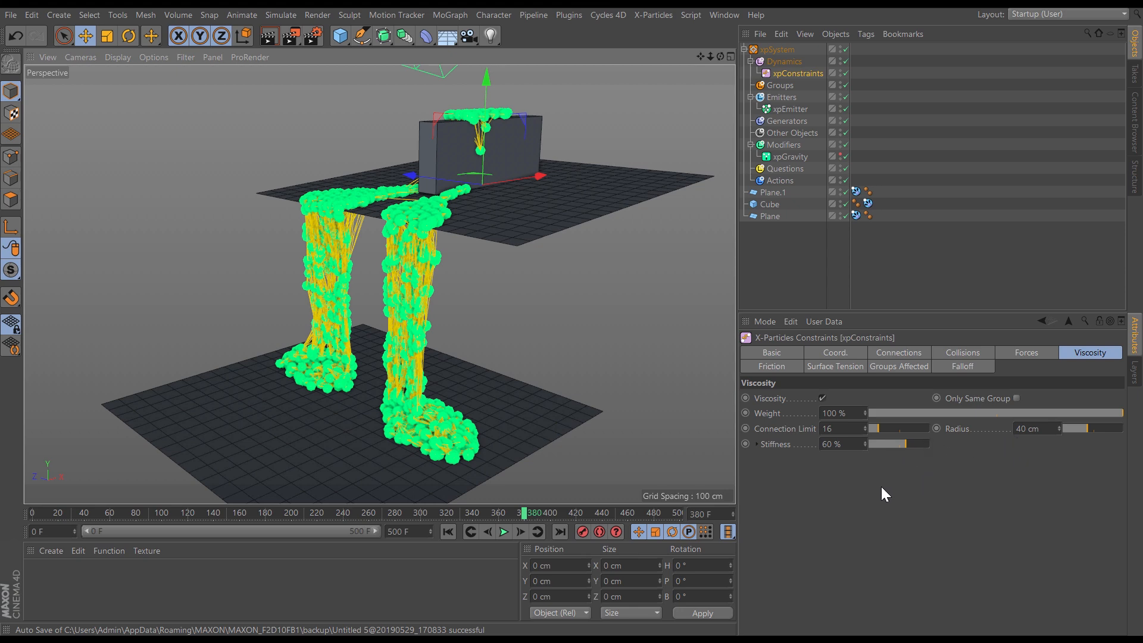
Step: Compare how the fluid flows during playback with the viscosity Stiffness at 91 % and at 35 %
click(504, 532)
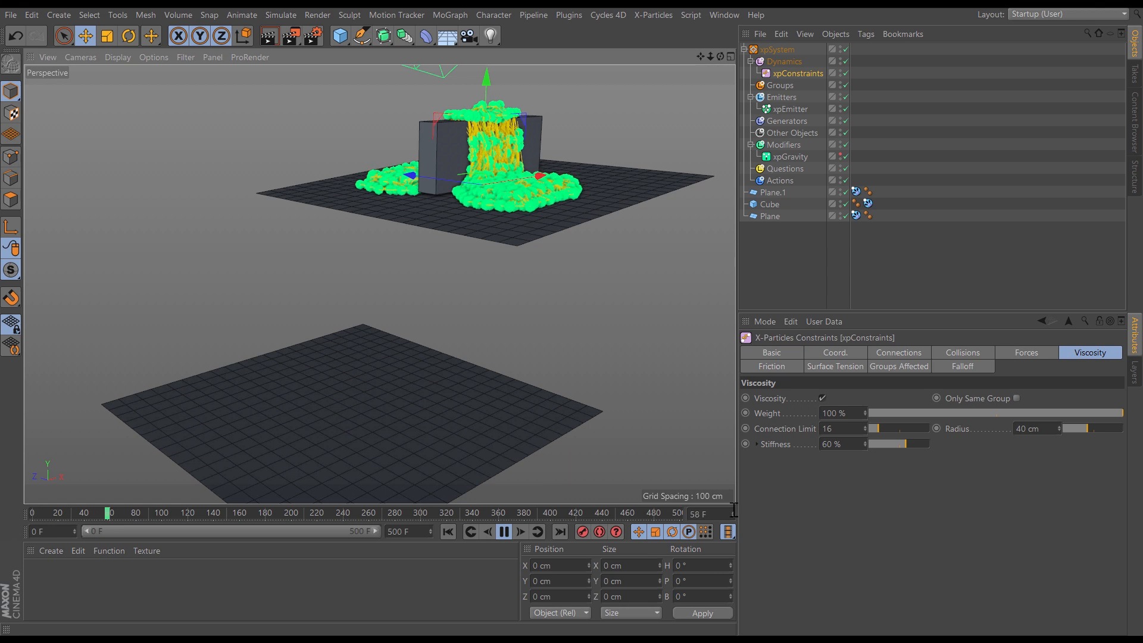
drag(908, 444, 921, 444)
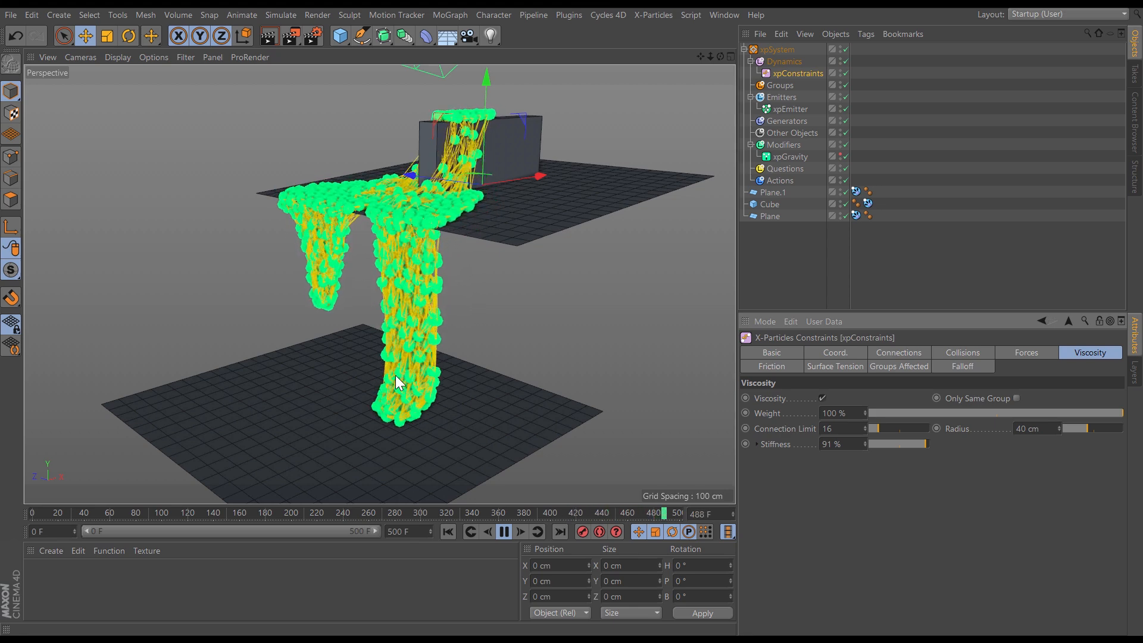
alt+drag(402, 291, 543, 338)
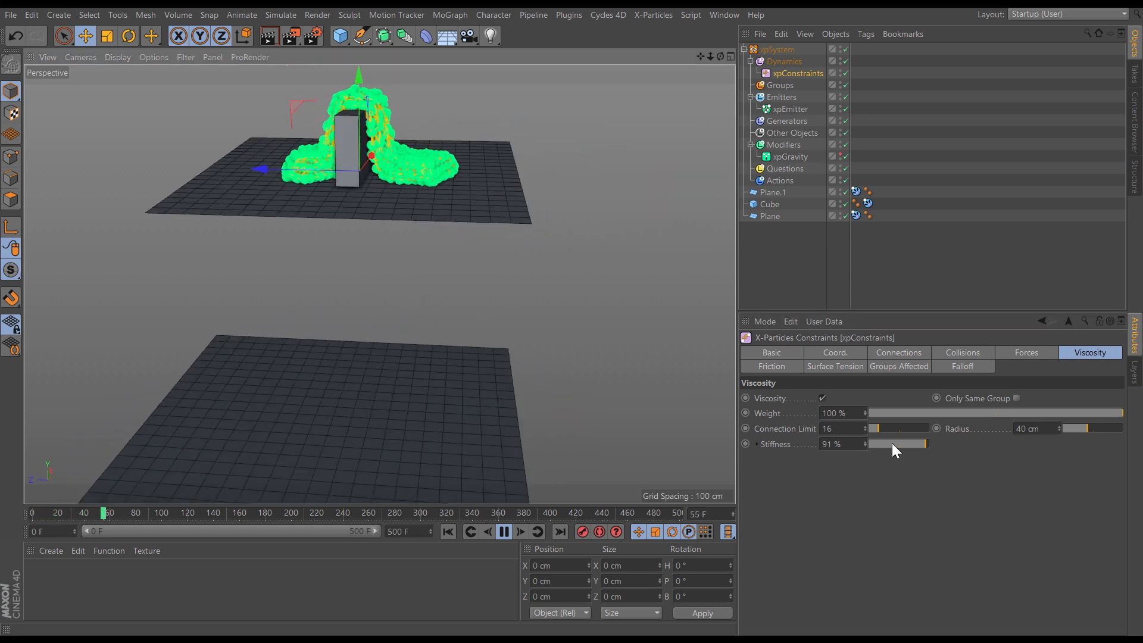
drag(886, 442, 913, 445)
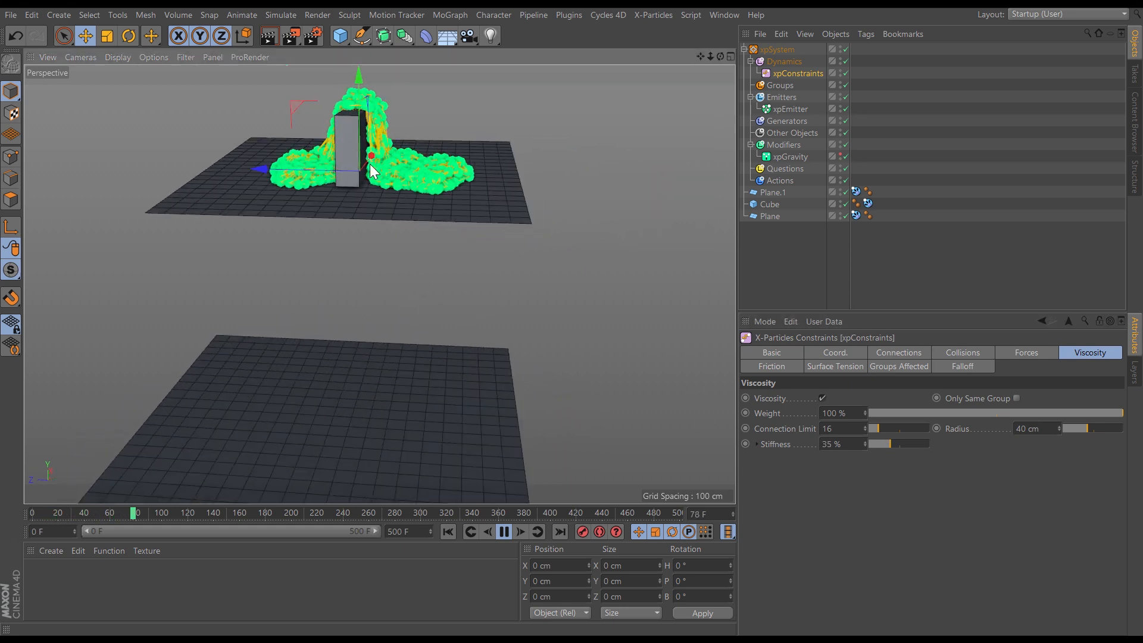
alt+drag(381, 162, 376, 164)
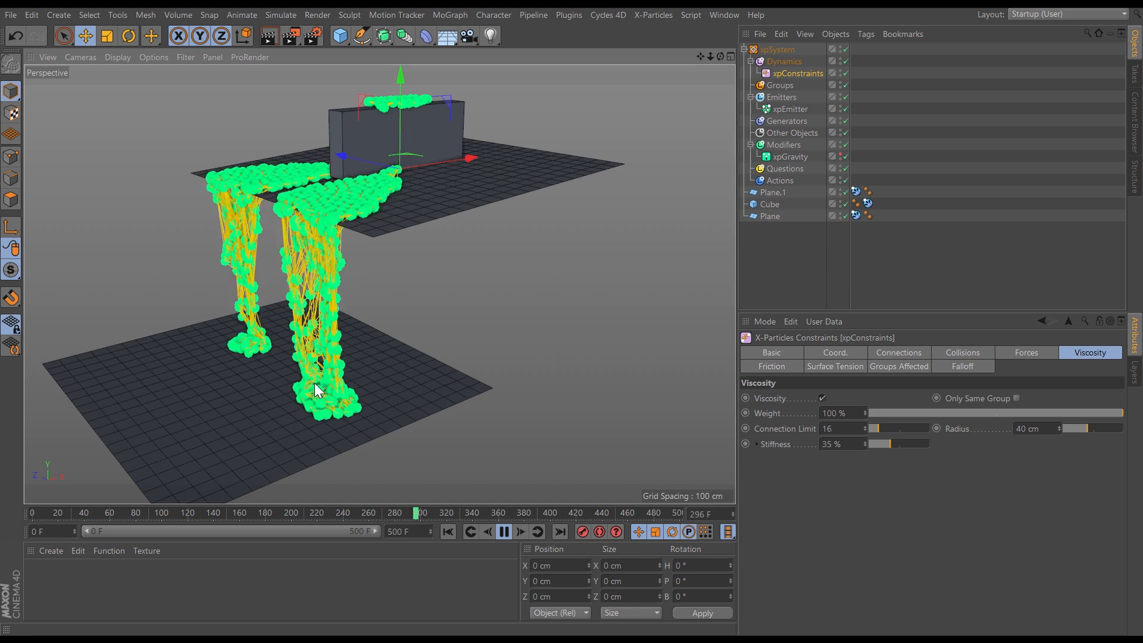
Step: Set the project end to 5000 frames and extend the preview range over the full length
double_click(400, 532)
text(5000)
key(Return)
drag(130, 532, 423, 545)
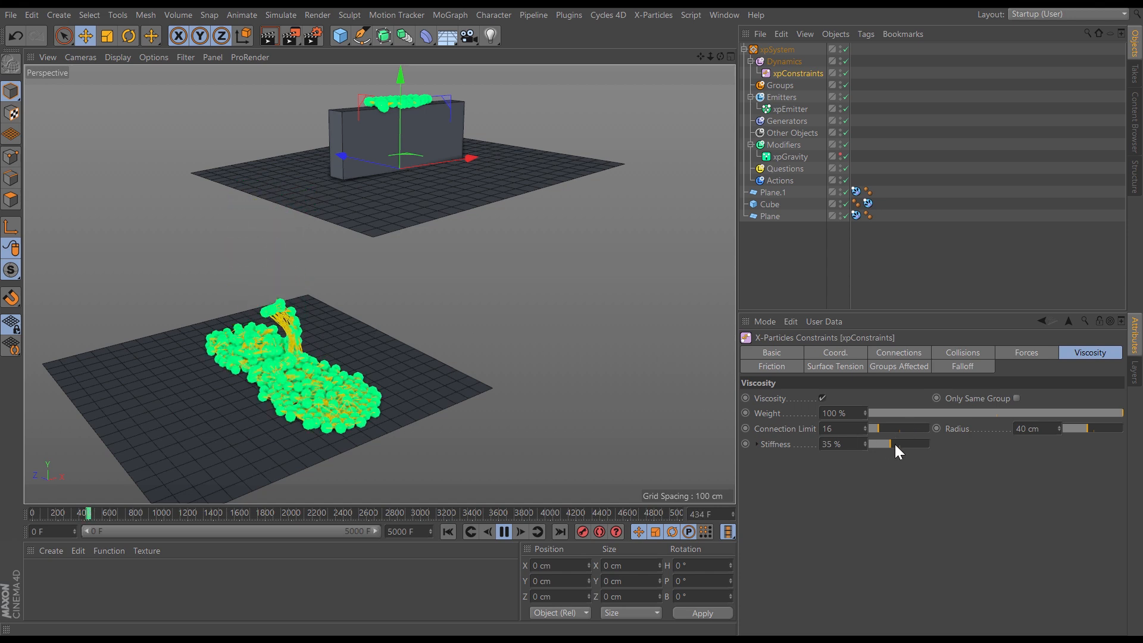
Step: Set the viscosity Stiffness to 90 %, replay from the first frame and examine the thick fluid from several angles
drag(892, 444, 914, 445)
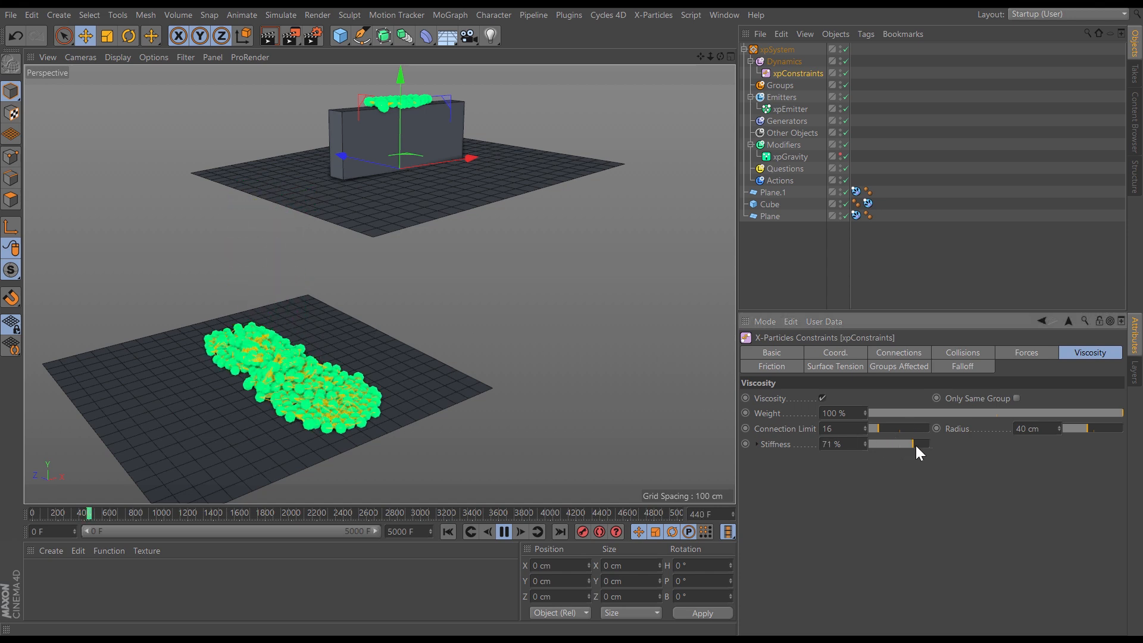
click(454, 532)
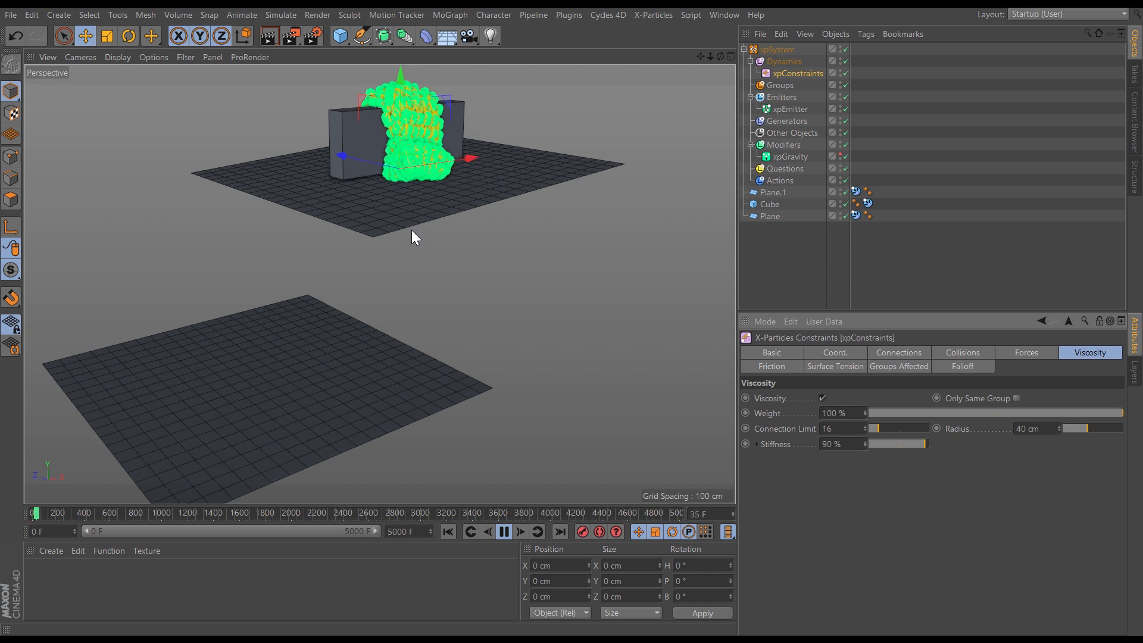
alt+drag(417, 168, 411, 195)
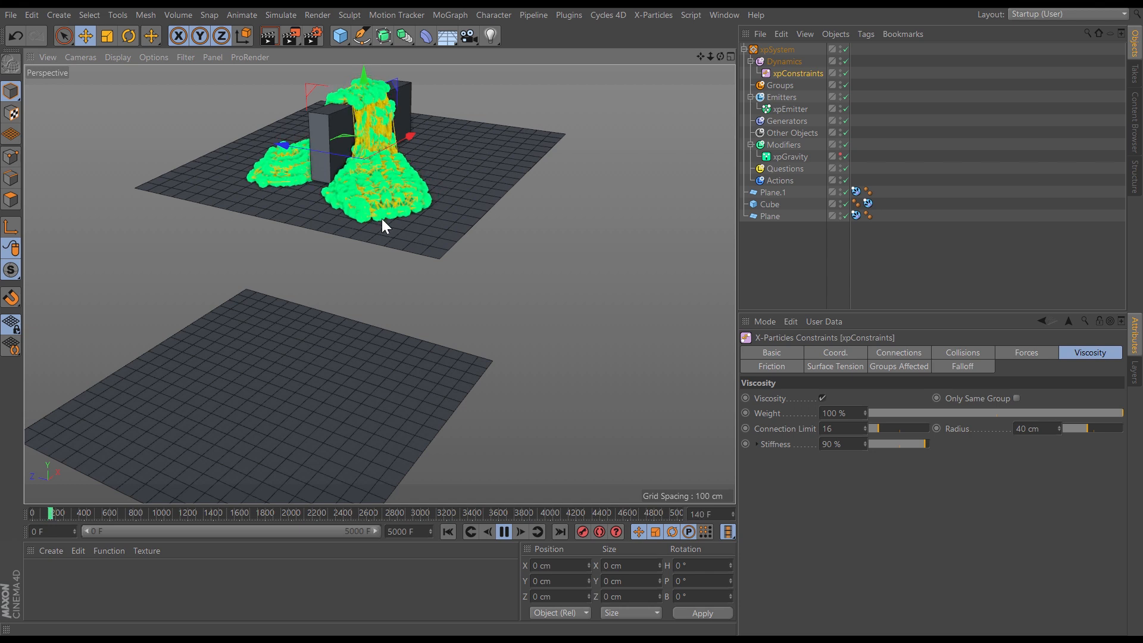
alt+drag(408, 195, 420, 169)
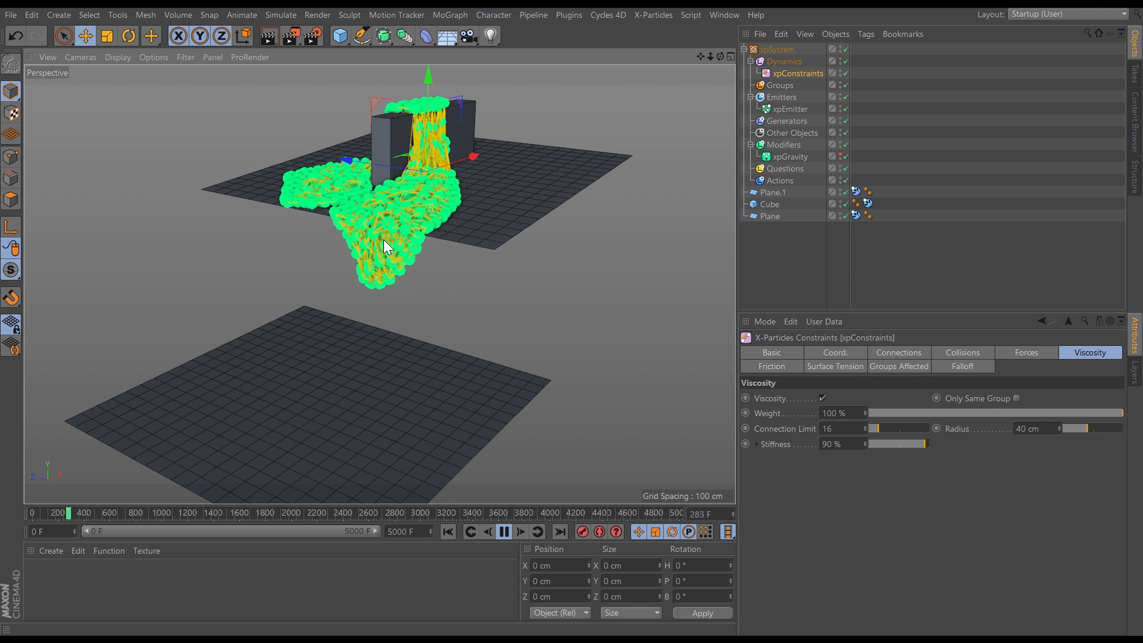
mouse_move(427, 247)
alt+mouse_down()
mouse_move(426, 227)
mouse_move(427, 263)
alt+mouse_up()
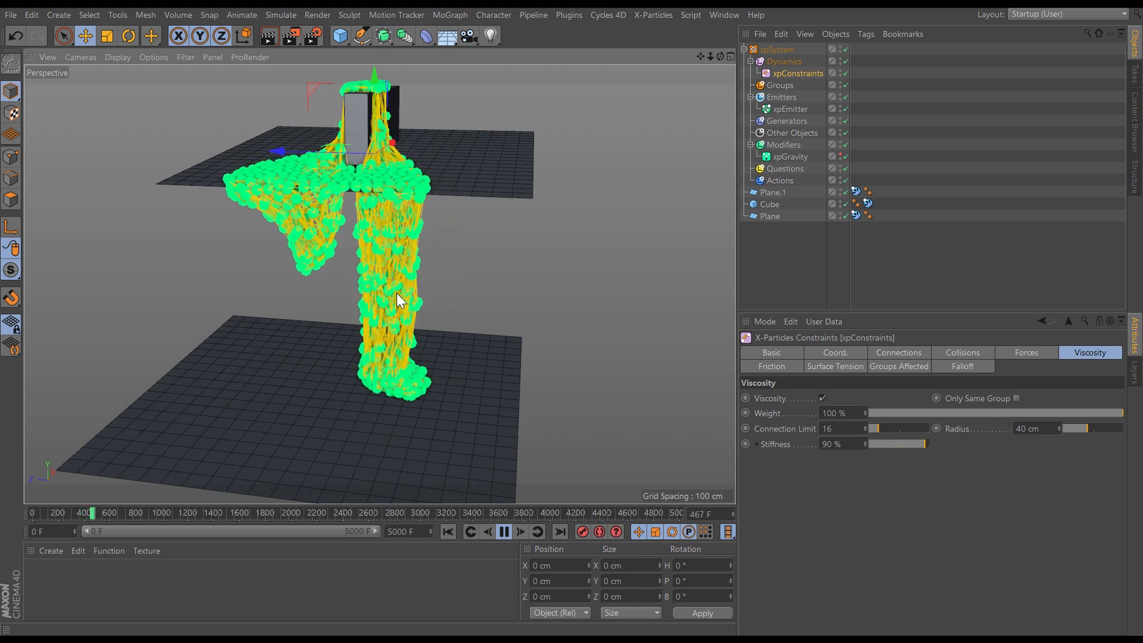
alt+drag(401, 260, 363, 266)
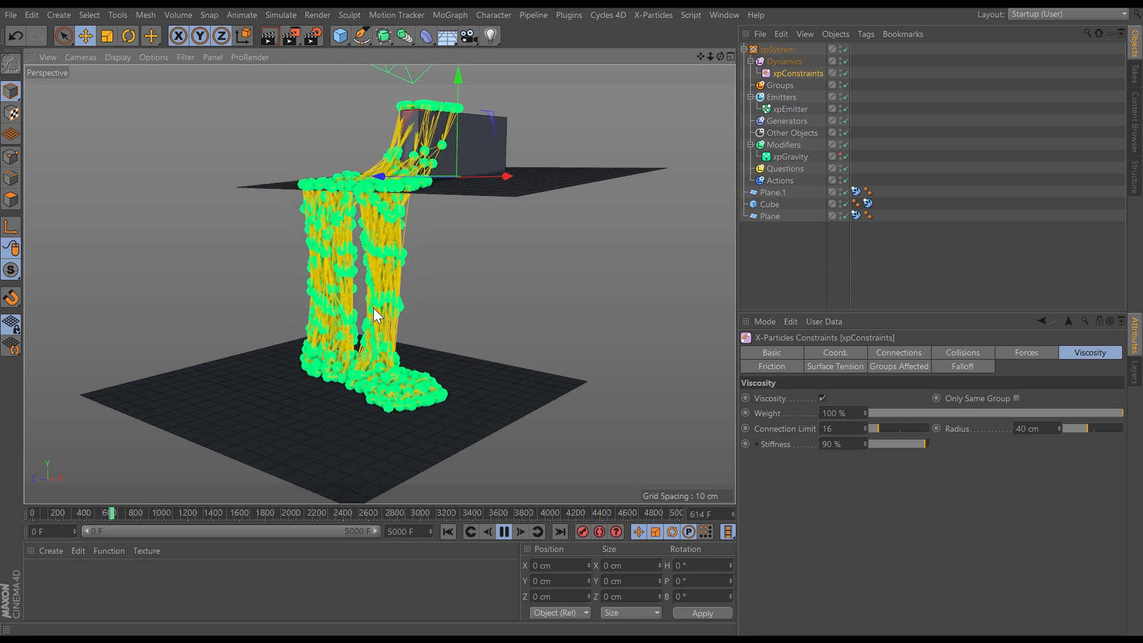
mouse_move(381, 285)
alt+mouse_down()
mouse_move(334, 292)
mouse_move(376, 281)
alt+mouse_up()
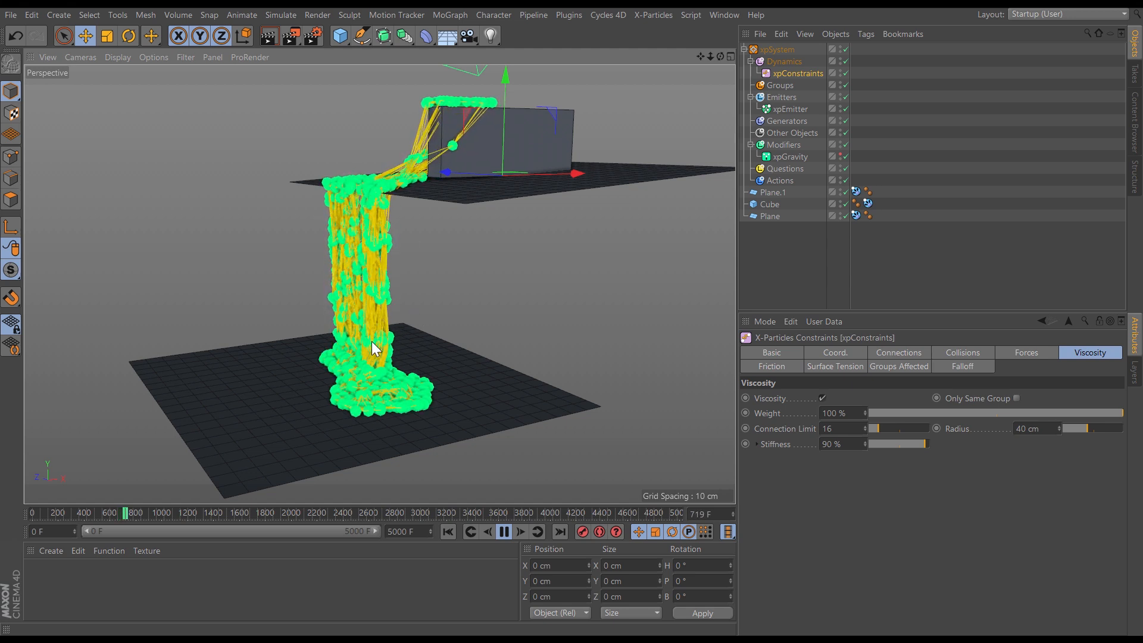
alt+middle_drag(353, 310, 332, 314)
alt+drag(349, 294, 380, 302)
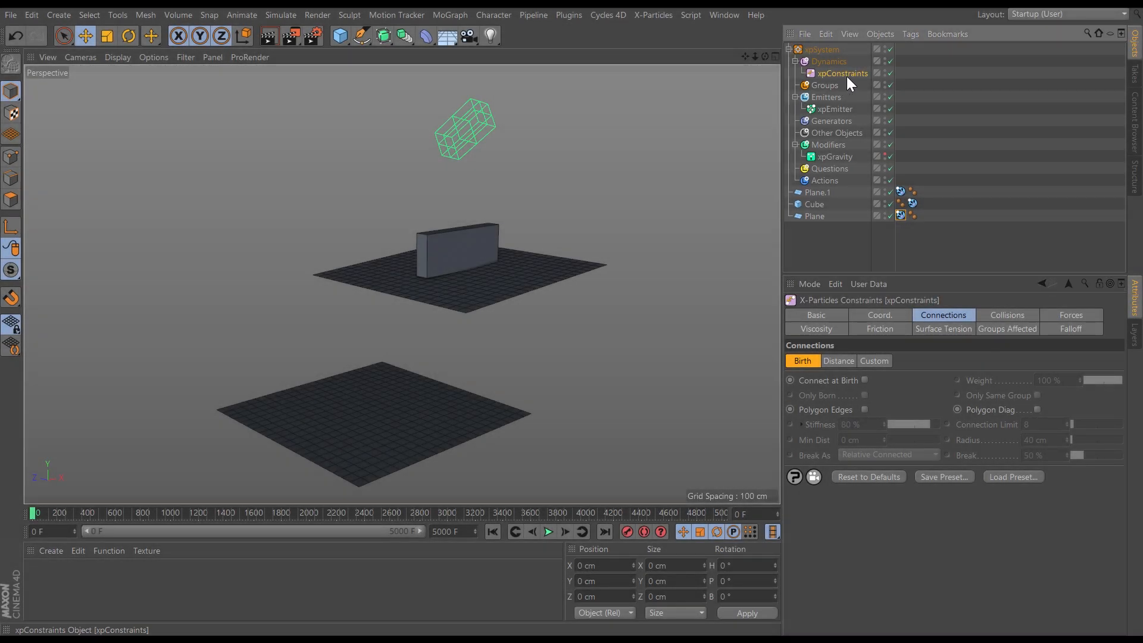
Step: Show the friction settings of xpConstraints and play the simulation with friction disabled to examine the particle flow
click(892, 327)
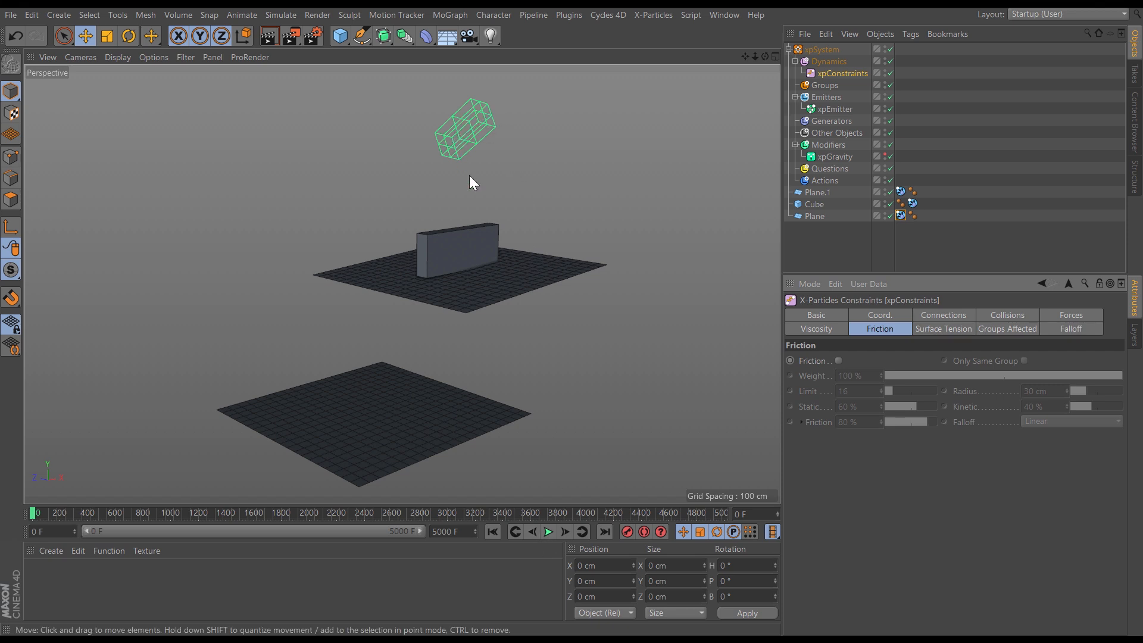
click(549, 532)
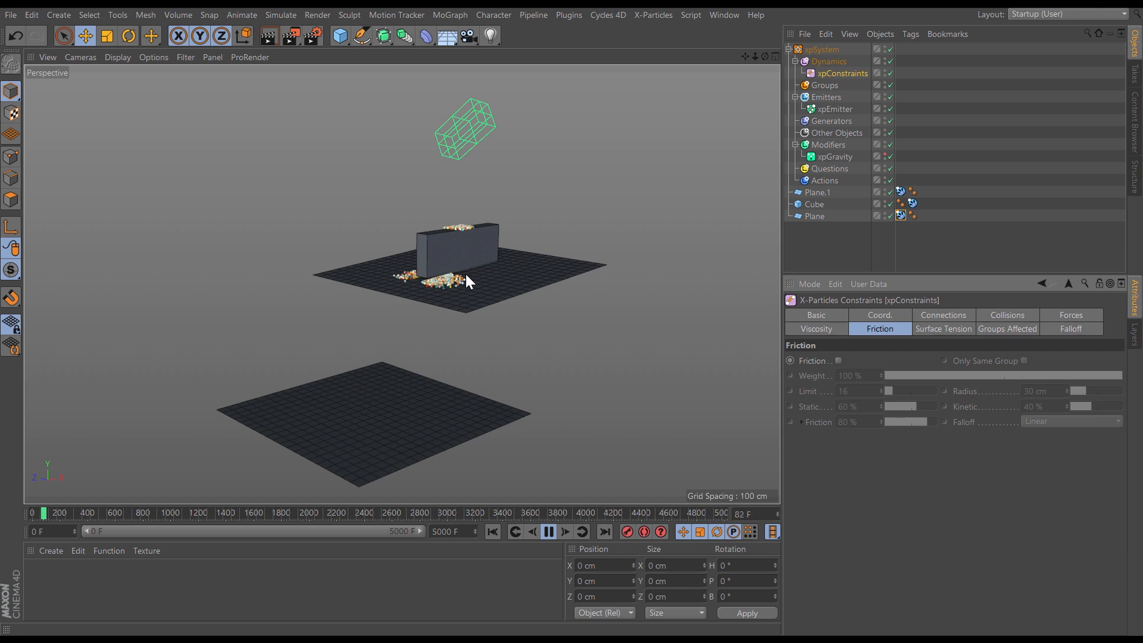
alt+drag(439, 306, 476, 375)
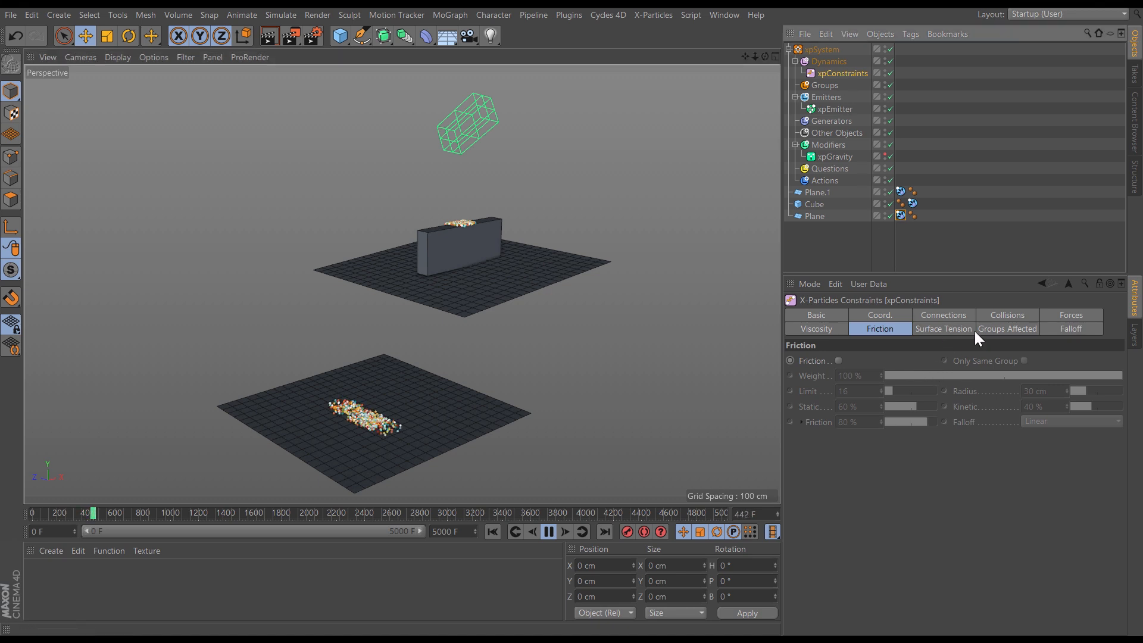
Step: Enable Collisions on xpConstraints and replay from the first frame, examining how the particles scatter over the cube and planes
click(1002, 317)
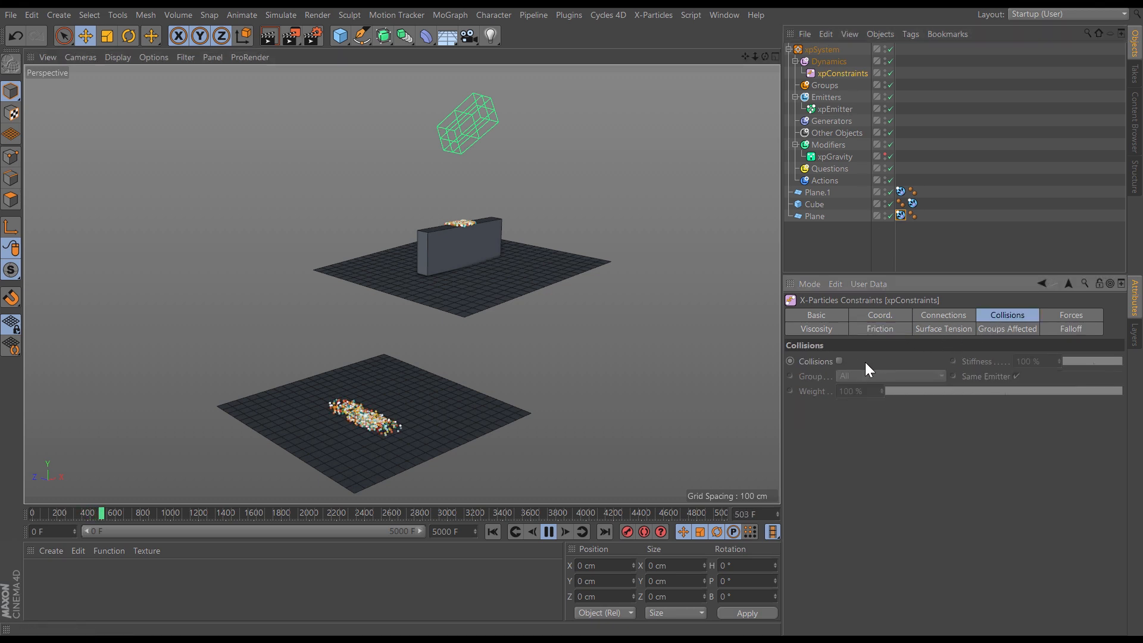
click(839, 360)
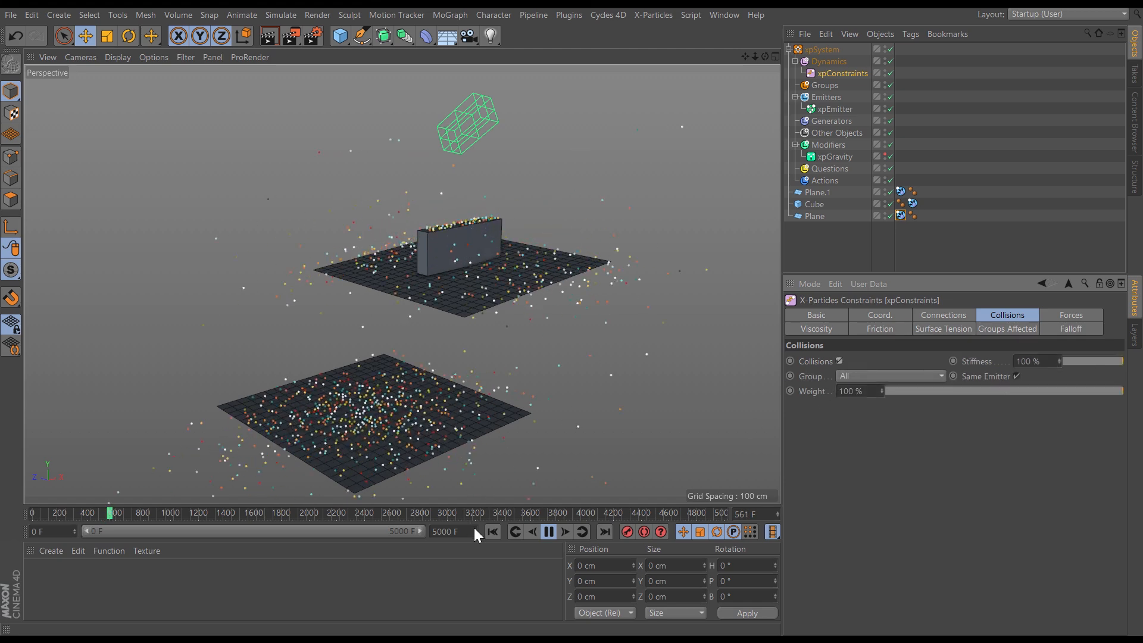
click(492, 531)
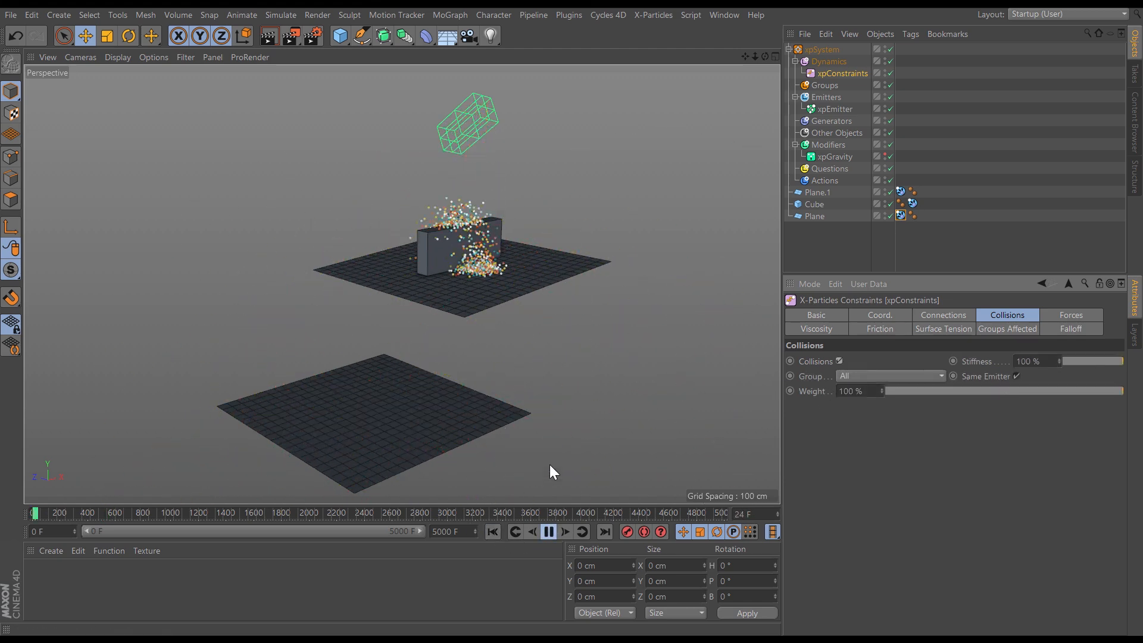
alt+drag(485, 284, 521, 333)
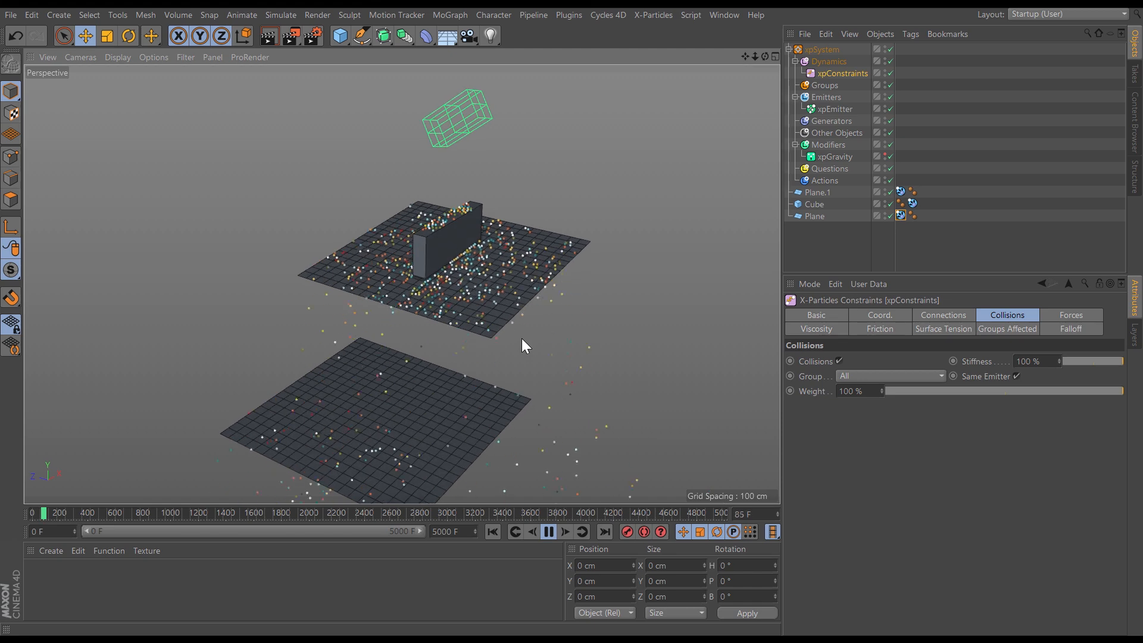
click(492, 531)
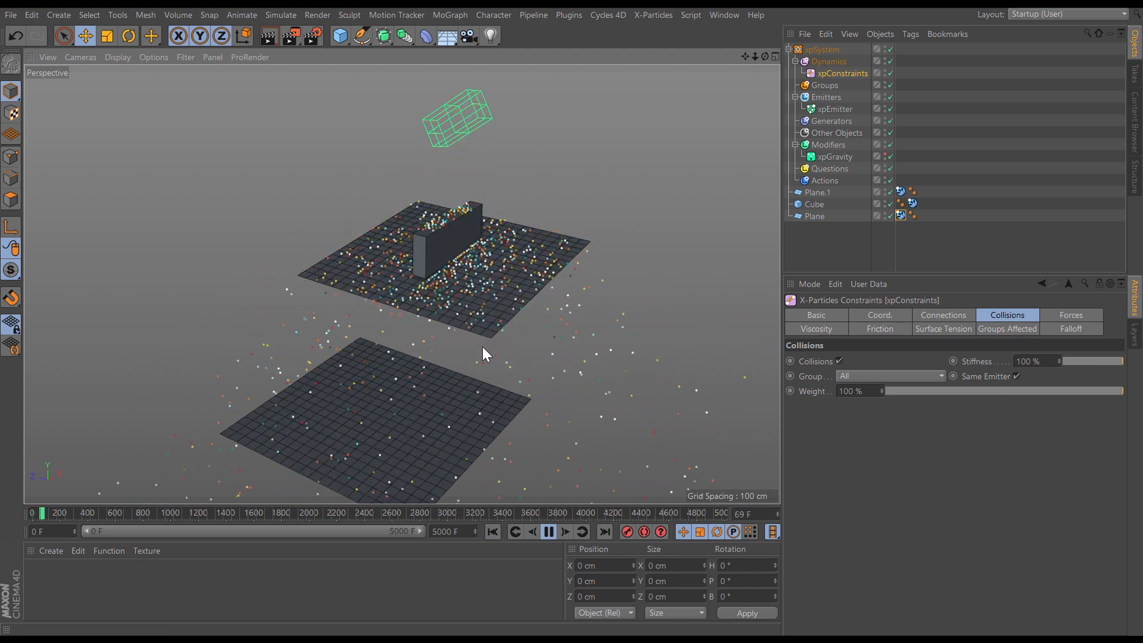
alt+drag(473, 373, 452, 359)
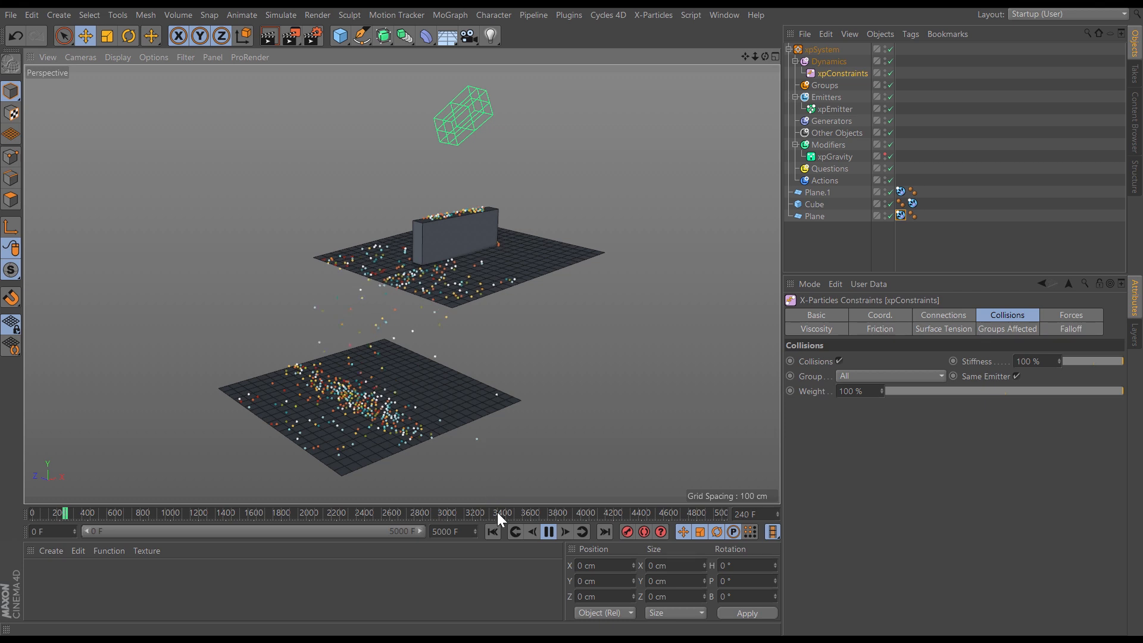
click(492, 531)
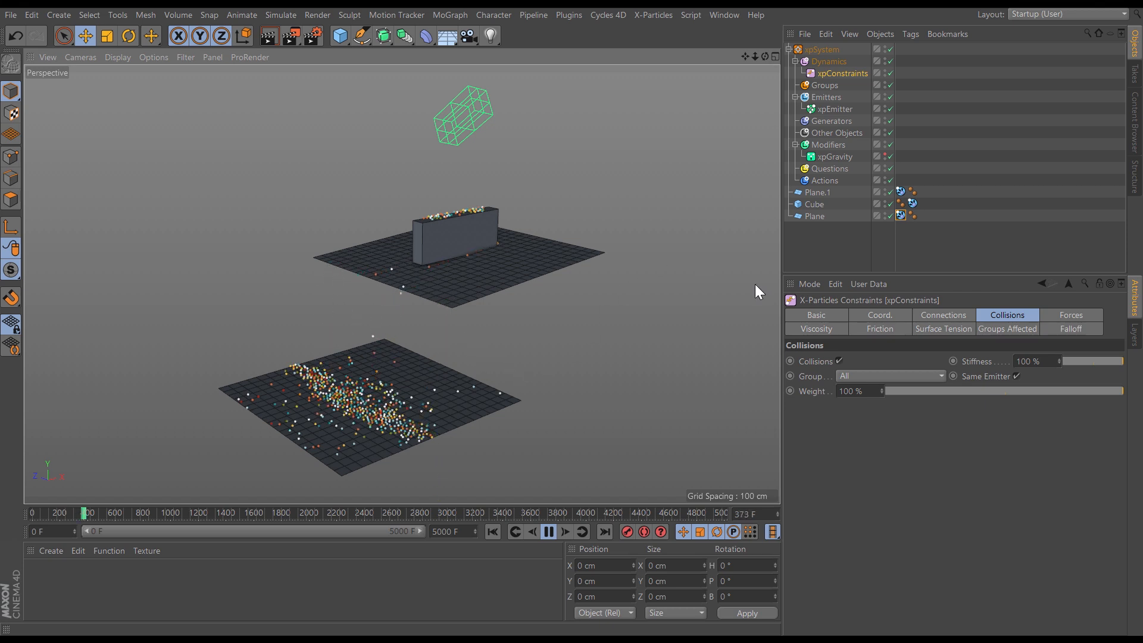
Step: Enable Friction on xpConstraints and replay the simulation from the first frame
click(882, 330)
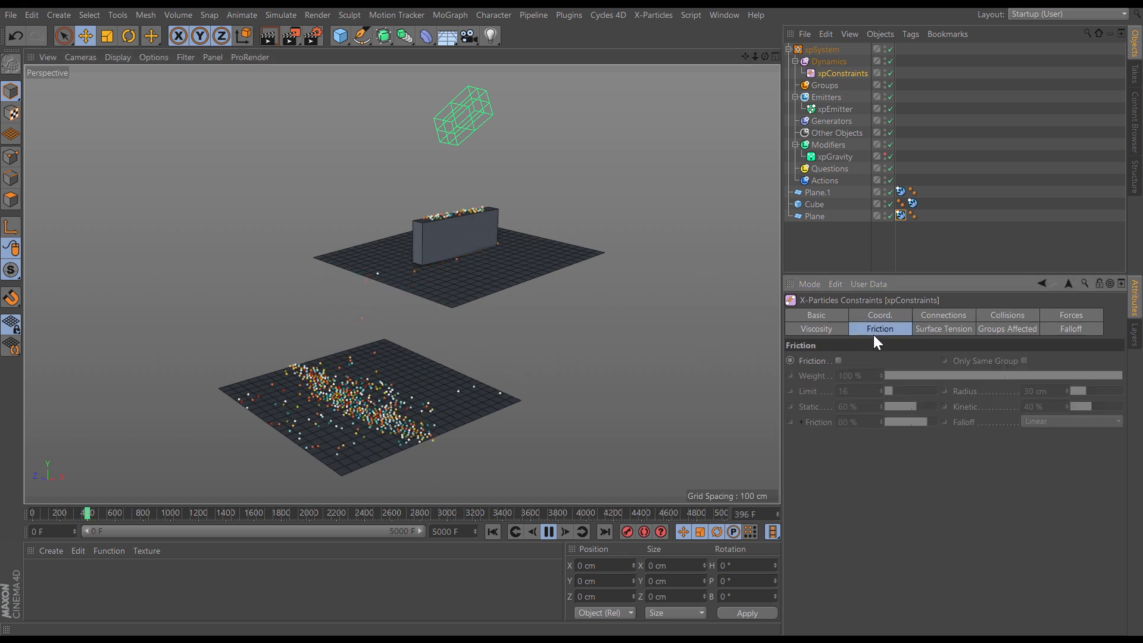
click(838, 360)
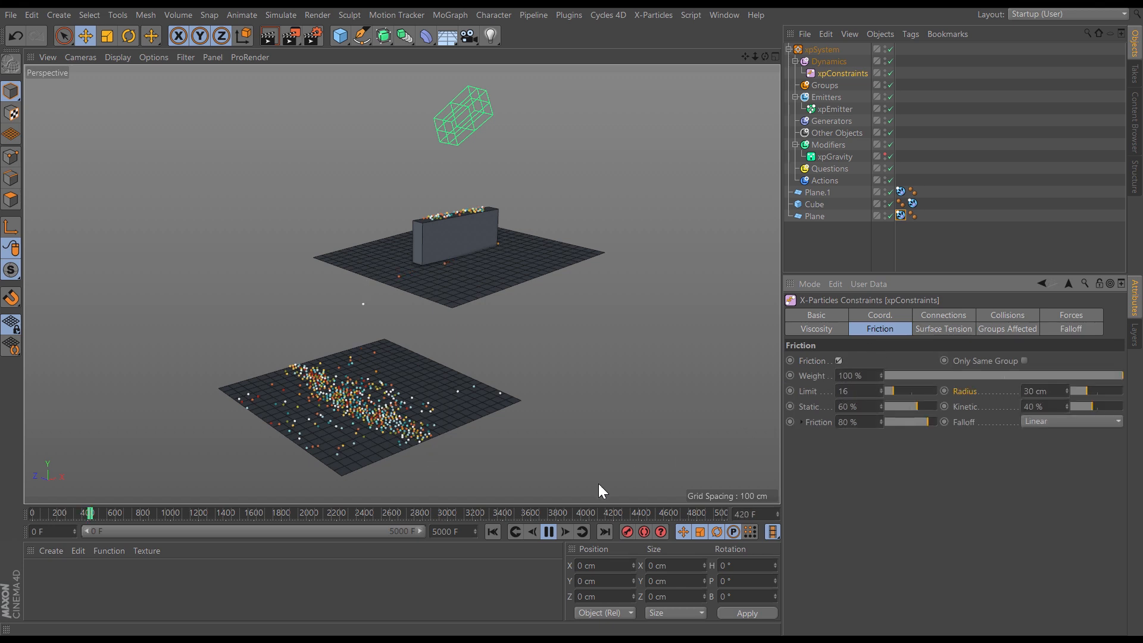
click(548, 531)
click(493, 531)
click(549, 531)
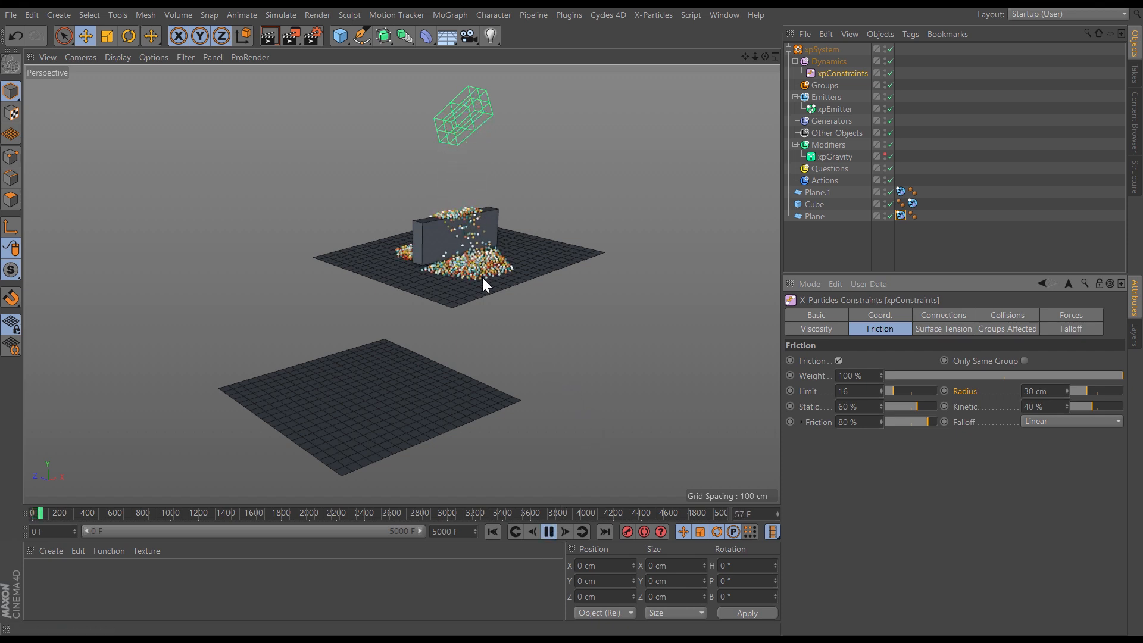
Step: Examine from several angles how the particles with friction pile up and pour onto the lower plane, replay, and pause
mouse_move(455, 285)
alt+mouse_down()
mouse_move(502, 283)
mouse_move(446, 295)
alt+mouse_up()
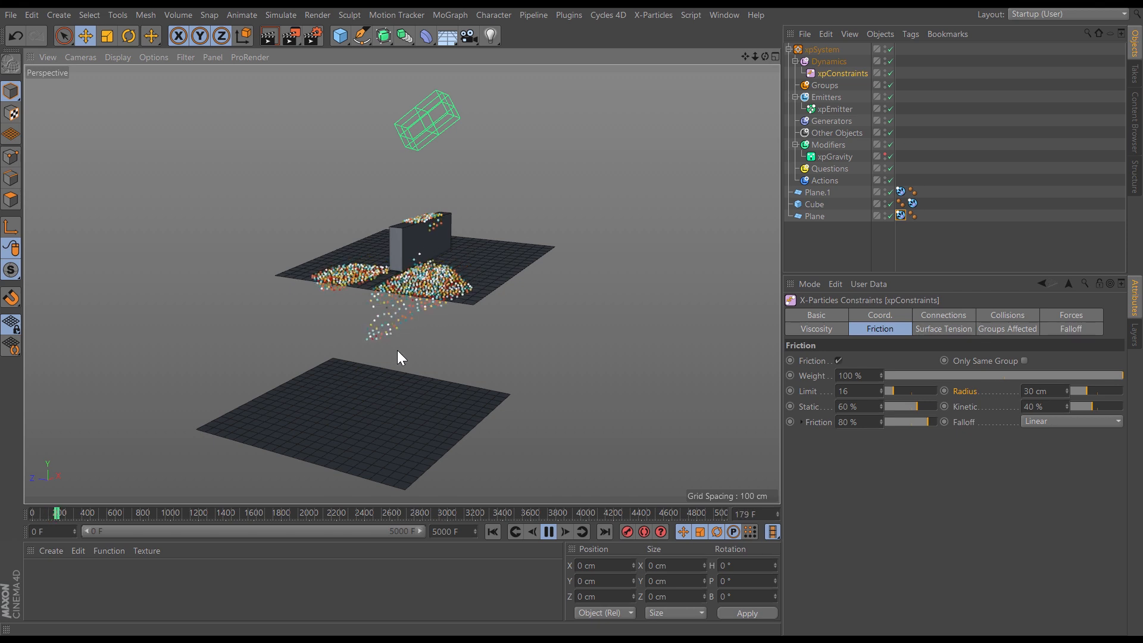
alt+drag(401, 426, 296, 400)
alt+right_drag(403, 424, 509, 411)
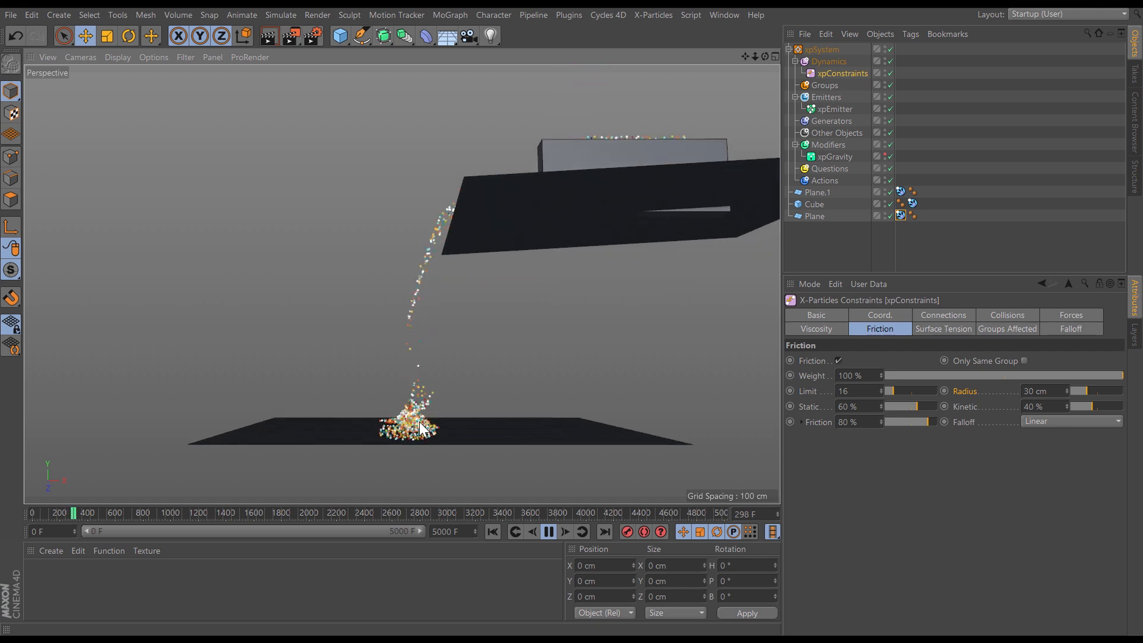
alt+drag(419, 422, 429, 419)
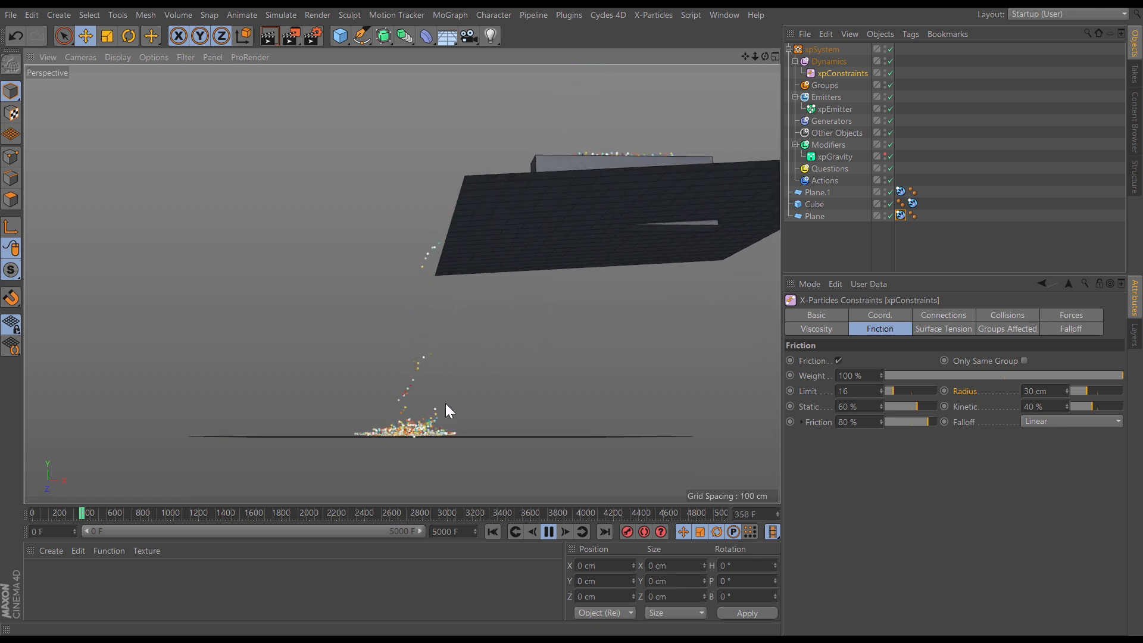
alt+drag(416, 411, 463, 441)
scroll(508, 438, down, 3)
click(492, 531)
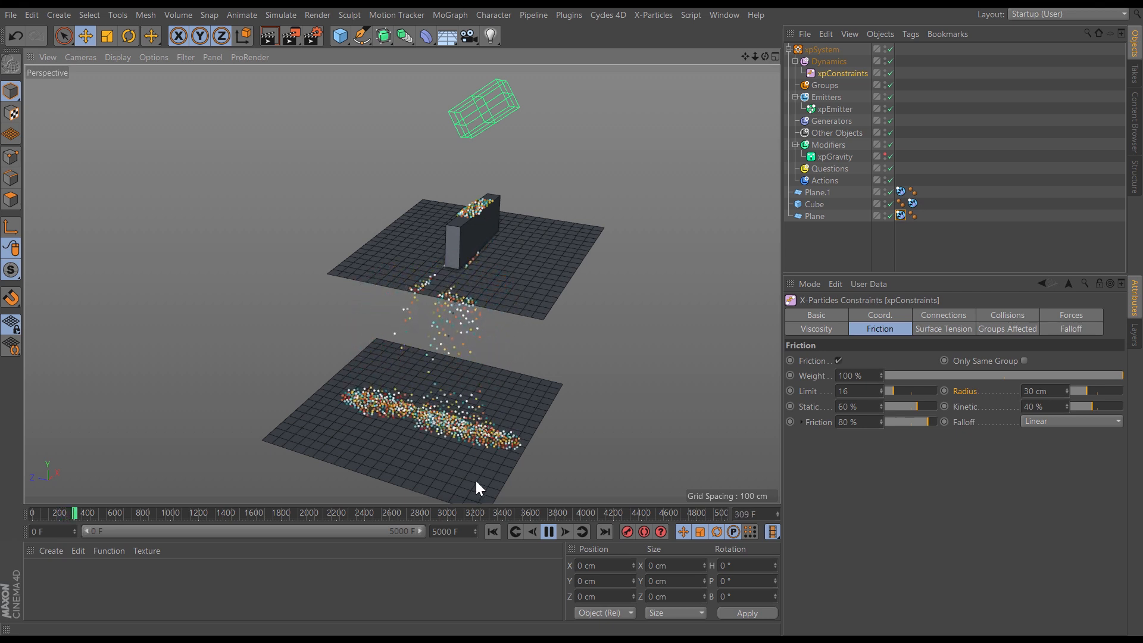
click(548, 532)
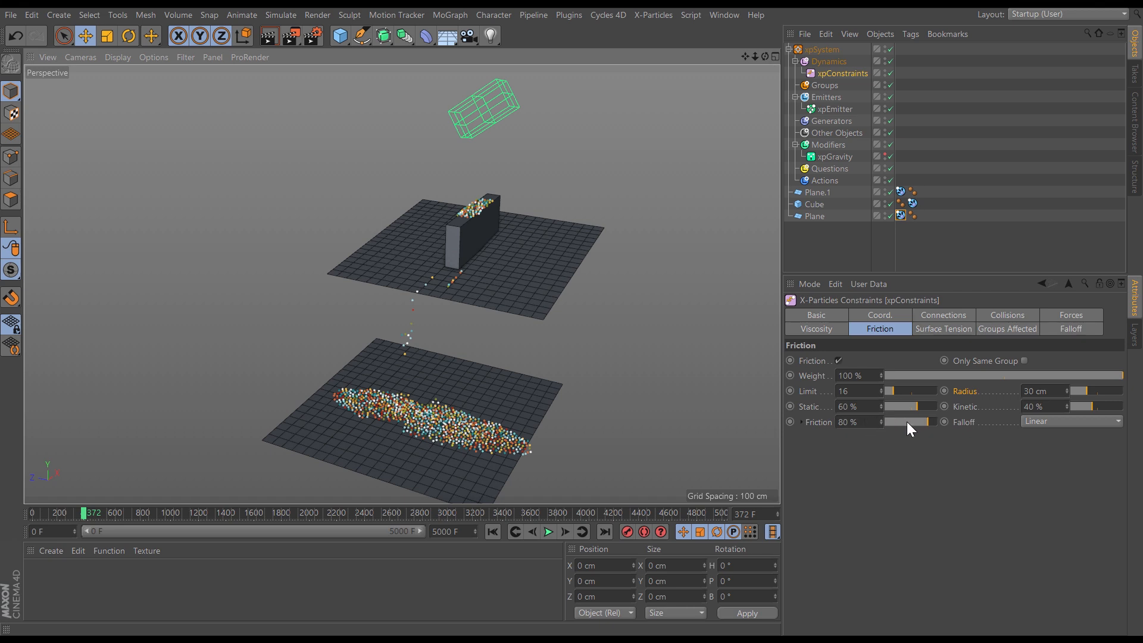
Step: Lower the Friction value to 16 % and replay the simulation from the first frame
drag(915, 422, 897, 425)
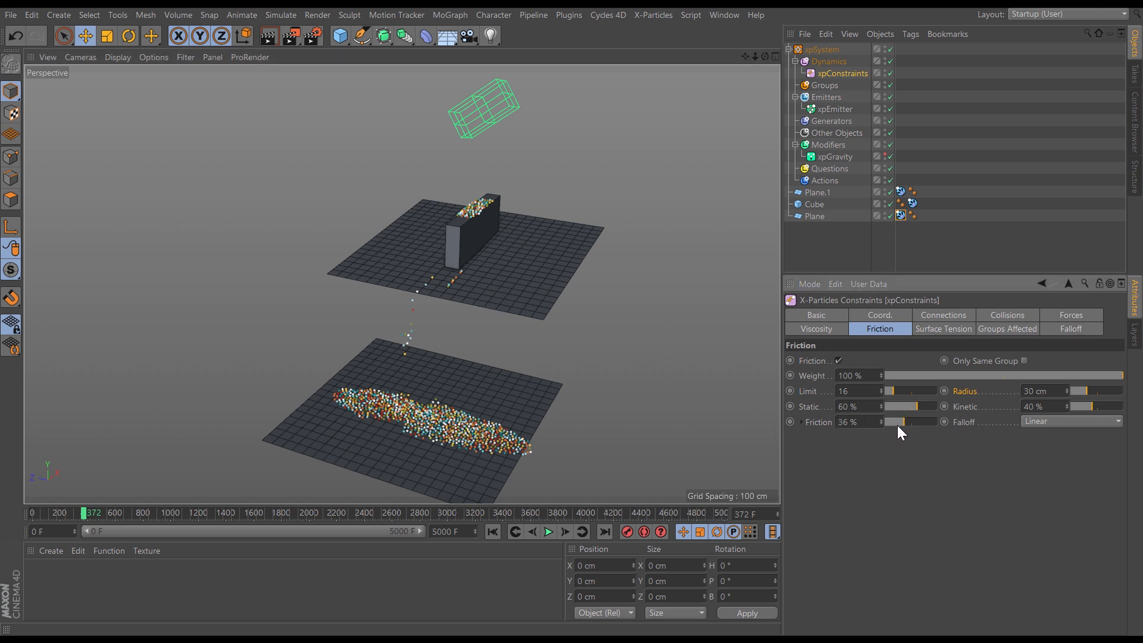
click(493, 531)
click(548, 531)
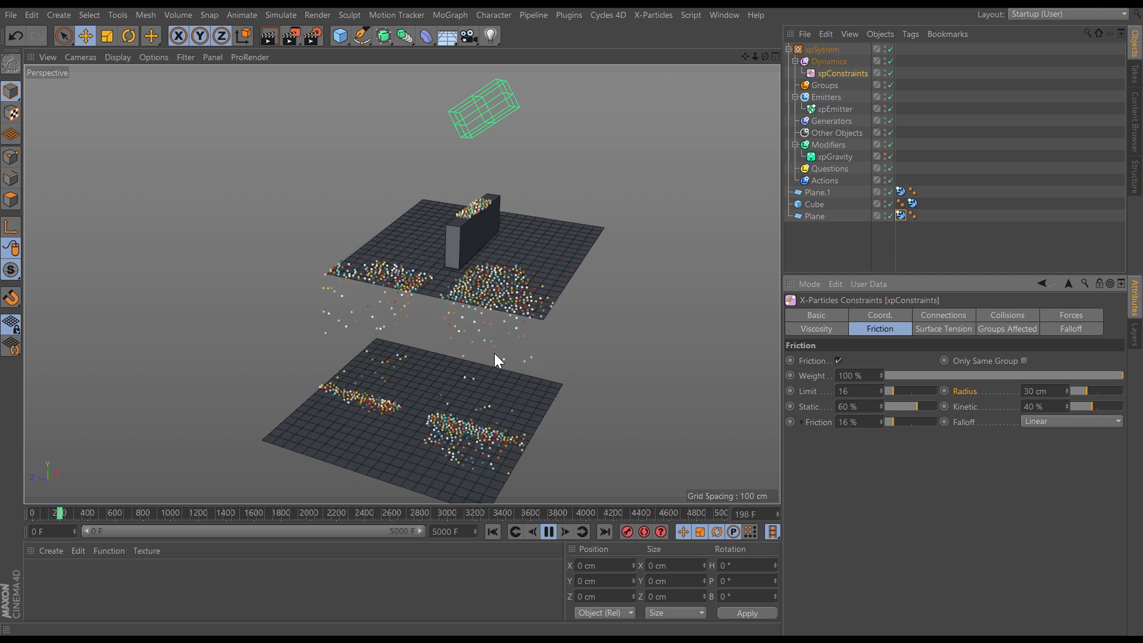
Step: Set the Friction value to 88 %, replay from the first frame, examine the piling particles from the side, and pause
drag(900, 424, 932, 427)
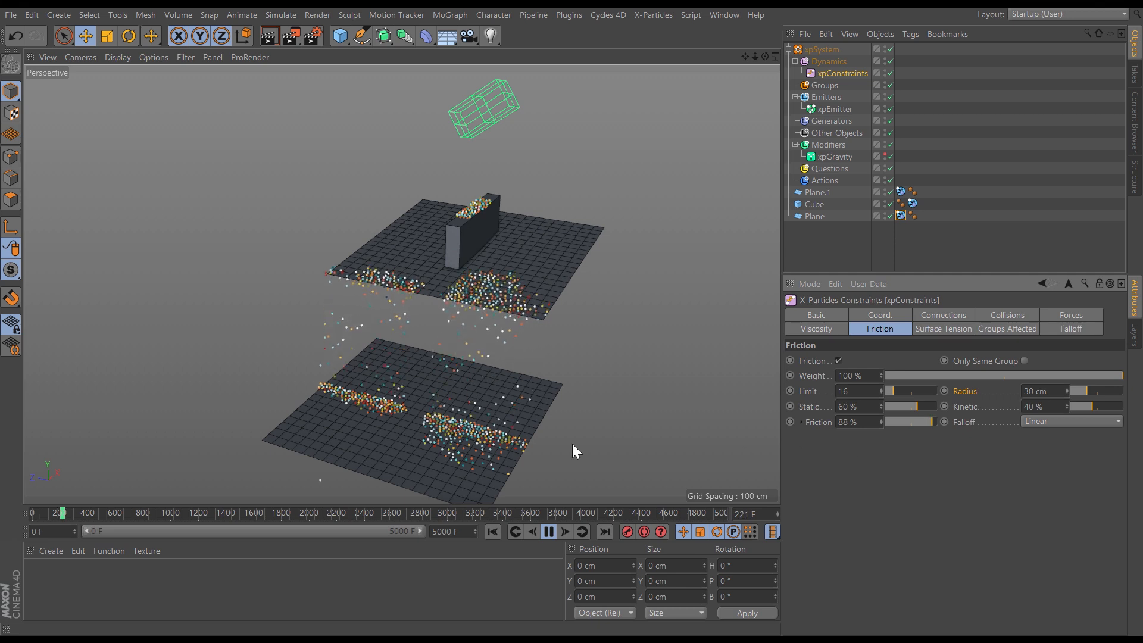
click(492, 531)
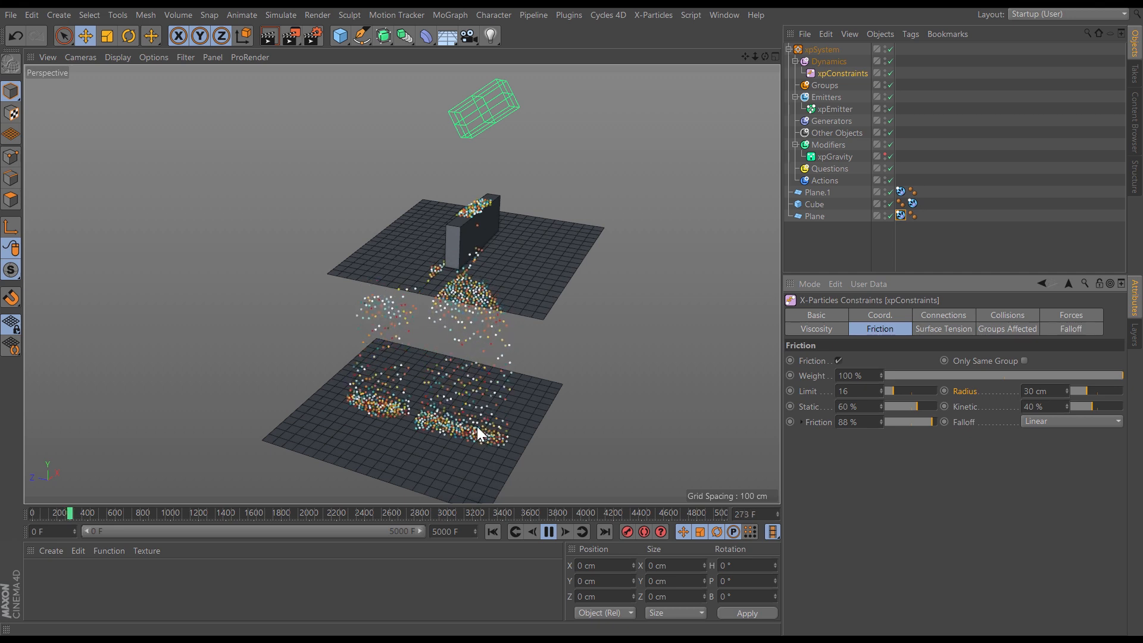
alt+drag(485, 441, 401, 388)
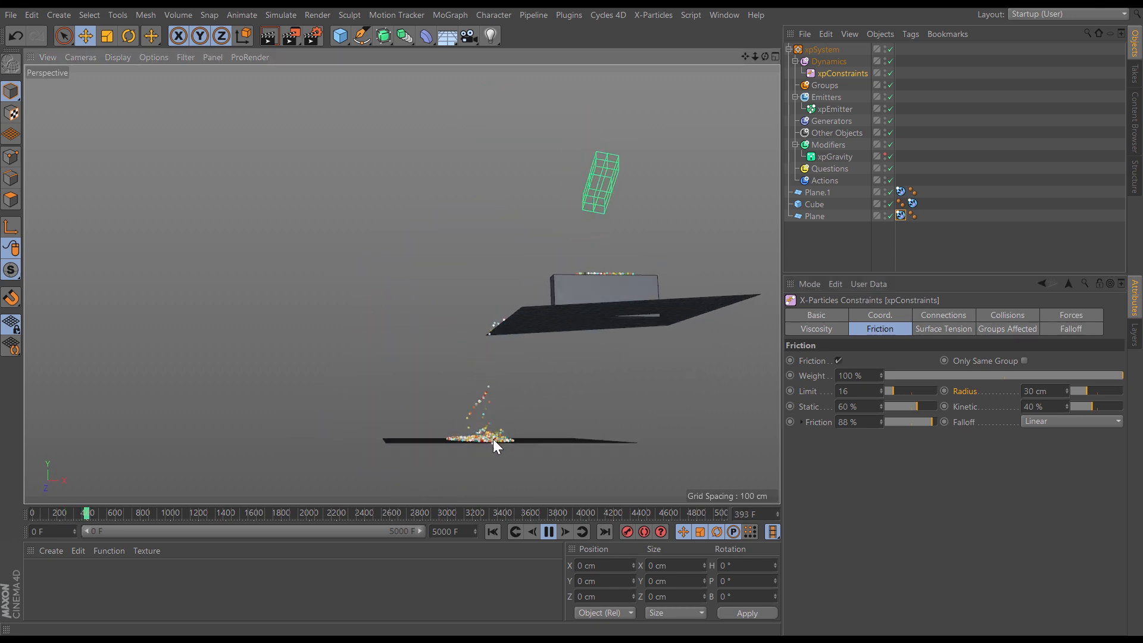
alt+drag(487, 411, 589, 438)
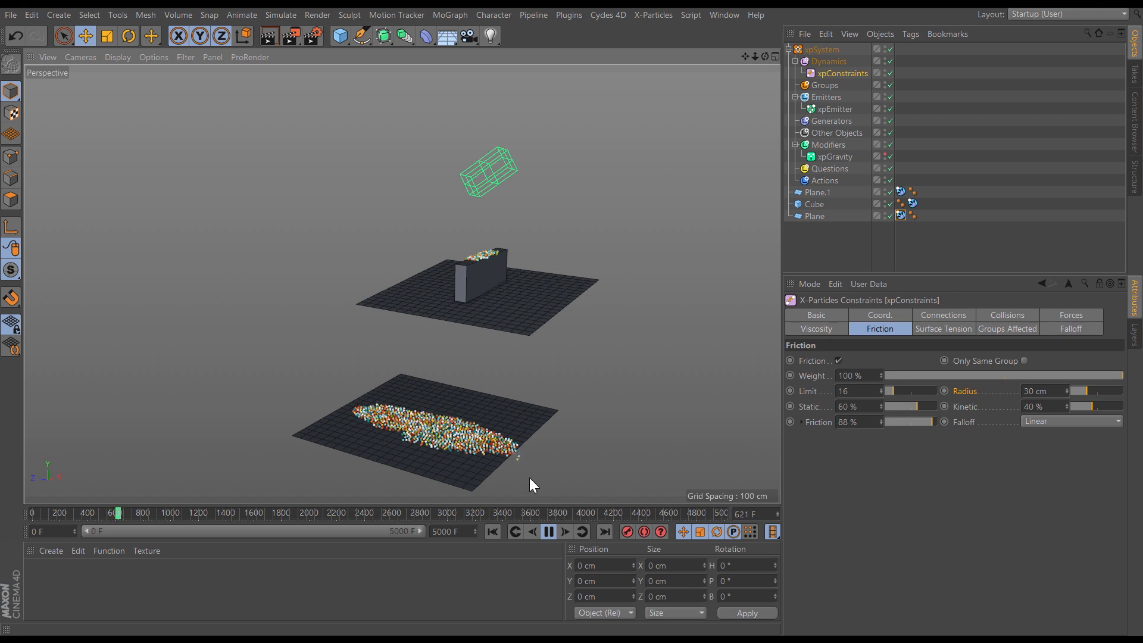
click(550, 528)
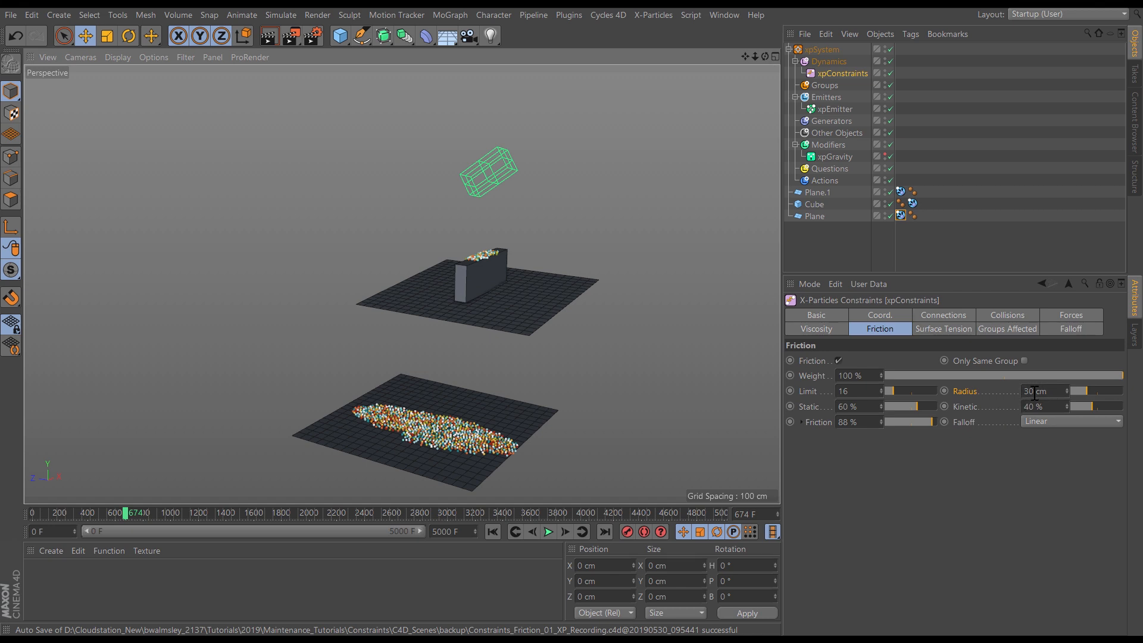
Step: Try a Static friction of 50 % in a replay from the first frame, and restore it to 60 %
double_click(858, 410)
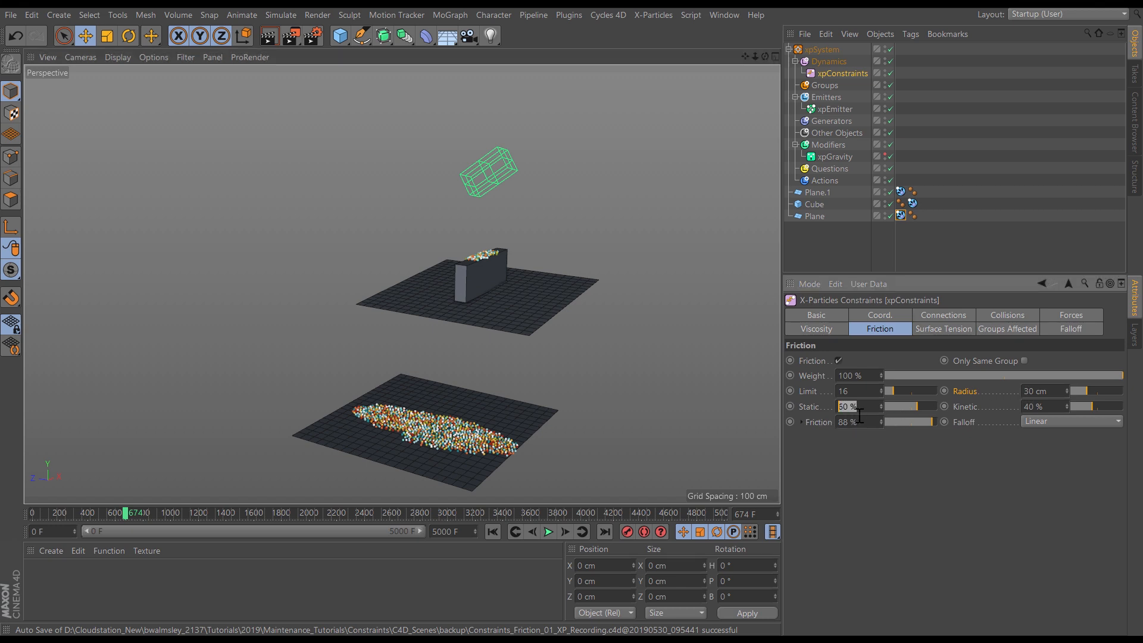
text(50)
key(Return)
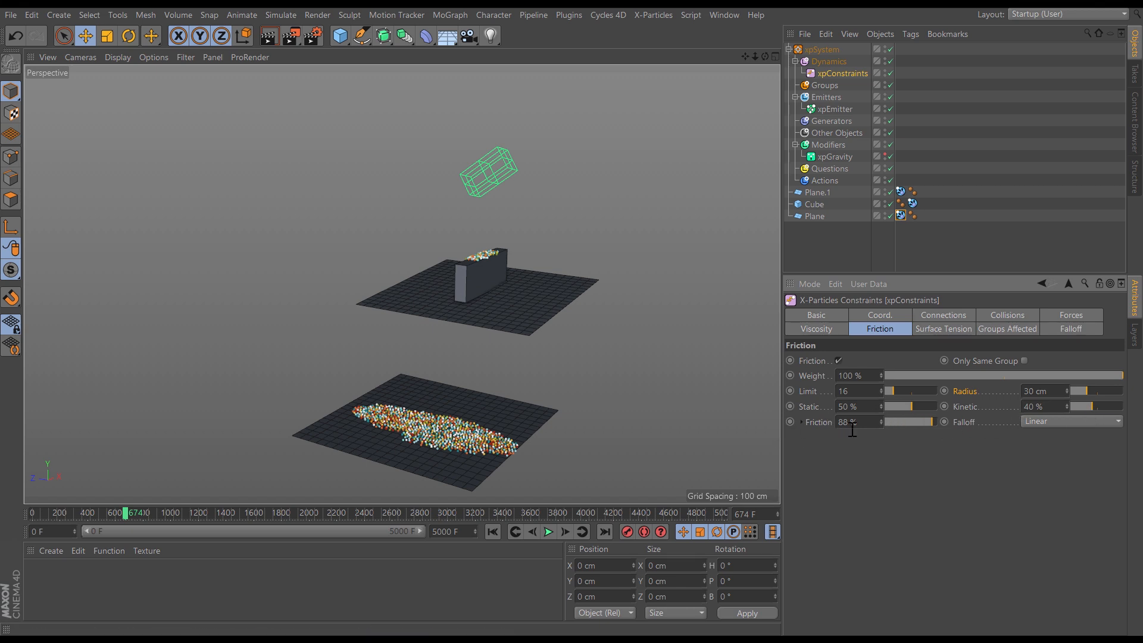
click(492, 531)
click(548, 532)
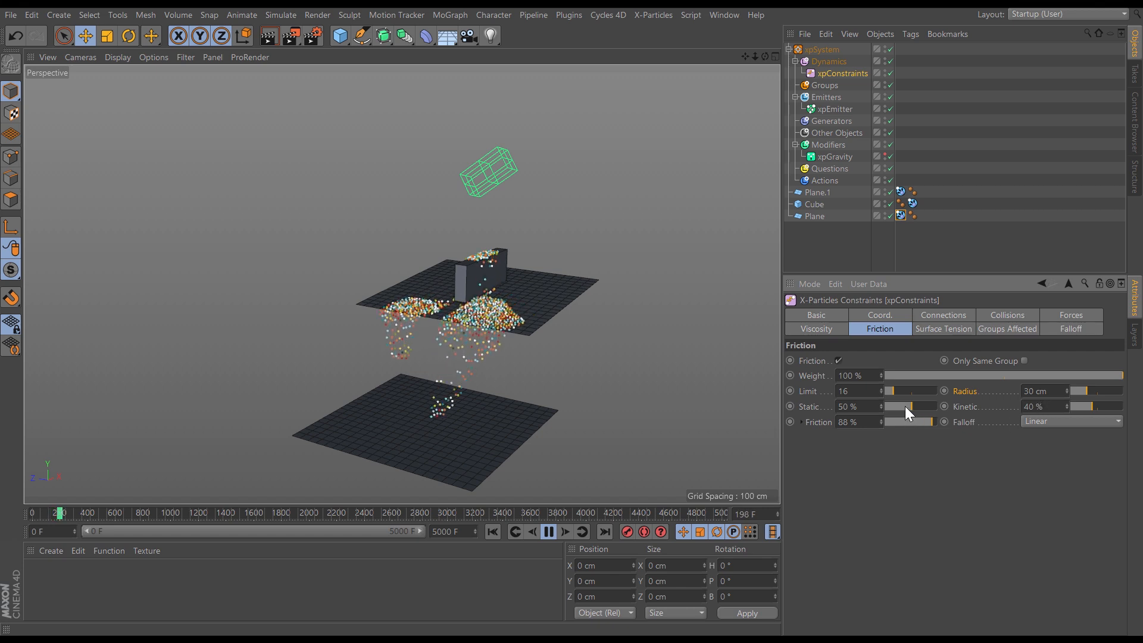
click(857, 407)
text(60)
key(Return)
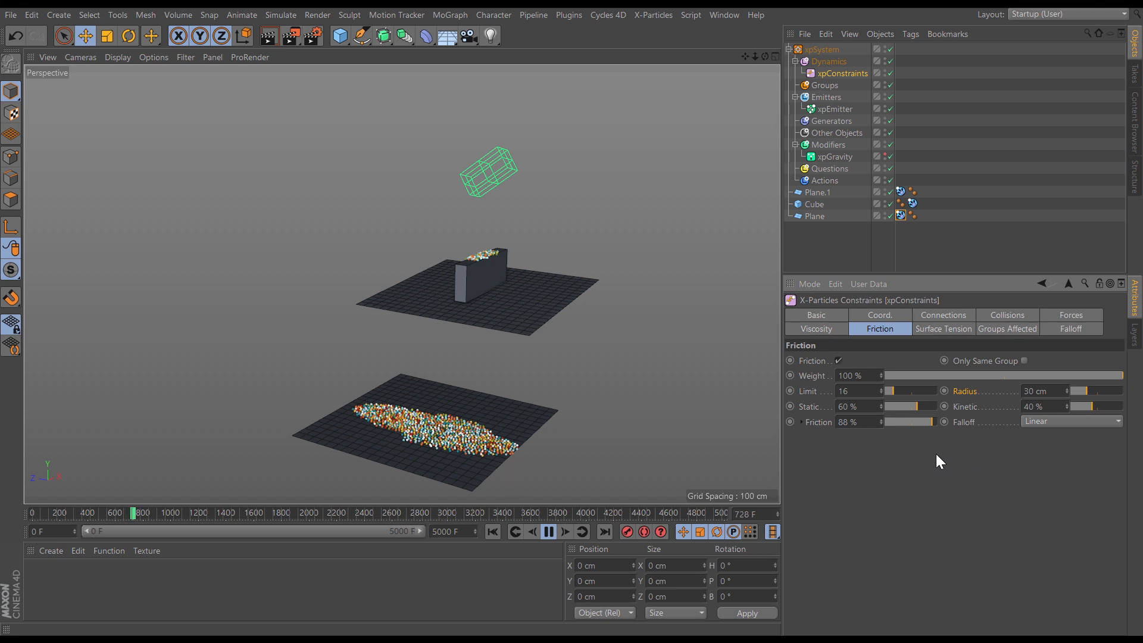
Step: Replay the simulation from the first frame and examine from the side how the particles pour off the upper plane's edge
click(493, 531)
mouse_move(533, 368)
alt+mouse_down()
mouse_move(519, 344)
mouse_move(476, 375)
mouse_move(502, 391)
mouse_move(477, 390)
mouse_move(552, 381)
alt+mouse_up()
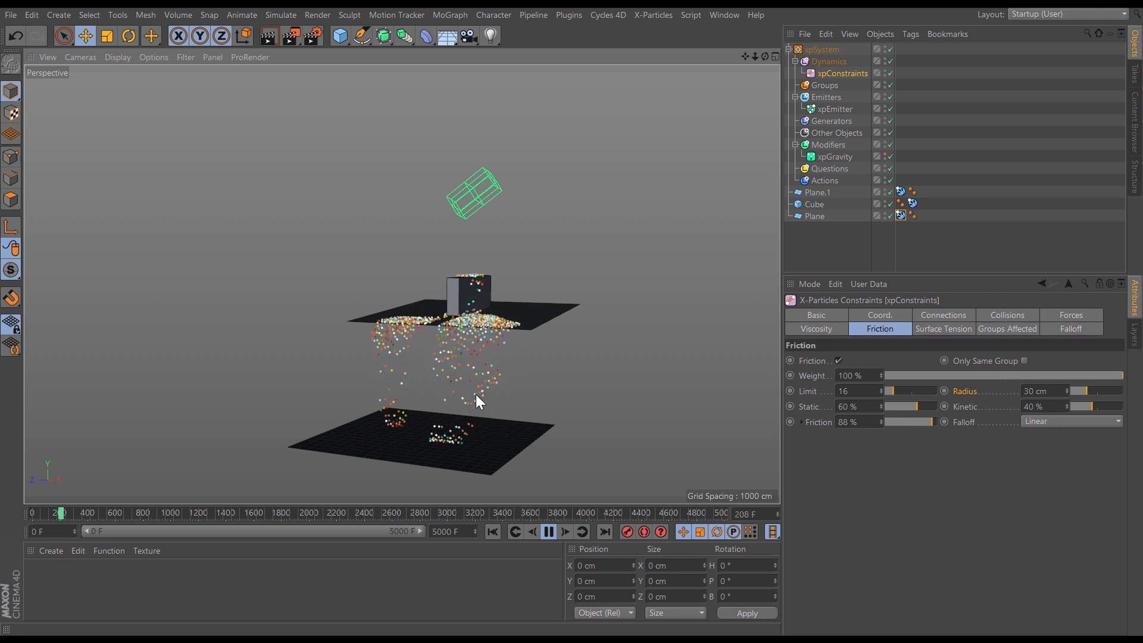
click(548, 531)
alt+drag(495, 440, 462, 391)
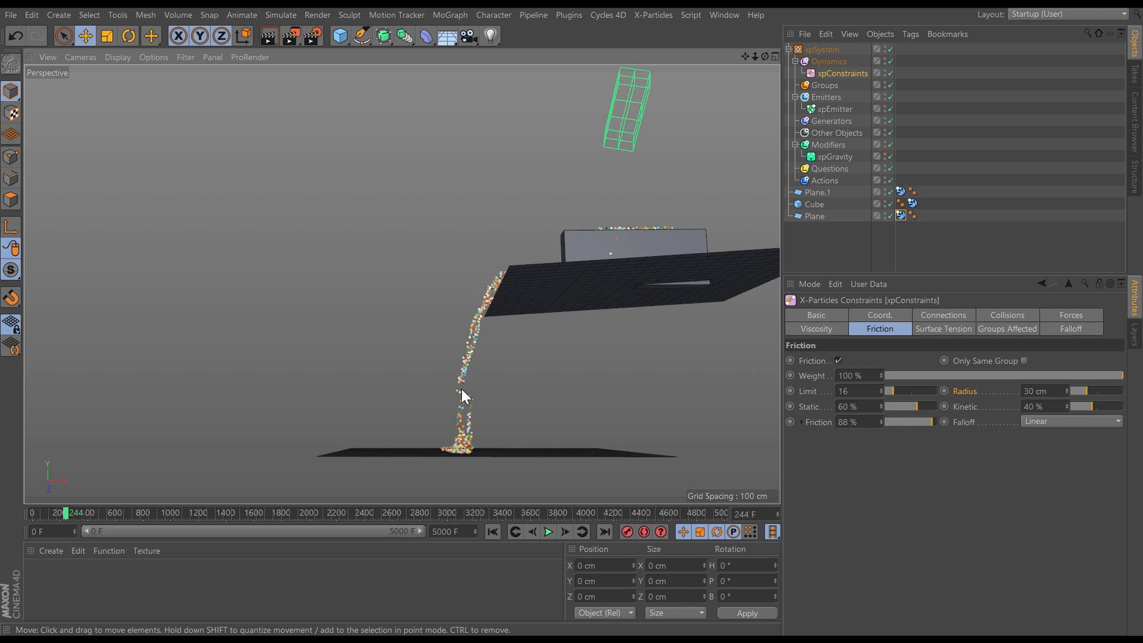
click(546, 531)
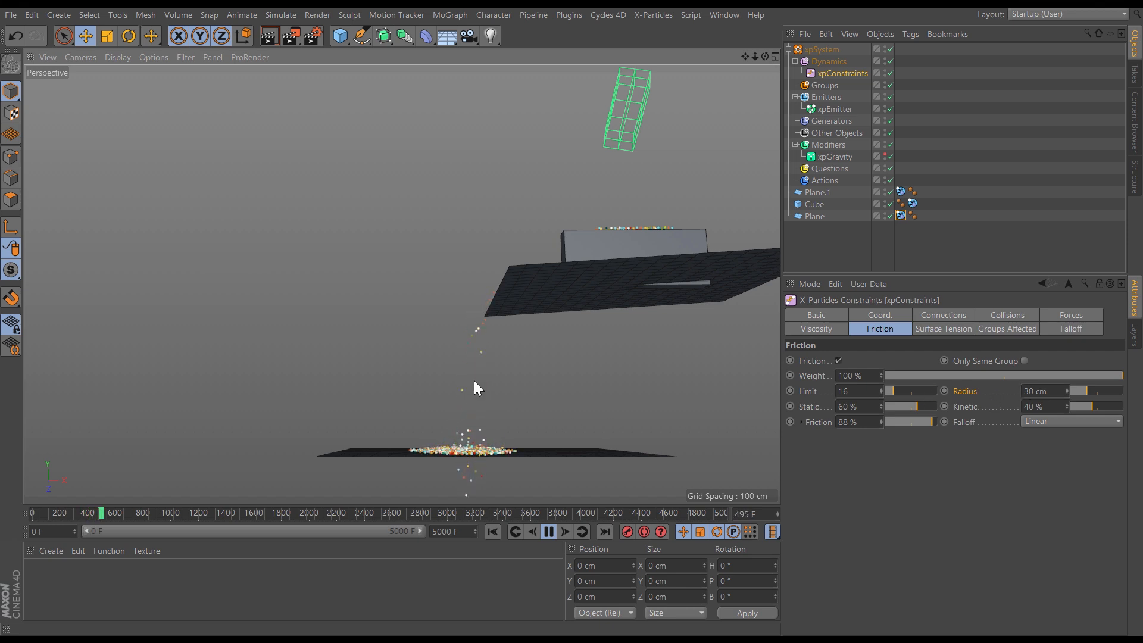
click(496, 530)
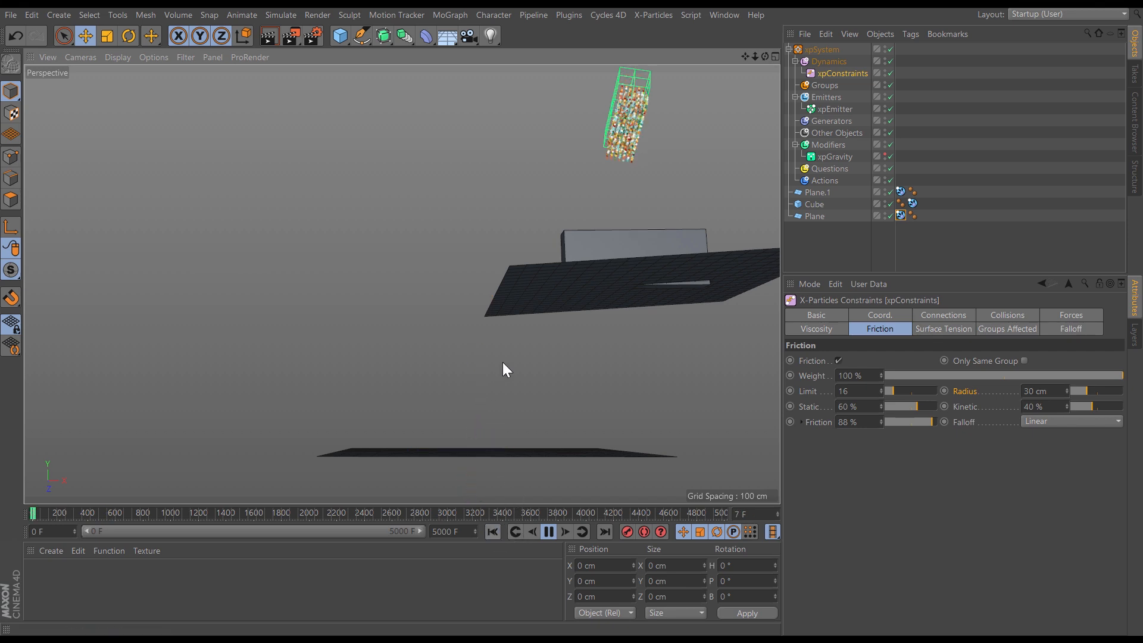
click(549, 531)
Step: Set the friction Radius to 10 cm, replay from the first frame and examine the pouring particles close up
alt+drag(566, 387, 475, 360)
alt+middle_drag(472, 352, 505, 400)
drag(1056, 391, 1008, 409)
text(10)
key(Return)
click(491, 531)
click(548, 531)
alt+drag(486, 405, 441, 399)
scroll(440, 371, up, 5)
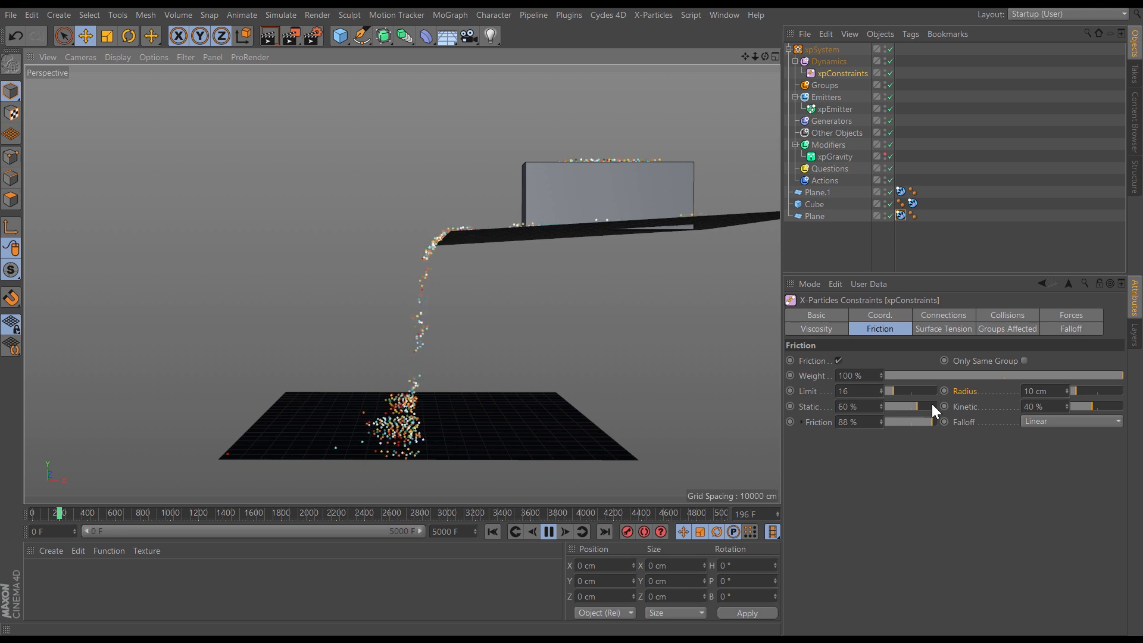
Step: Set the friction Radius back to 30 cm and restart the simulation from the first frame
drag(1049, 392, 988, 413)
text(30)
key(Return)
click(492, 532)
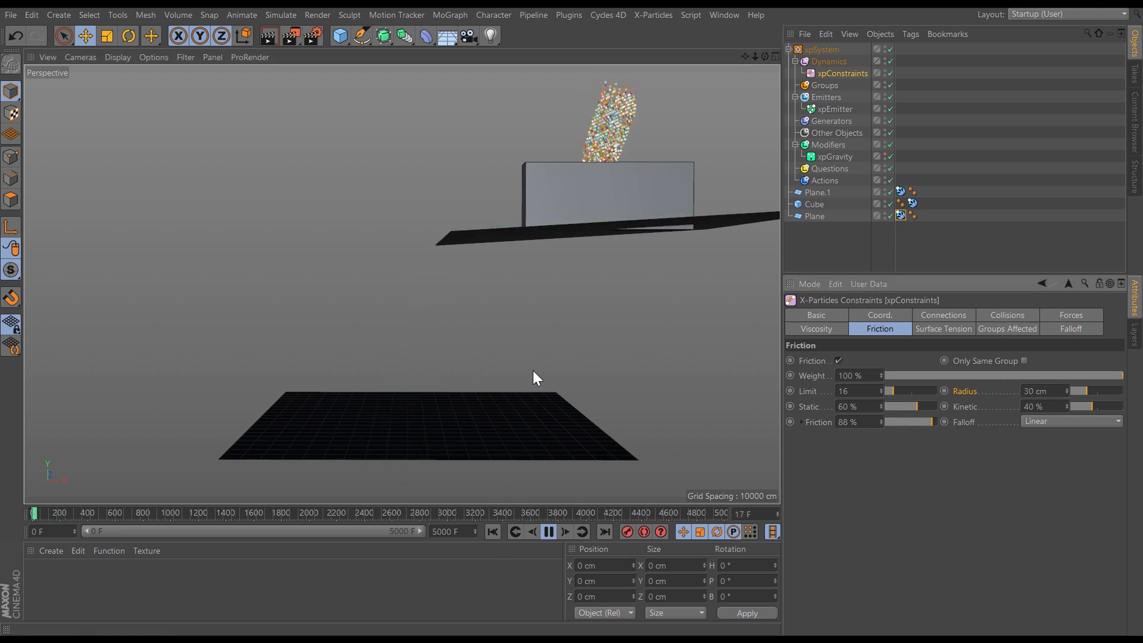
Step: Examine the particles pouring off the upper plane onto the lower one, pause the simulation, and inspect the piles from above
alt+drag(482, 328, 471, 331)
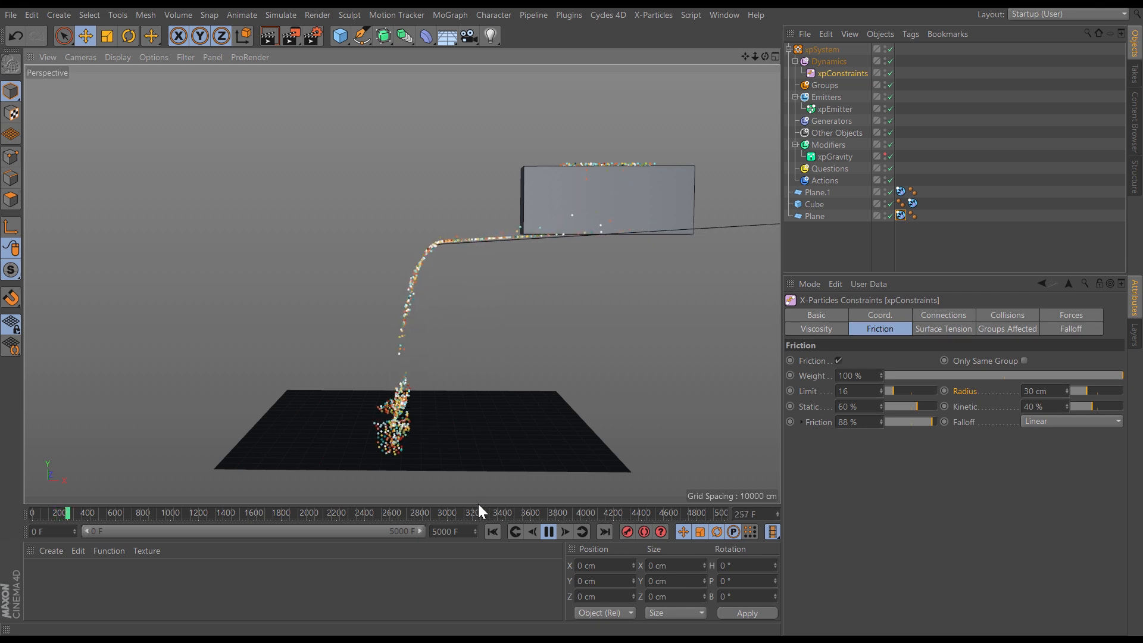
click(546, 529)
alt+drag(420, 361, 455, 455)
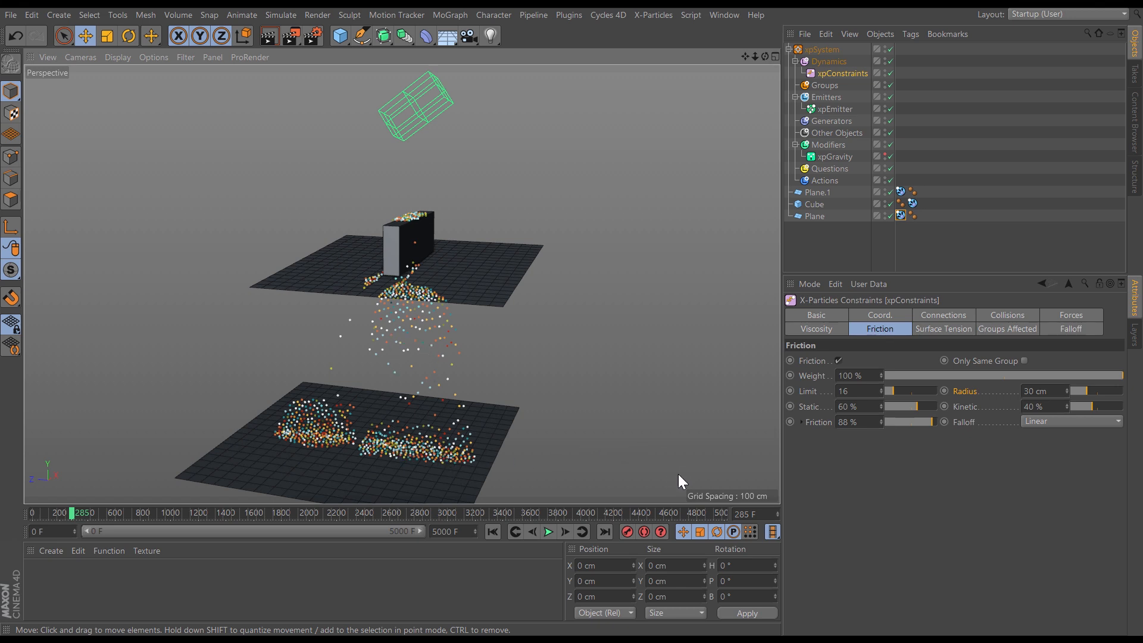
Step: Enable Particle Forces in xpConstraints, with Repulsion at 0 % and Attraction at 5 %
click(1069, 317)
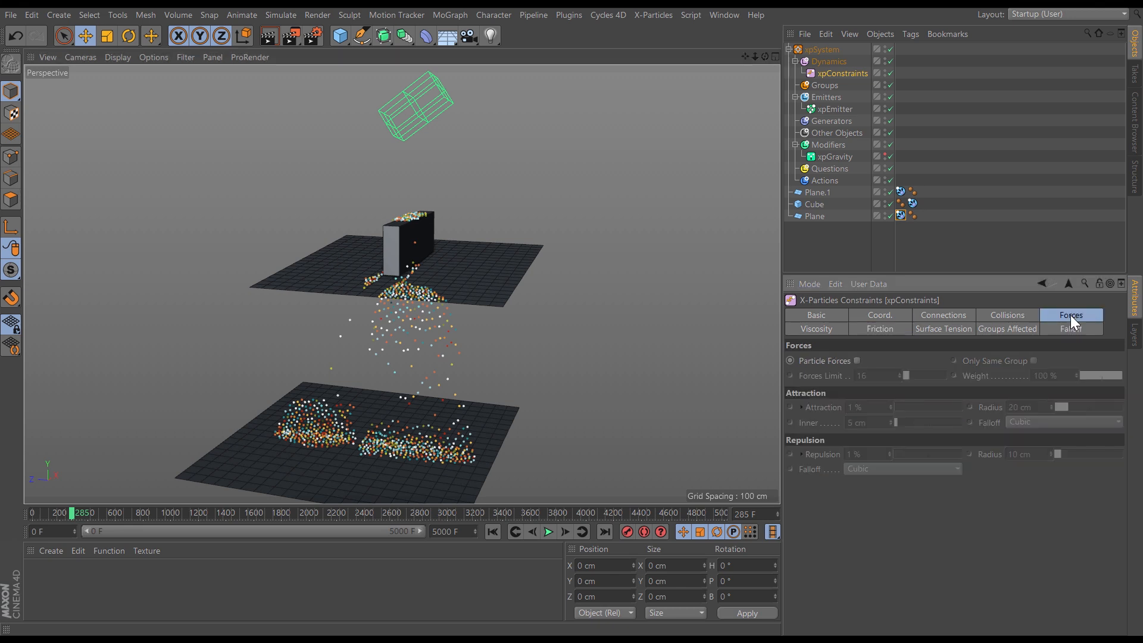
click(857, 360)
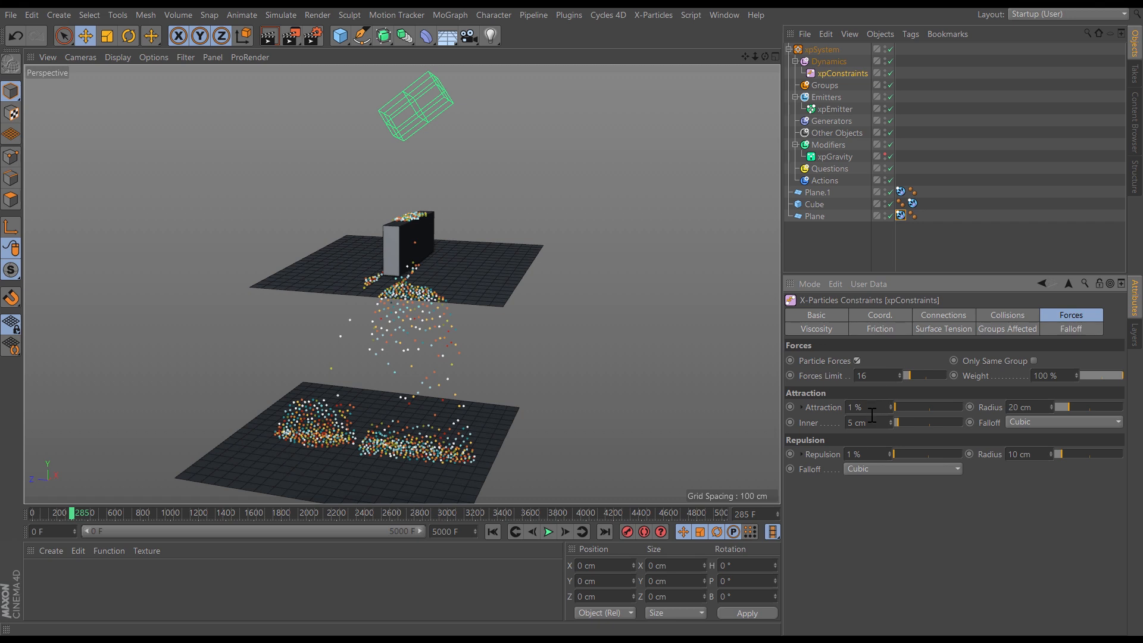
click(866, 452)
key(Return)
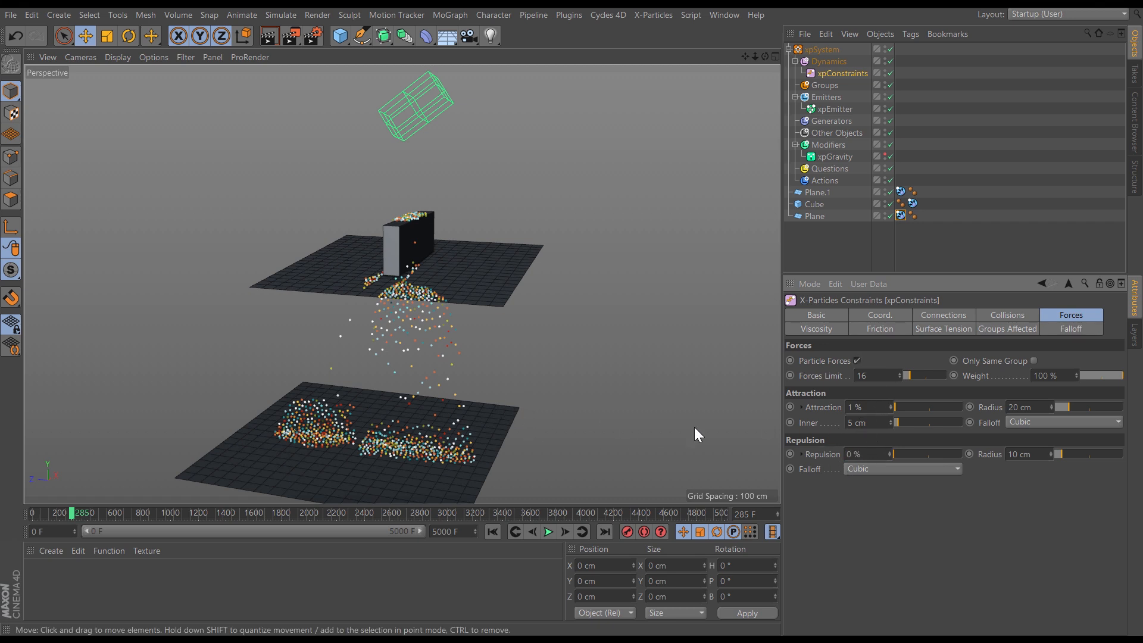
click(857, 407)
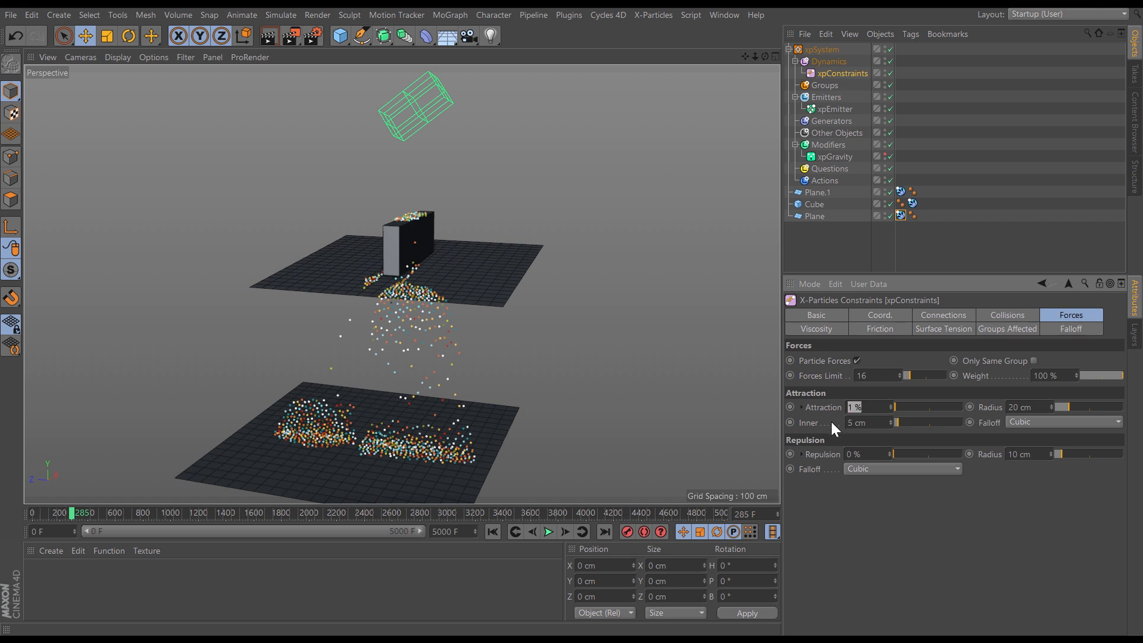
text(5)
key(Return)
Step: Replay the simulation from the first frame and examine from several angles how the attracted particles fall and clump, pausing at the end
alt+drag(450, 344, 471, 450)
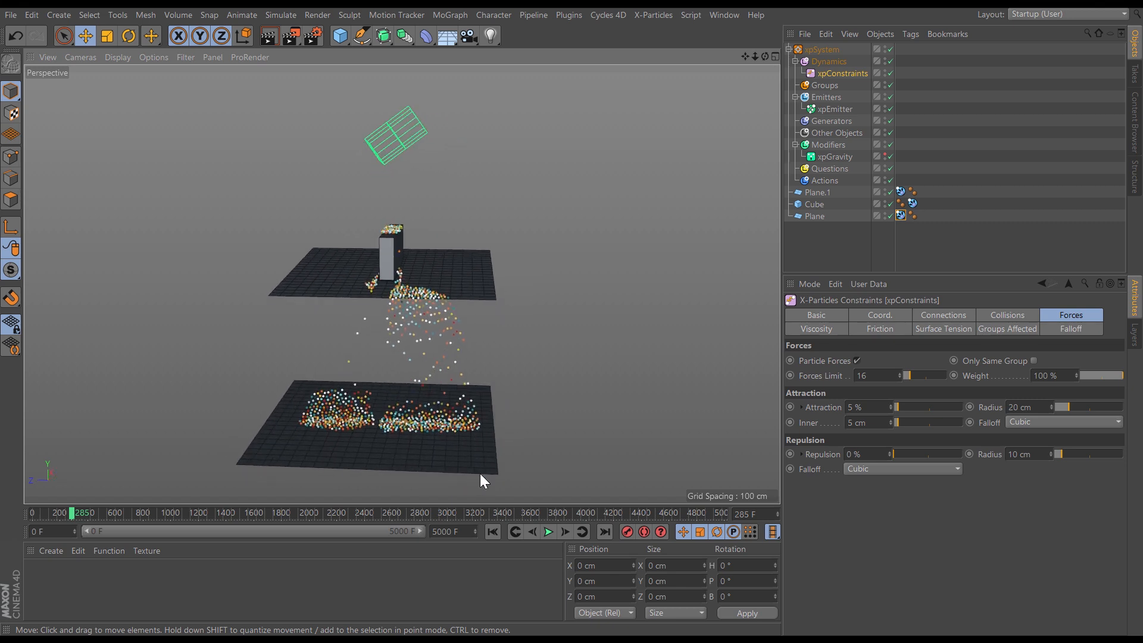
click(495, 531)
click(548, 532)
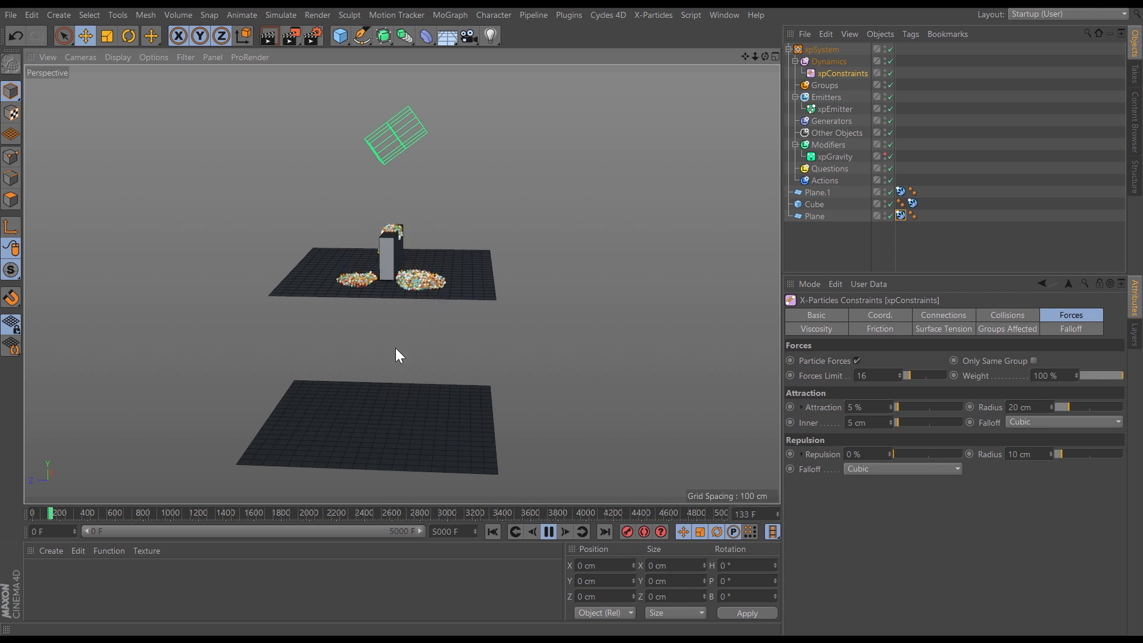
scroll(405, 351, up, 3)
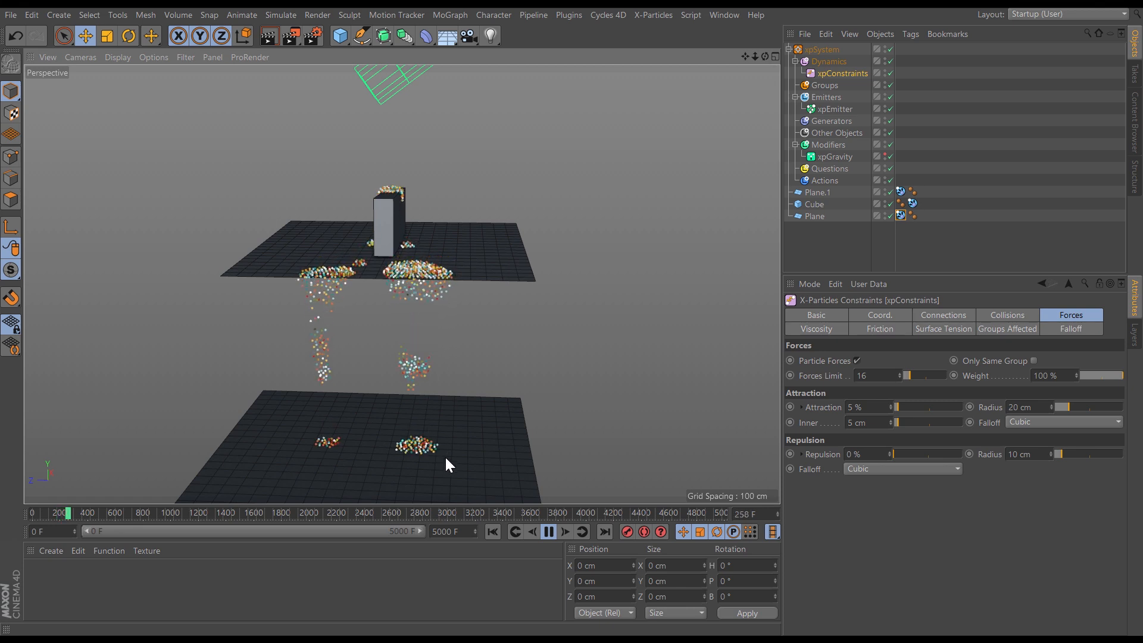
alt+drag(437, 437, 517, 477)
click(493, 530)
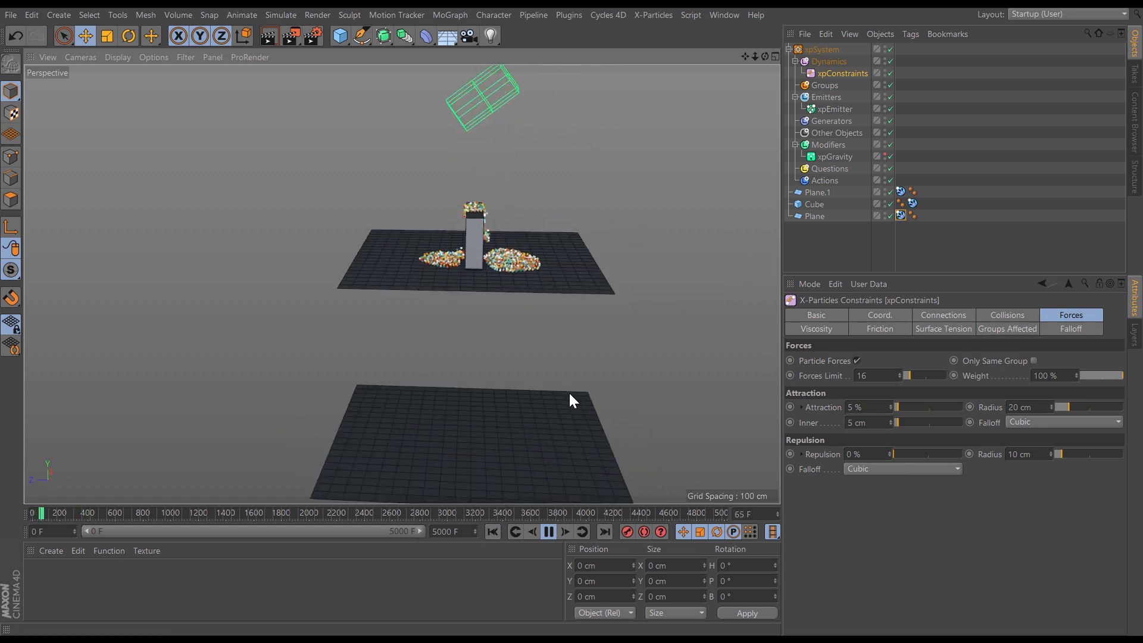
alt+drag(530, 394, 480, 407)
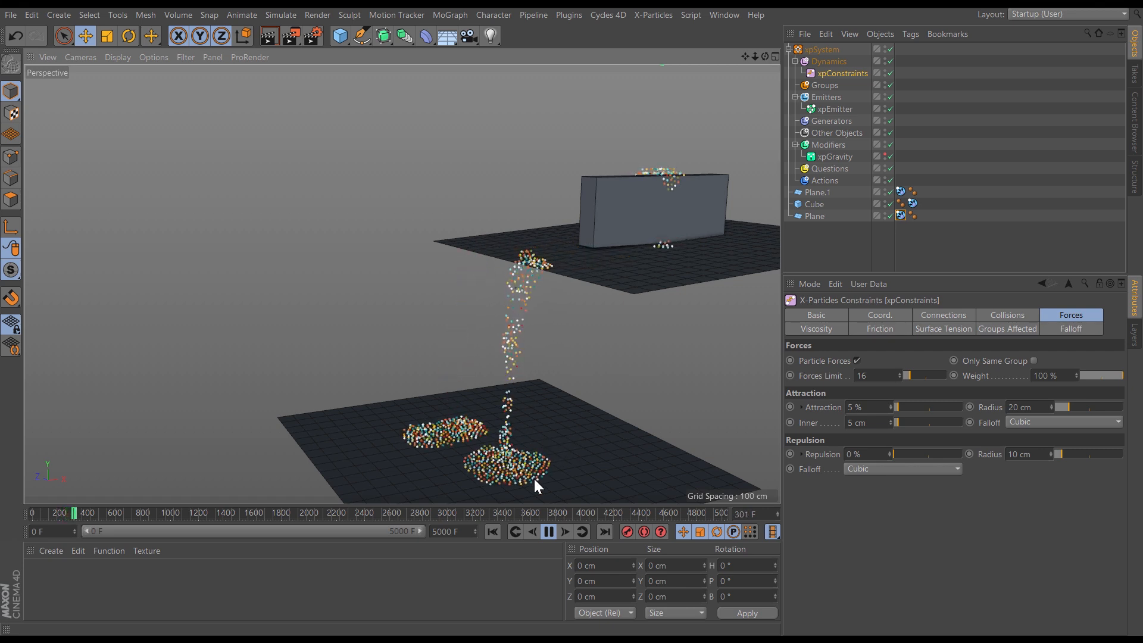
click(549, 531)
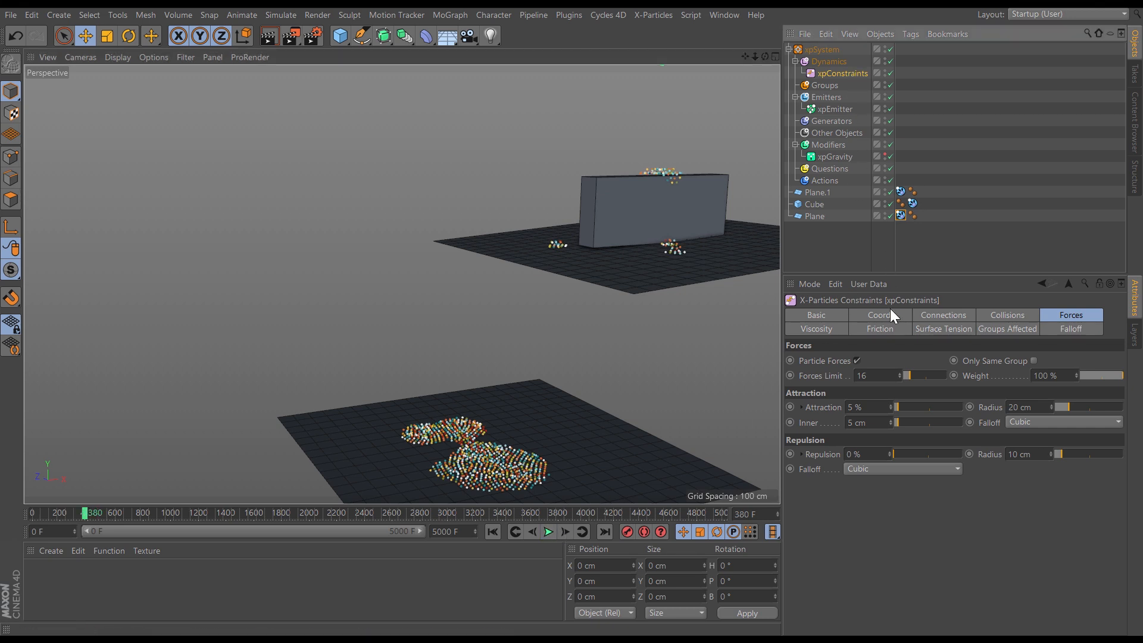
Step: Set the friction Limit of xpConstraints to 40
click(880, 331)
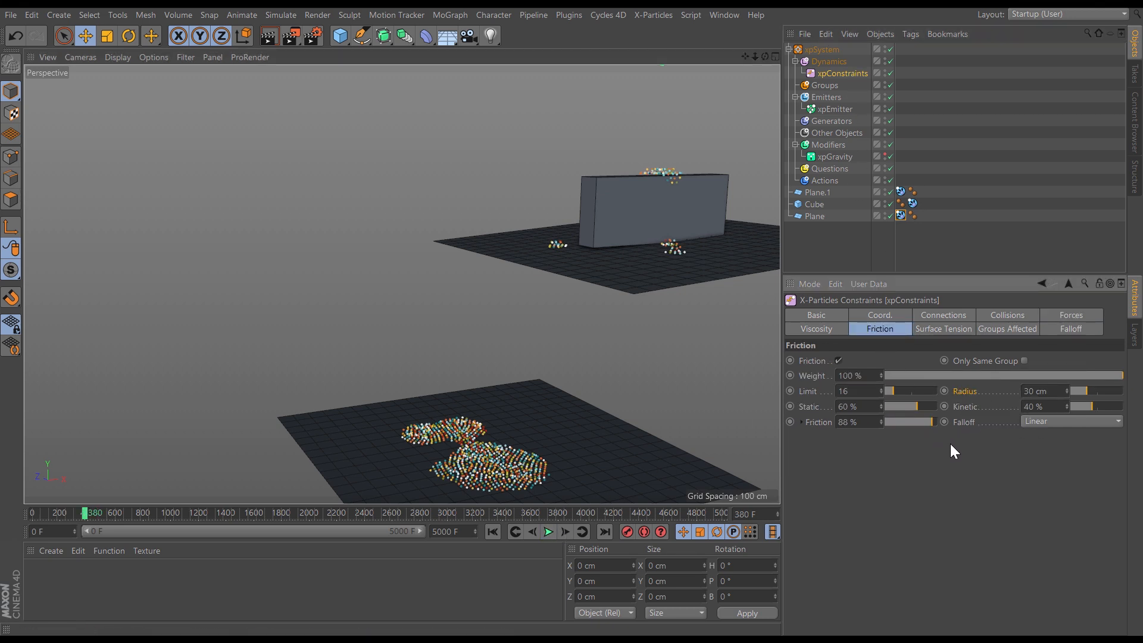
click(866, 391)
text(40)
key(Return)
Step: Replay the simulation from the first frame, examine the piles forming on the lower plane, and pause playback
click(500, 531)
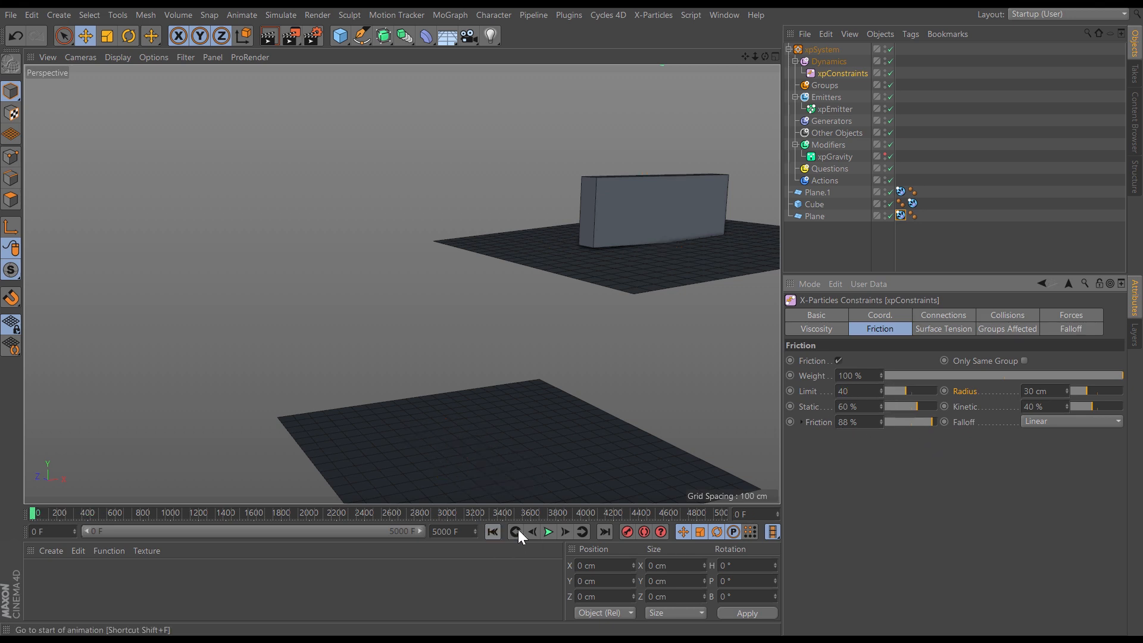
click(549, 532)
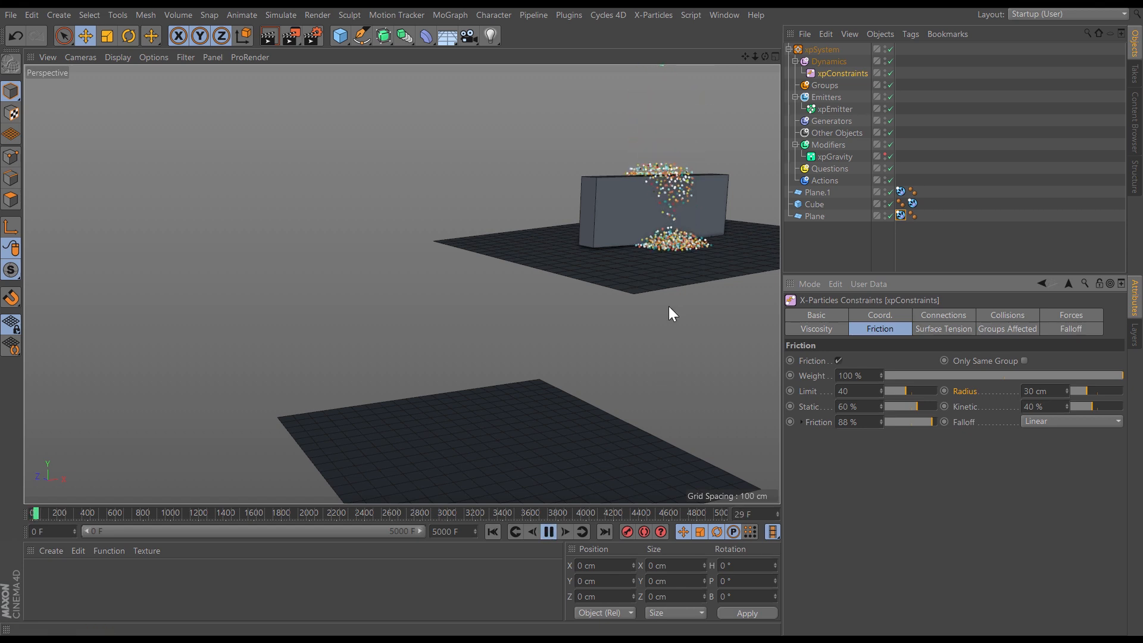
alt+drag(615, 313, 642, 385)
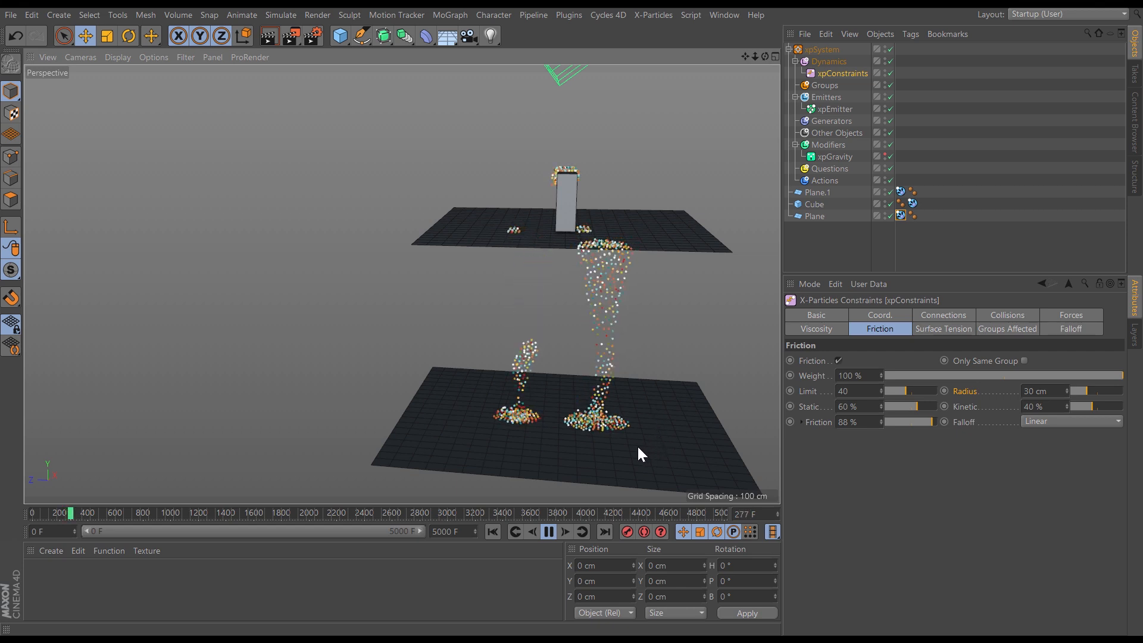
alt+drag(611, 432, 631, 473)
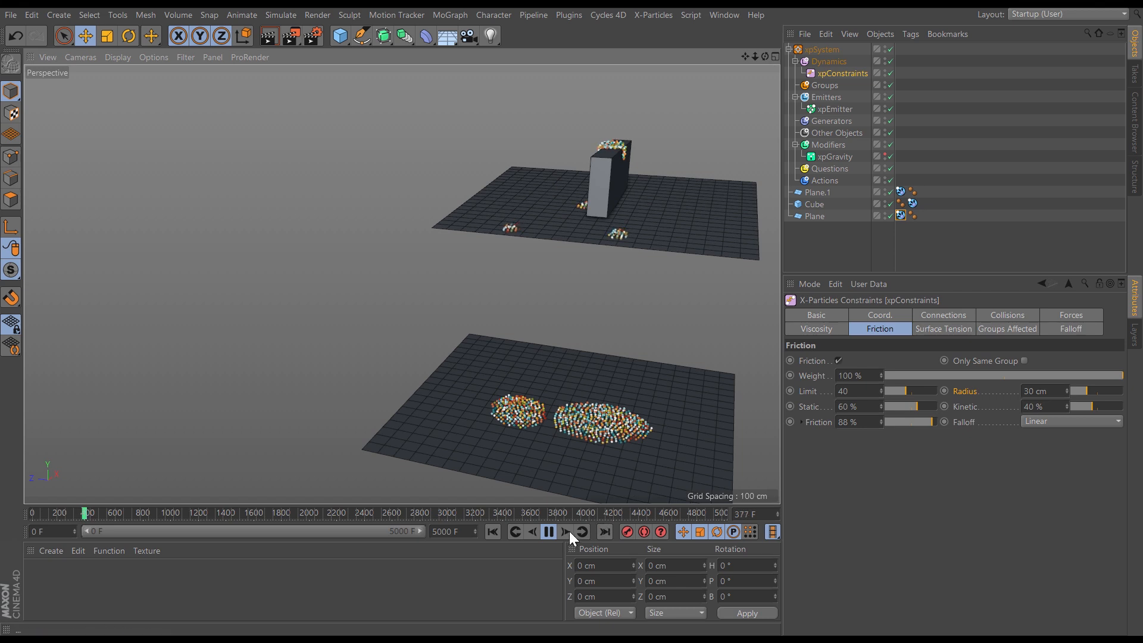
click(548, 531)
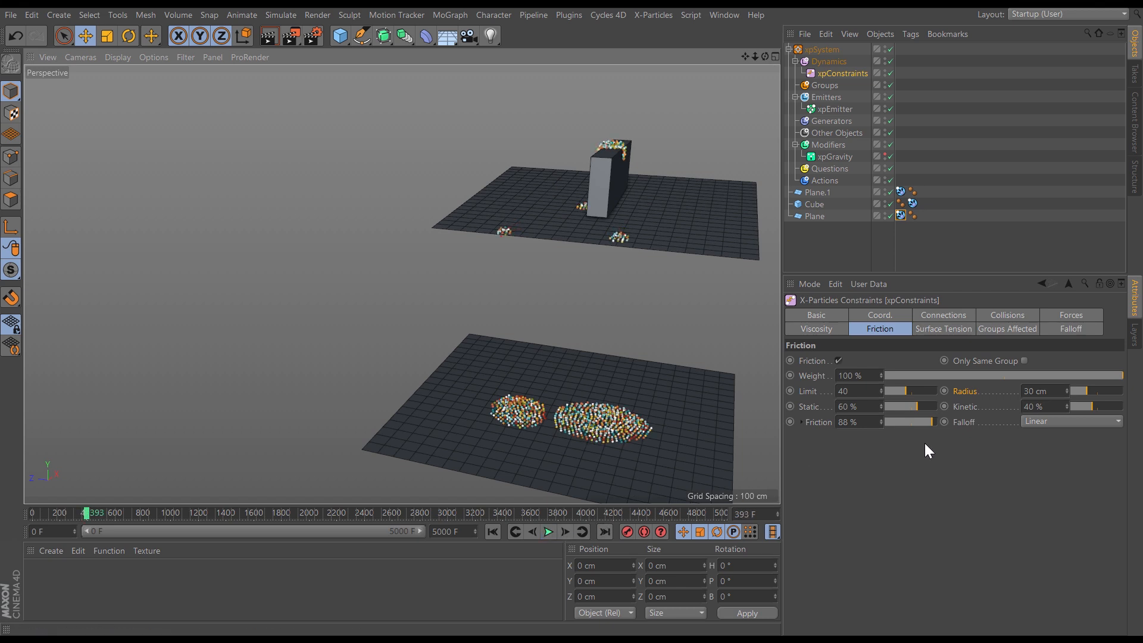
Step: Try an Attraction of 2 % in the particle forces
click(1065, 316)
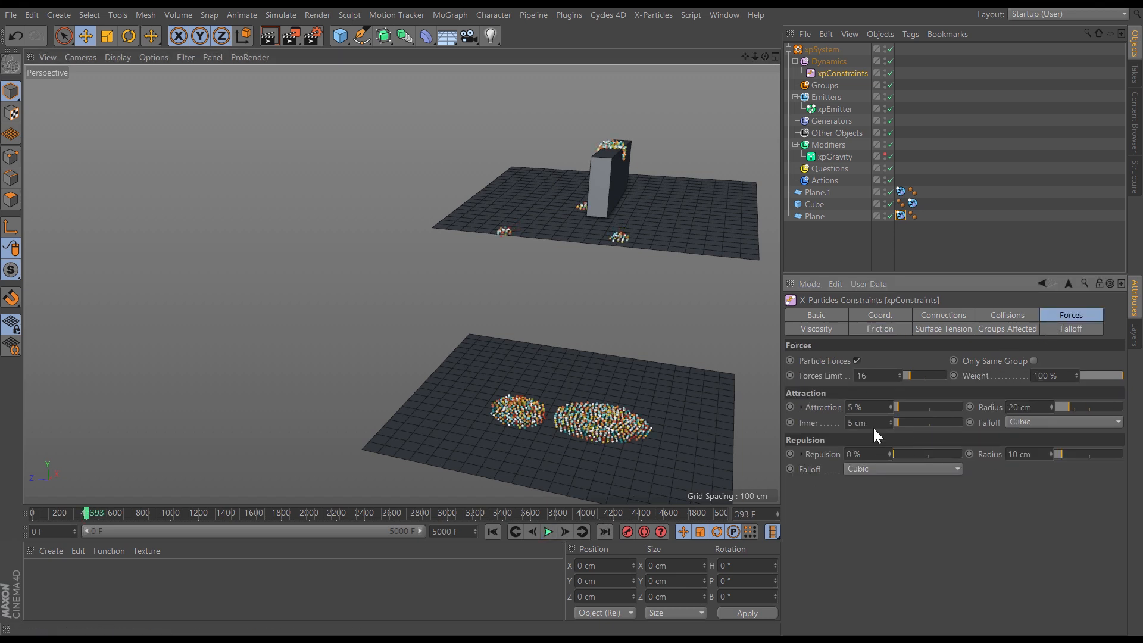
click(870, 407)
text(2)
key(Return)
Step: Run the simulation from the first frame, examine the falling stream from a low side view and from above, and restart it
click(492, 531)
click(549, 531)
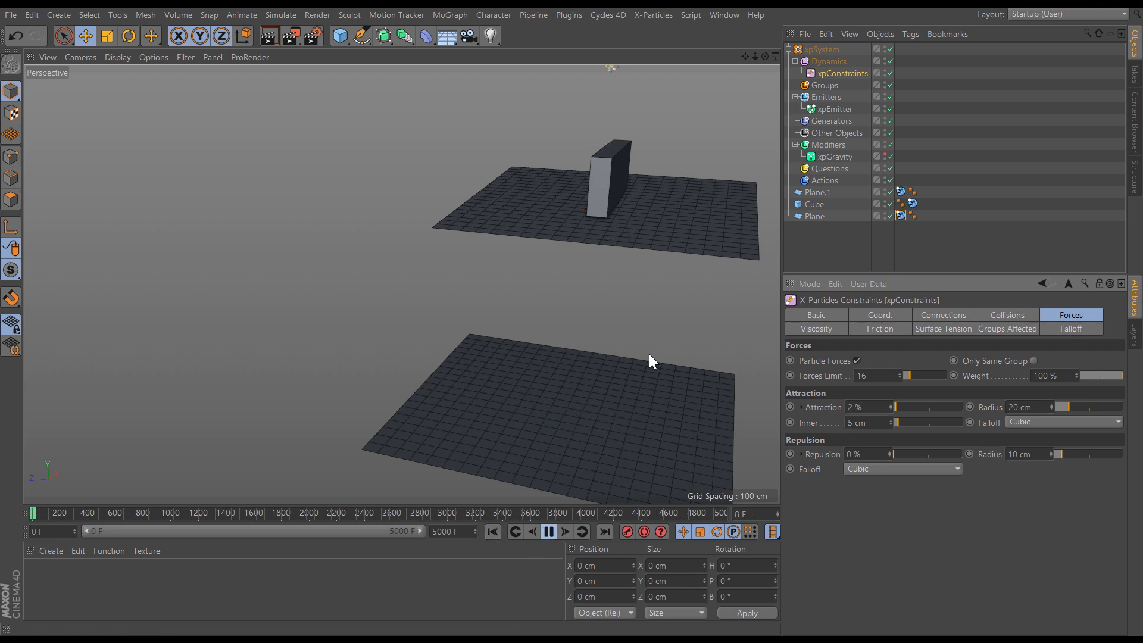
alt+drag(630, 346, 680, 187)
alt+drag(500, 370, 483, 352)
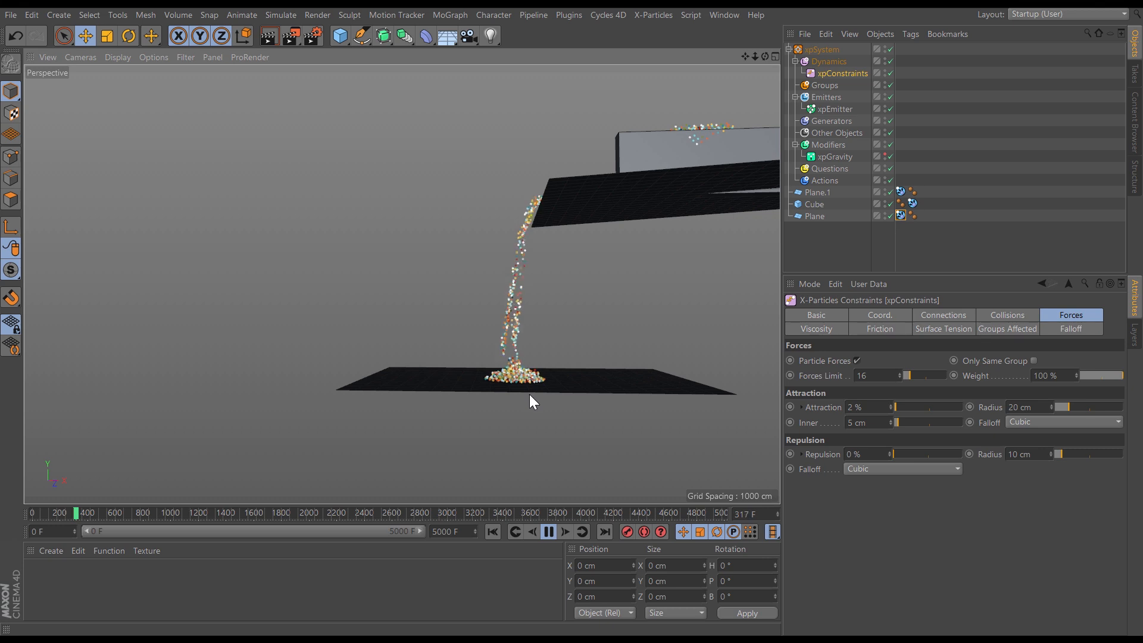
alt+drag(513, 376, 484, 401)
scroll(485, 401, down, 2)
click(492, 529)
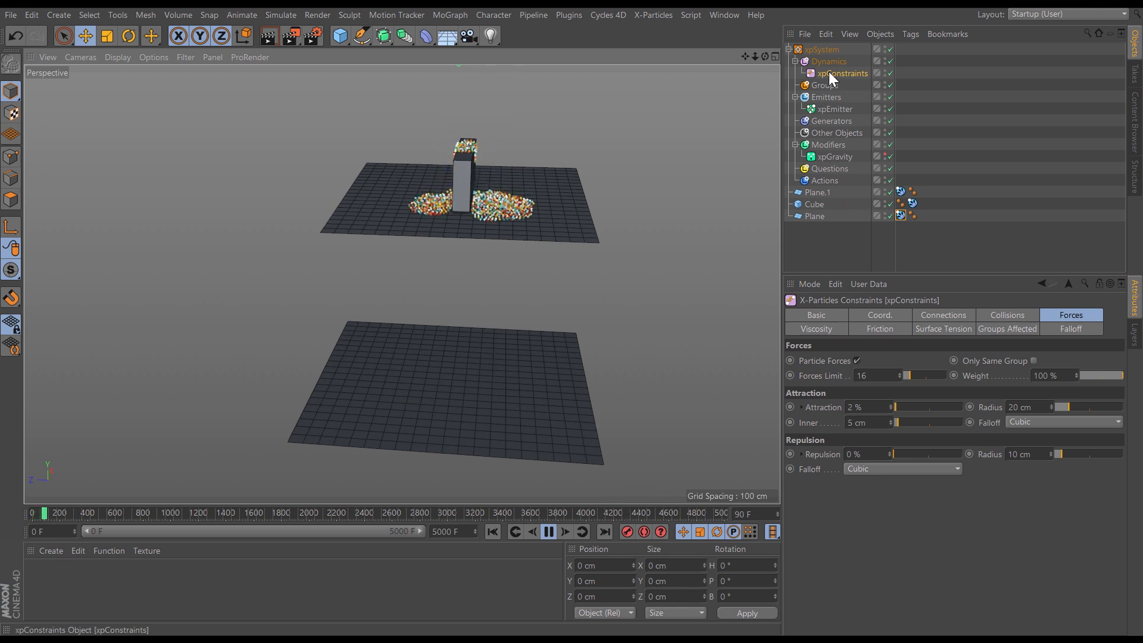
Step: Lower the Friction strength of xpConstraints to 21 % and restart the simulation from the first frame
click(873, 327)
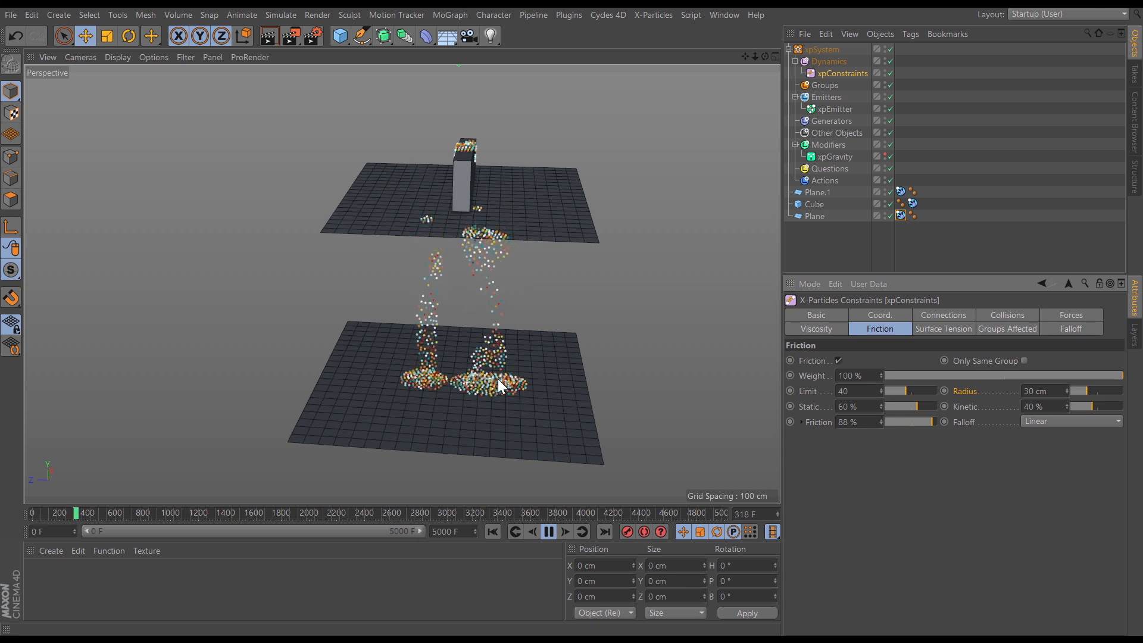
drag(917, 423, 895, 422)
click(492, 531)
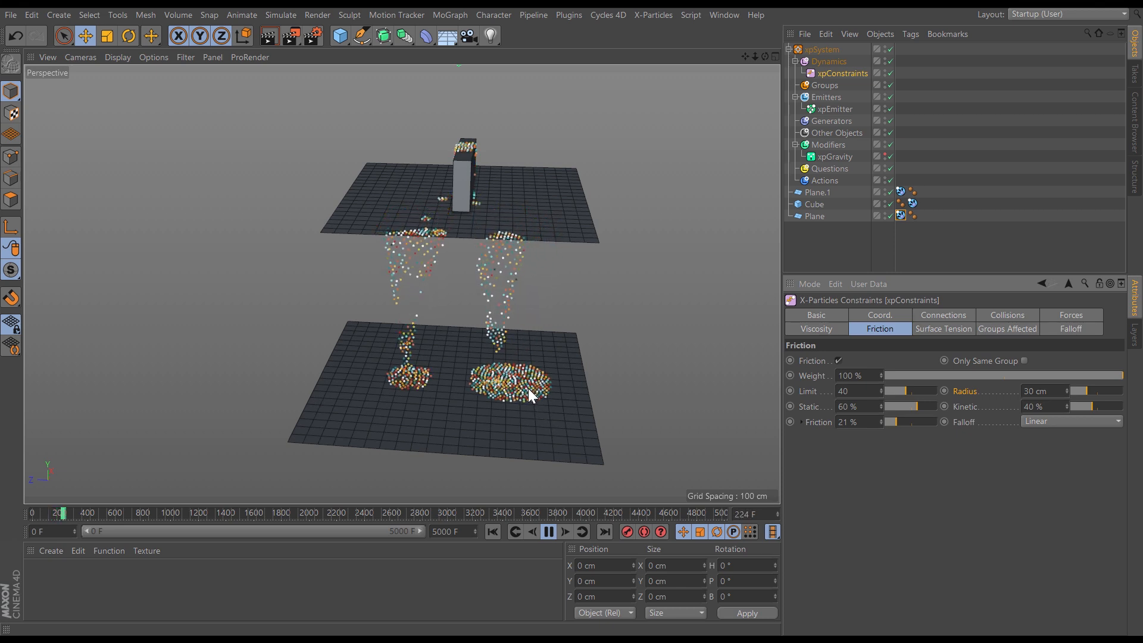
Step: Set the Attraction in the particle forces to 0.5 % and restart the simulation from the first frame
click(1053, 315)
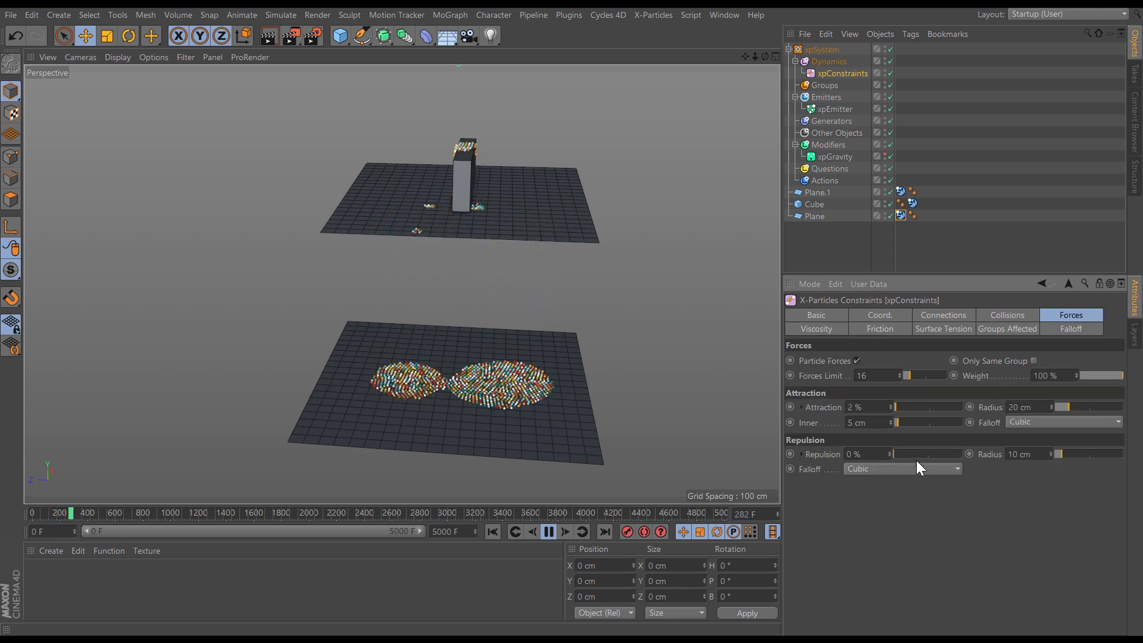
click(872, 409)
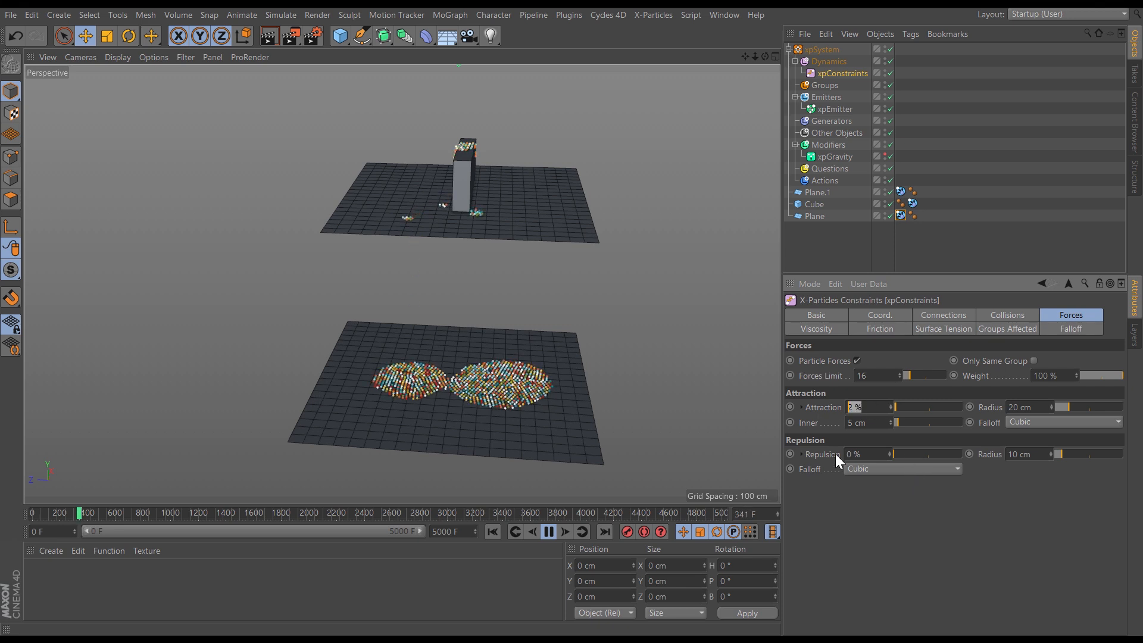
text(0.5)
key(Return)
click(496, 532)
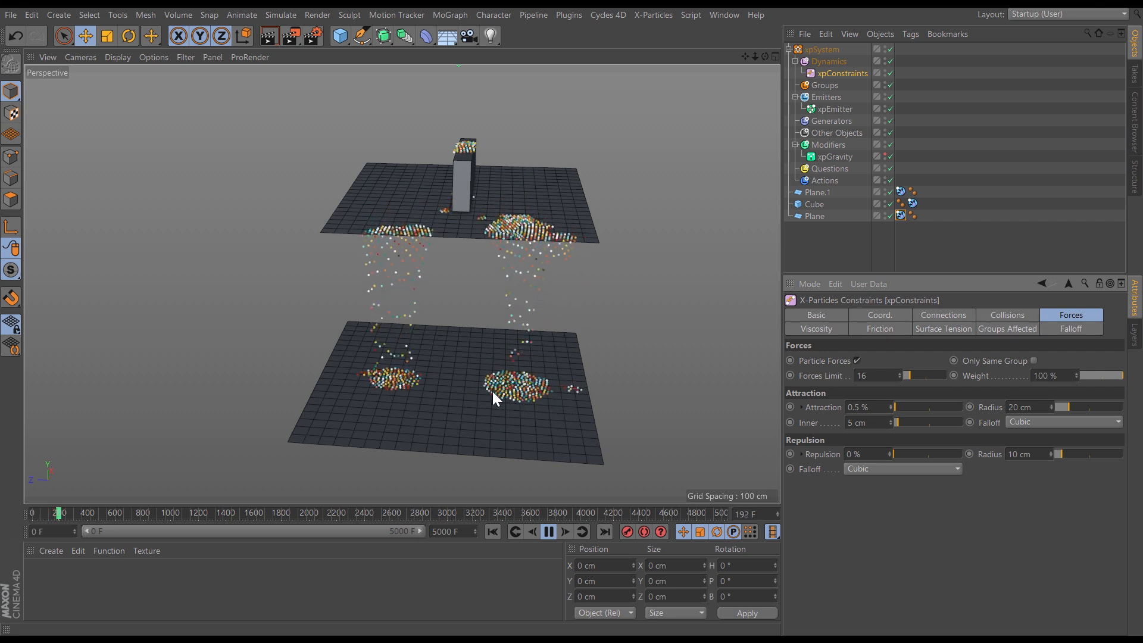
Step: Examine the settled piles on the lower plane from several angles, check the friction settings, and pause the simulation
alt+drag(531, 390, 437, 368)
alt+drag(528, 385, 508, 416)
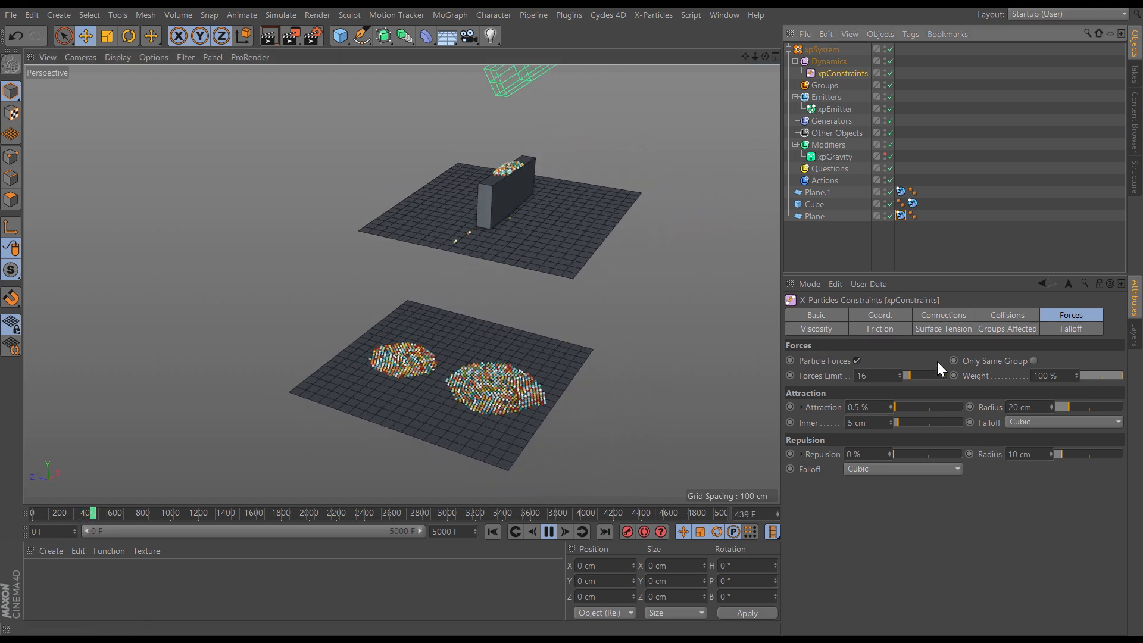
click(887, 331)
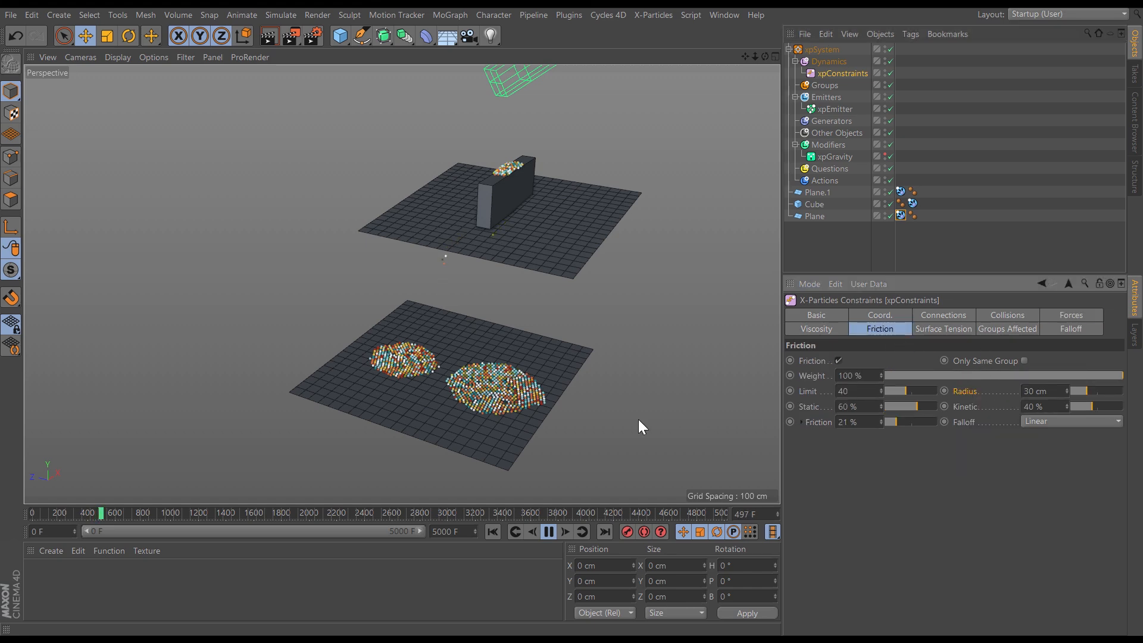
alt+drag(494, 378, 484, 407)
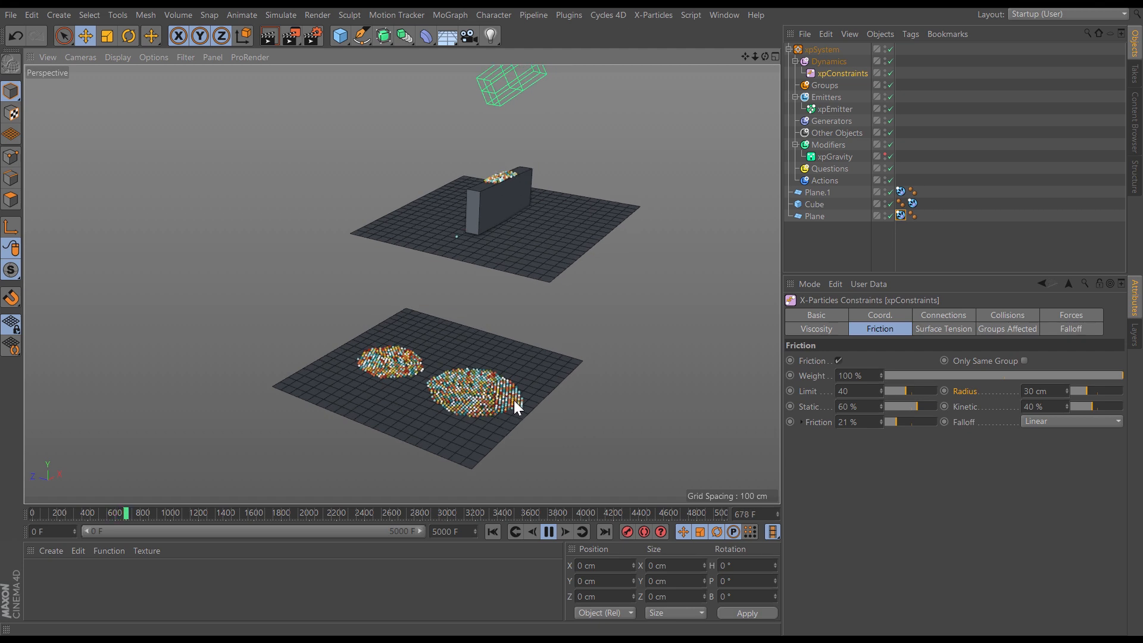
click(549, 531)
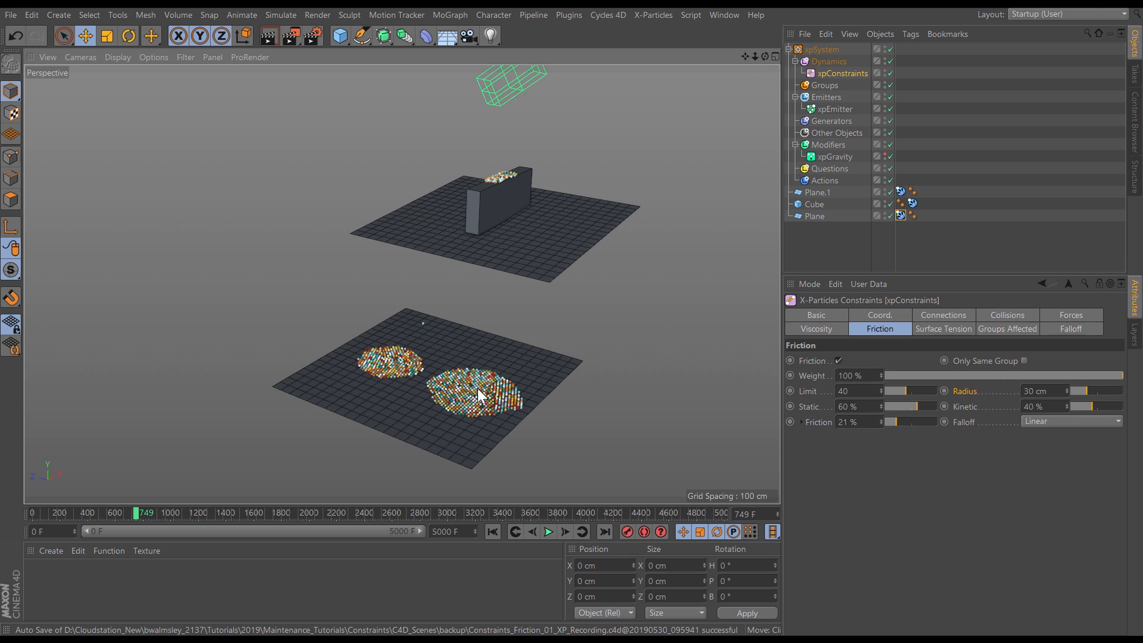
alt+drag(482, 403, 467, 400)
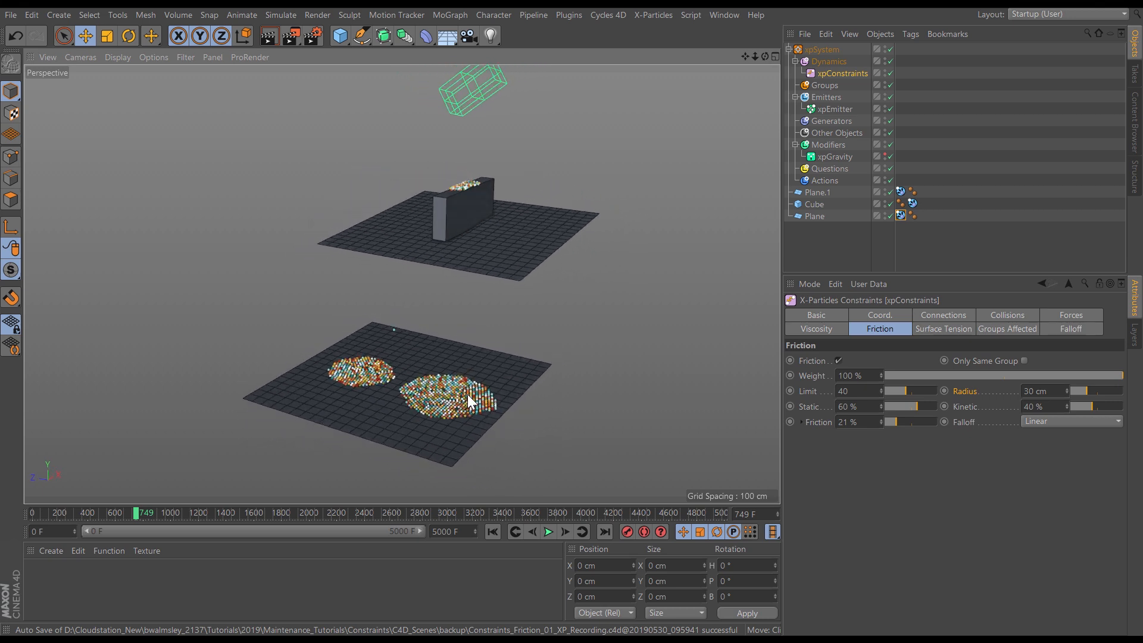
alt+drag(466, 356, 450, 402)
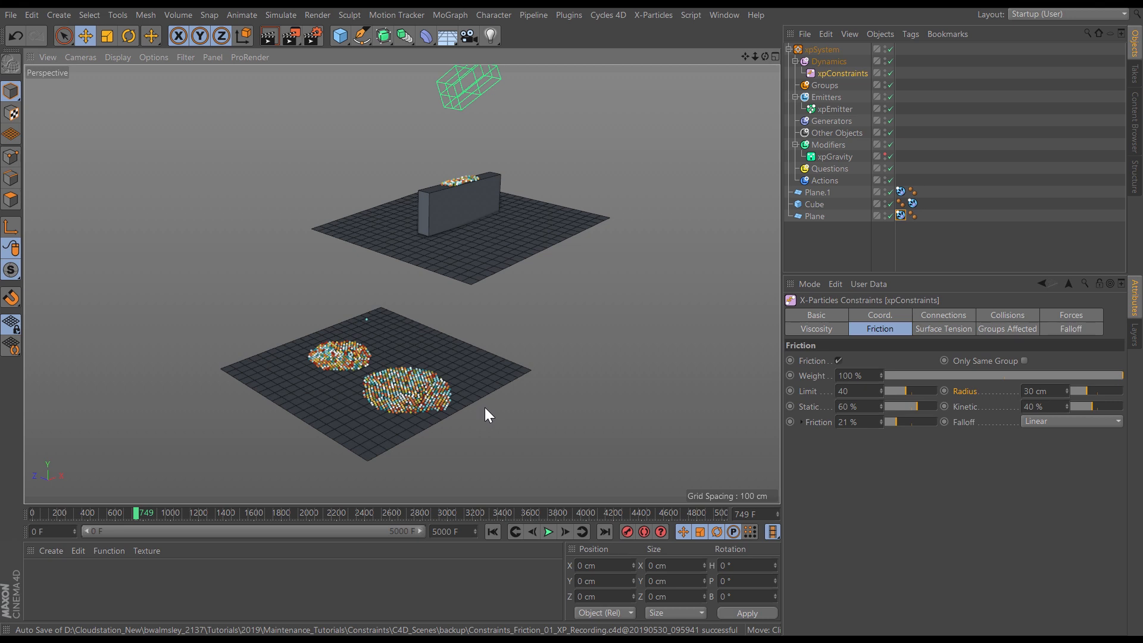
Step: Switch to the open scene containing xpTurbulence and xpCover, and move the Null away from the blue particle cluster
click(723, 16)
click(729, 398)
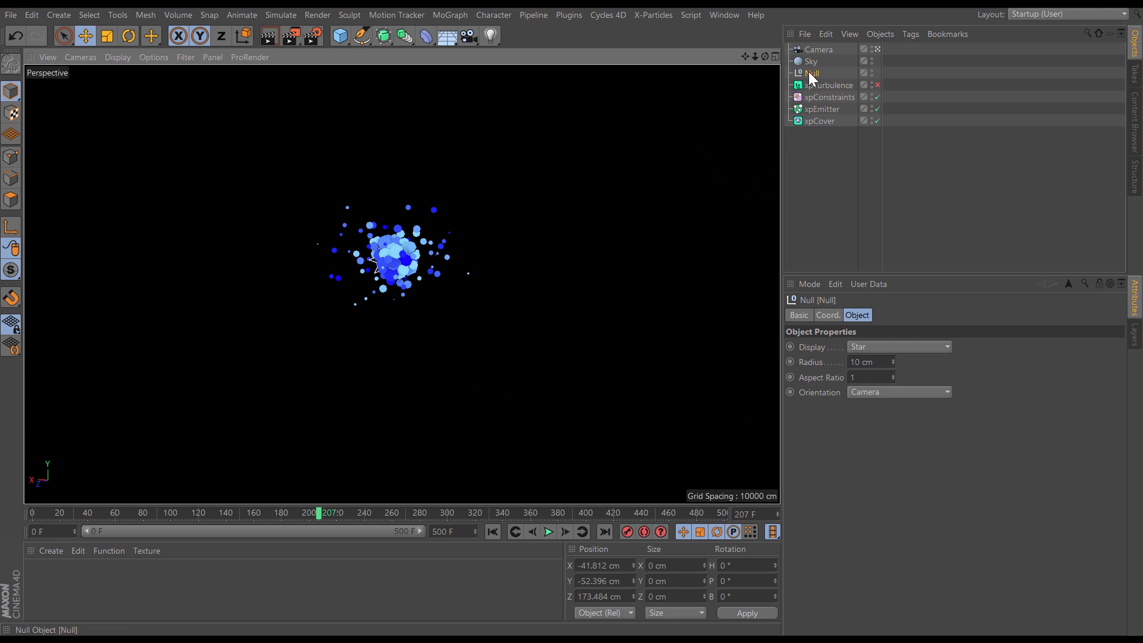
drag(453, 253, 605, 244)
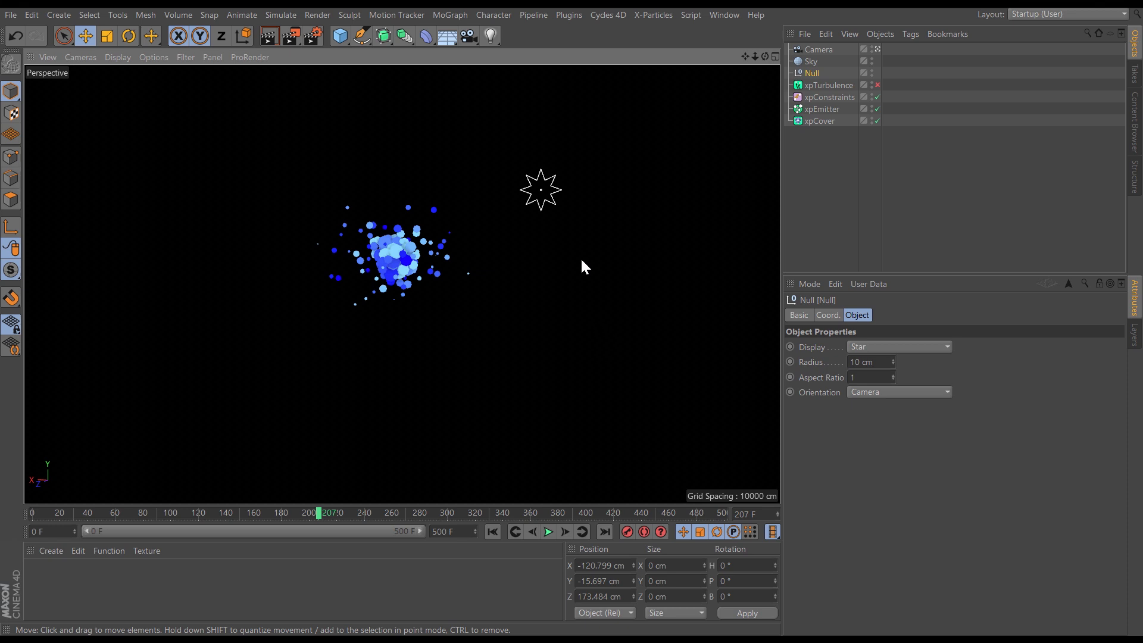
Step: Open the particle forces settings of xpConstraints and restart the simulation from the first frame
click(827, 98)
click(1058, 319)
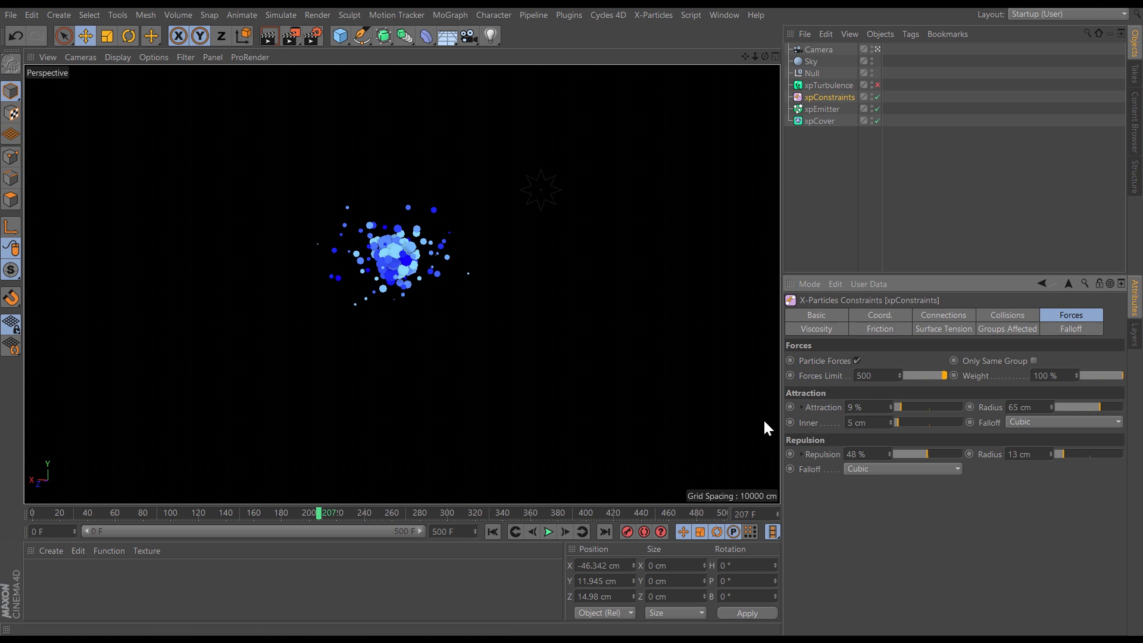
click(492, 531)
click(549, 532)
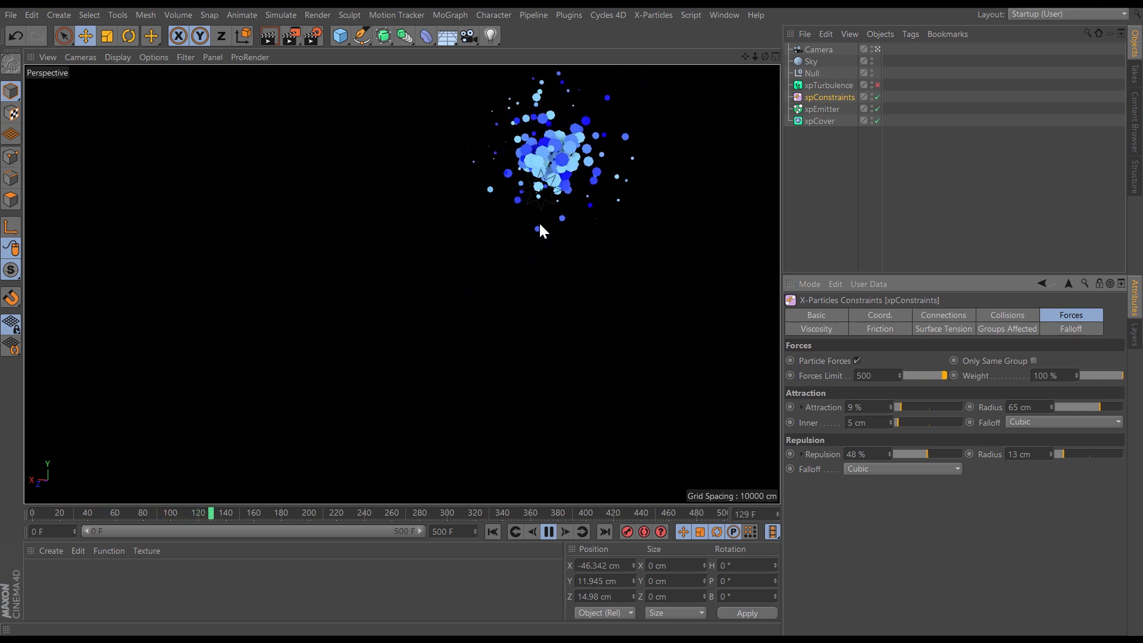
Step: Move the Null back and forth during playback, leaving it at about X -51 cm, Y -54 cm
click(812, 73)
drag(480, 289, 194, 309)
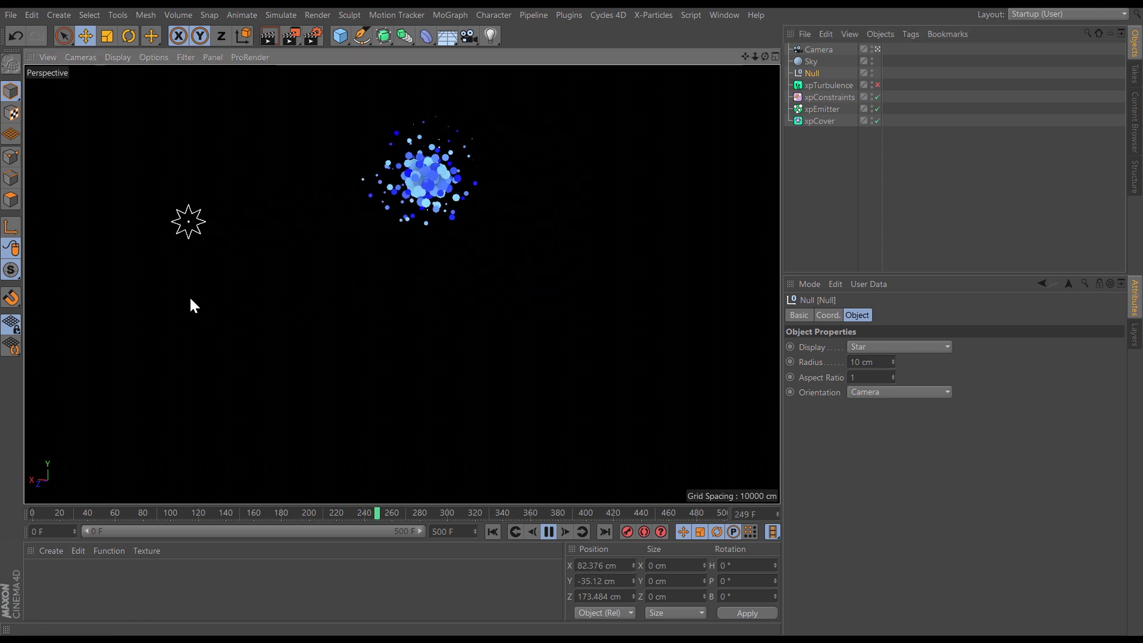
drag(381, 292, 576, 353)
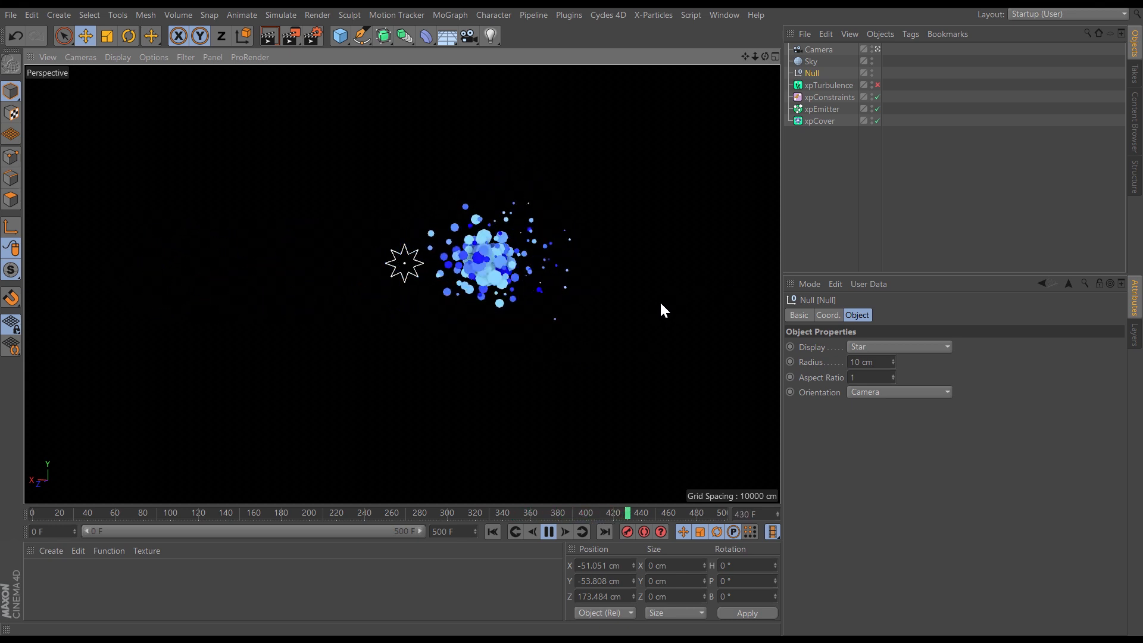
Step: Enable the xpTurbulence modifier and keep xpConstraints active while the simulation plays
click(835, 84)
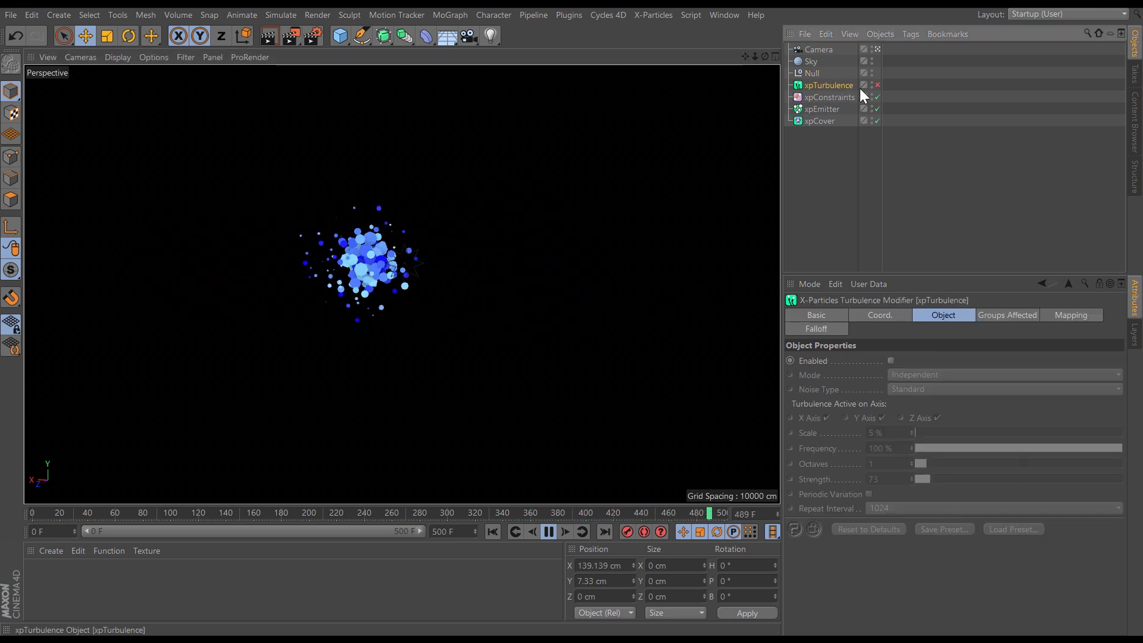
click(877, 85)
click(877, 97)
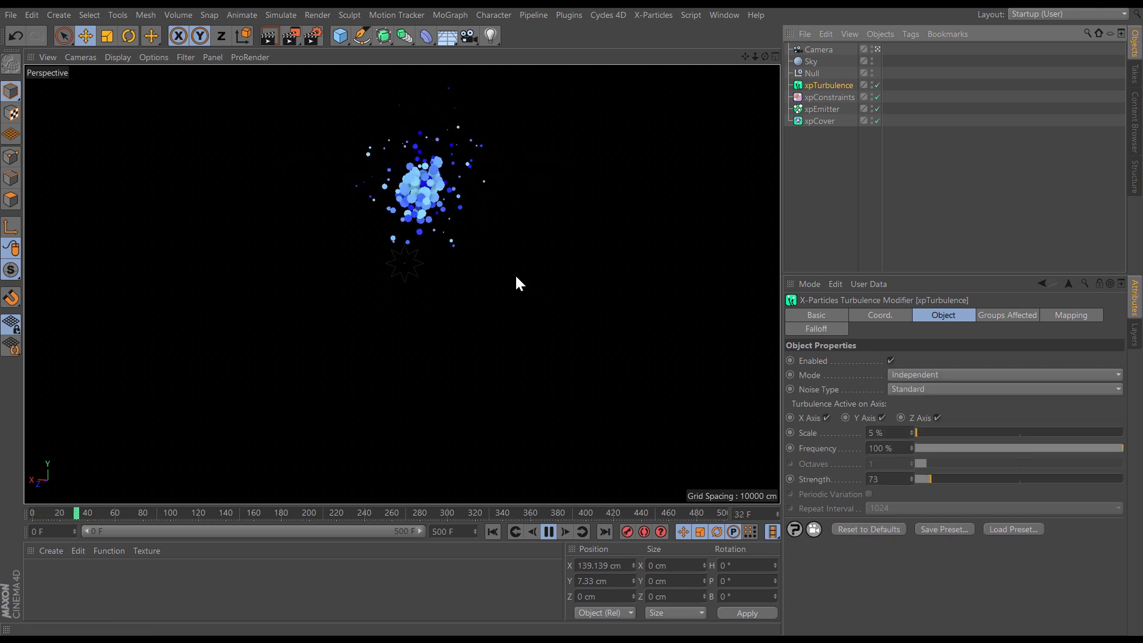
Step: Move the Null to about X -115 cm and back to about X -32 cm, Y -48 cm to test the turbulent cluster
click(807, 76)
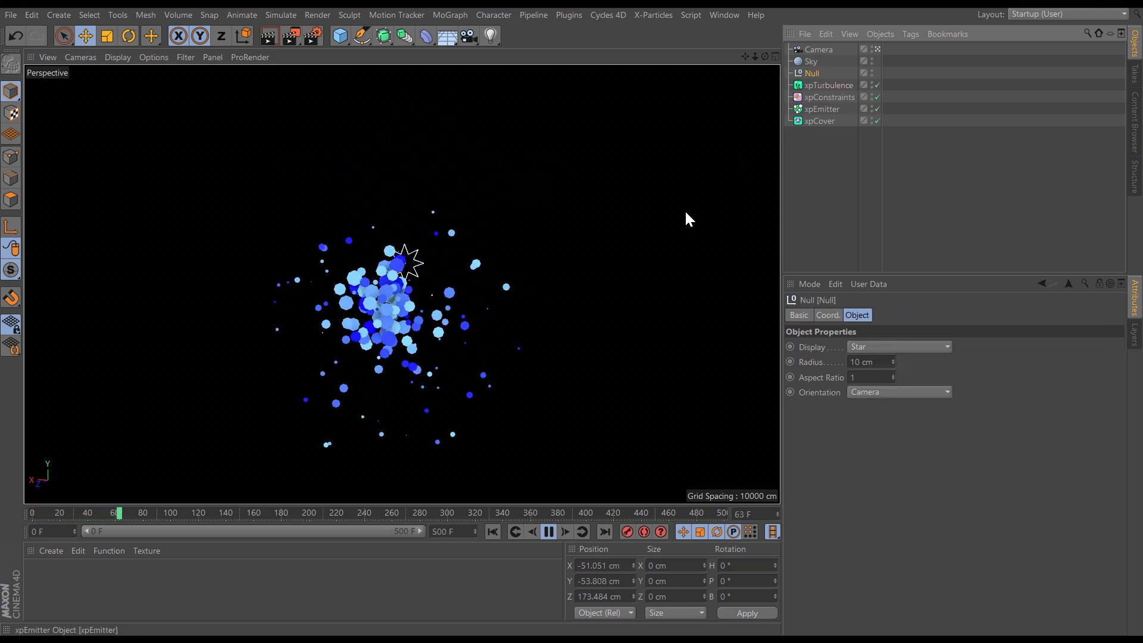
click(833, 85)
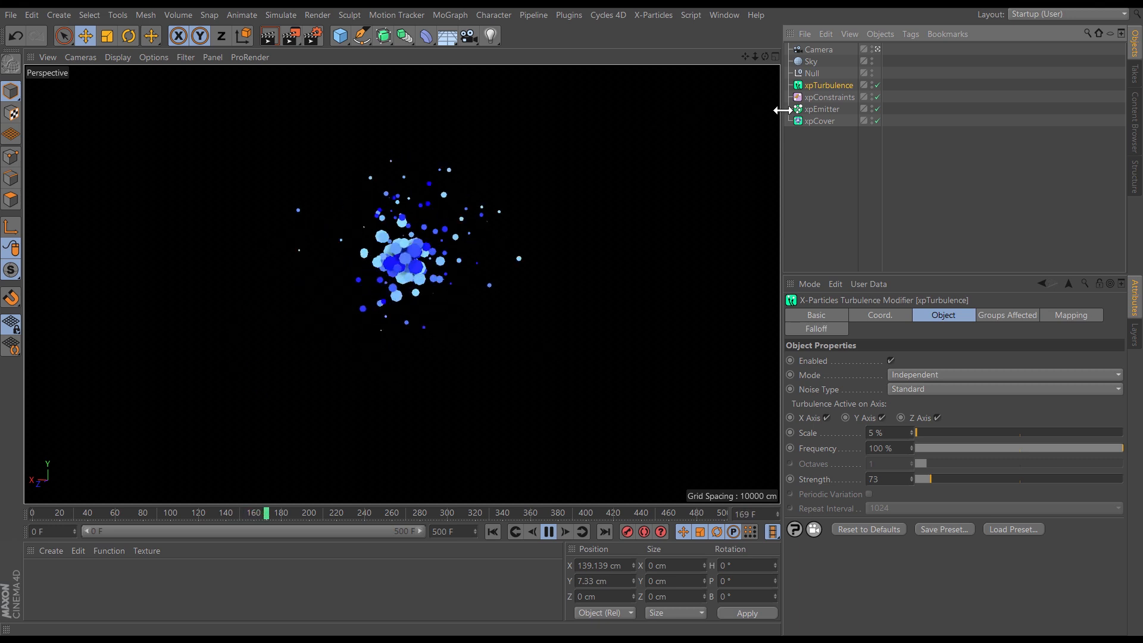
click(825, 98)
click(810, 73)
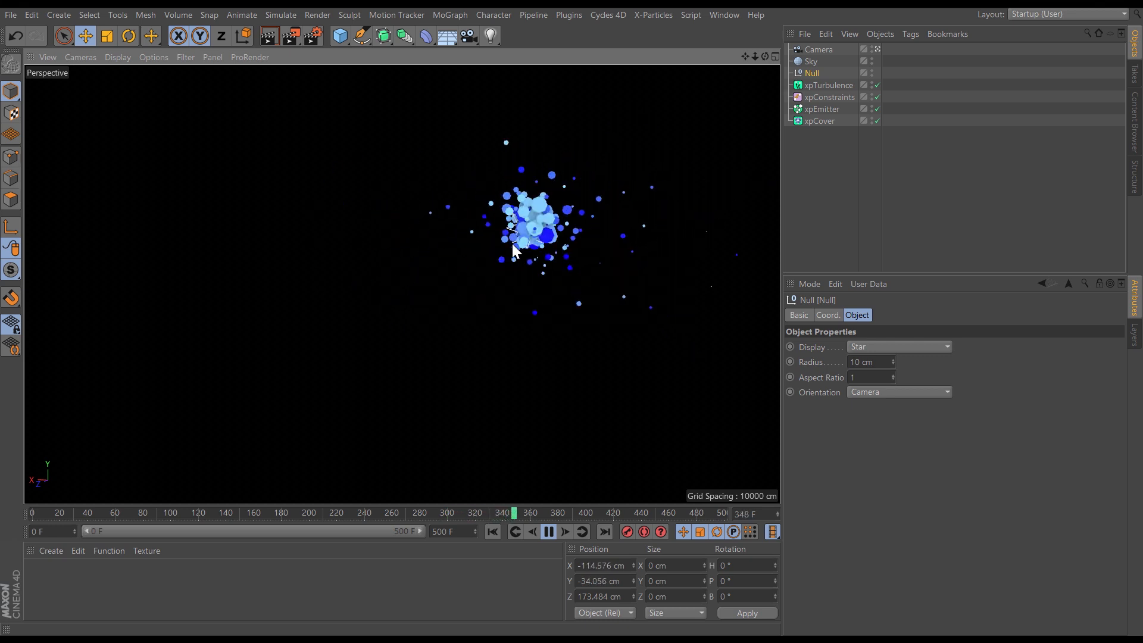
drag(527, 252, 339, 268)
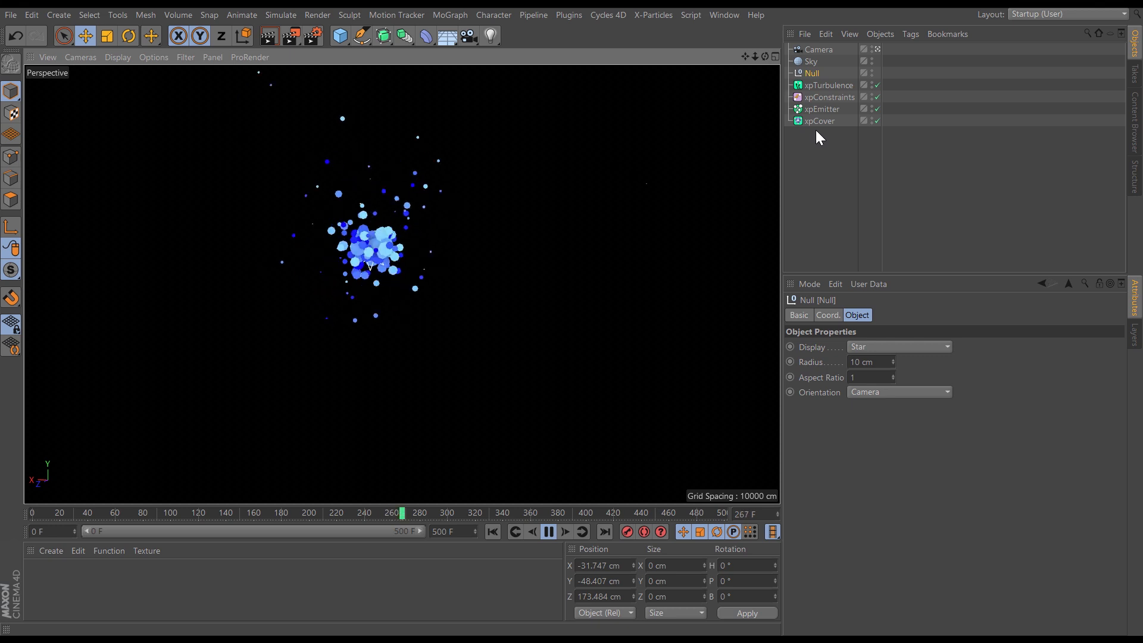
Step: Enable Friction in xpConstraints
click(820, 98)
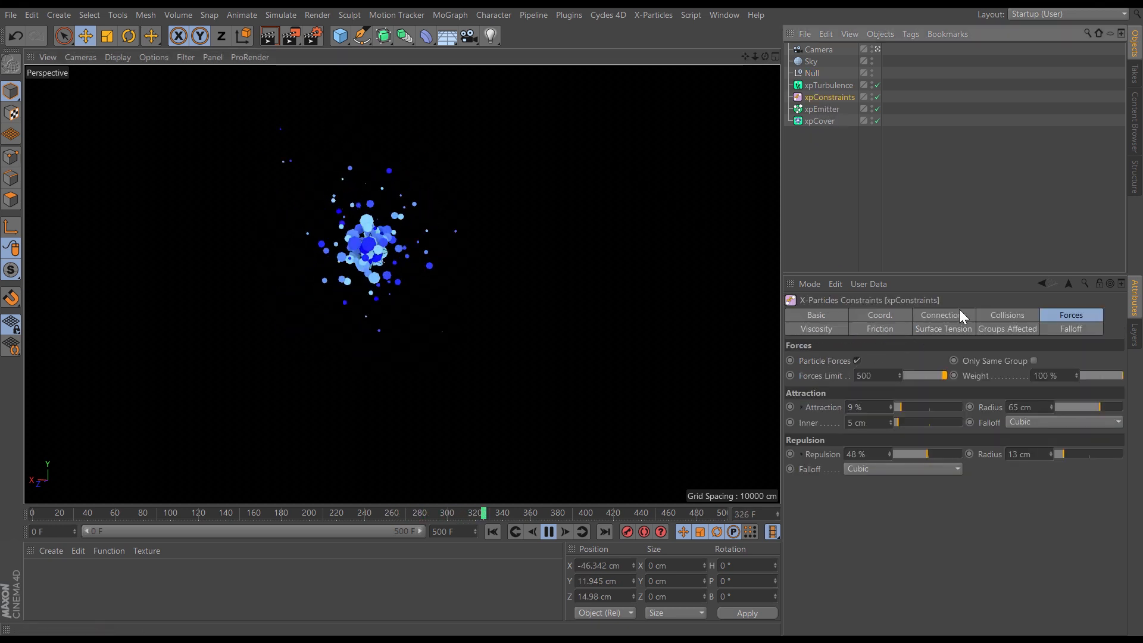
click(886, 328)
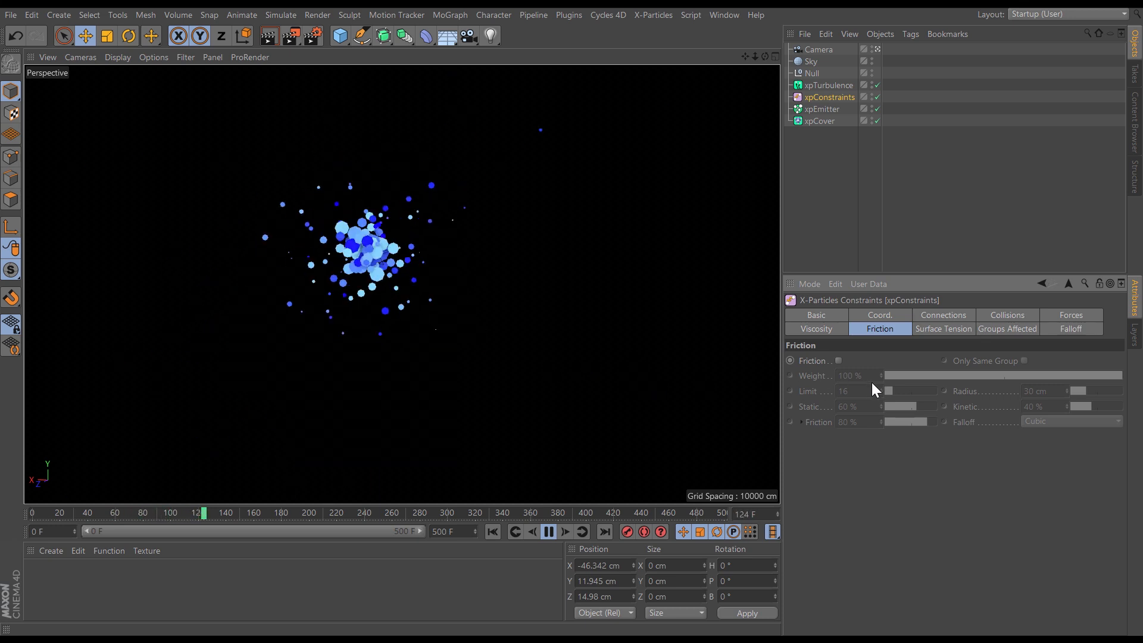
click(838, 361)
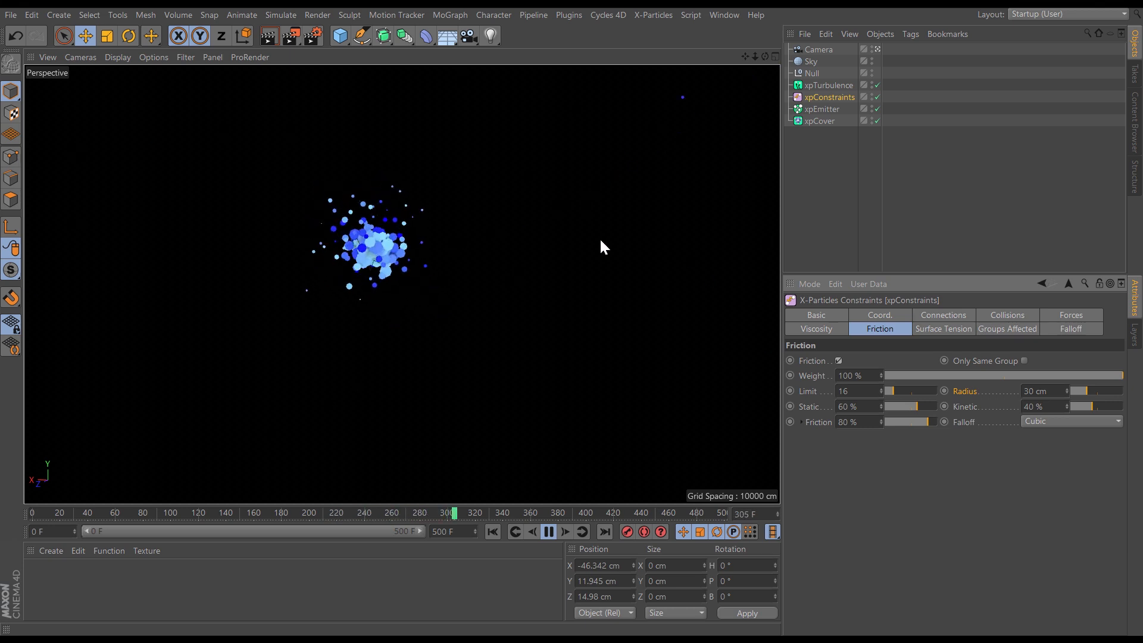
Step: Move the Null back and forth to test friction on the cluster, leaving it at about X -41 cm, Y -57 cm
click(811, 74)
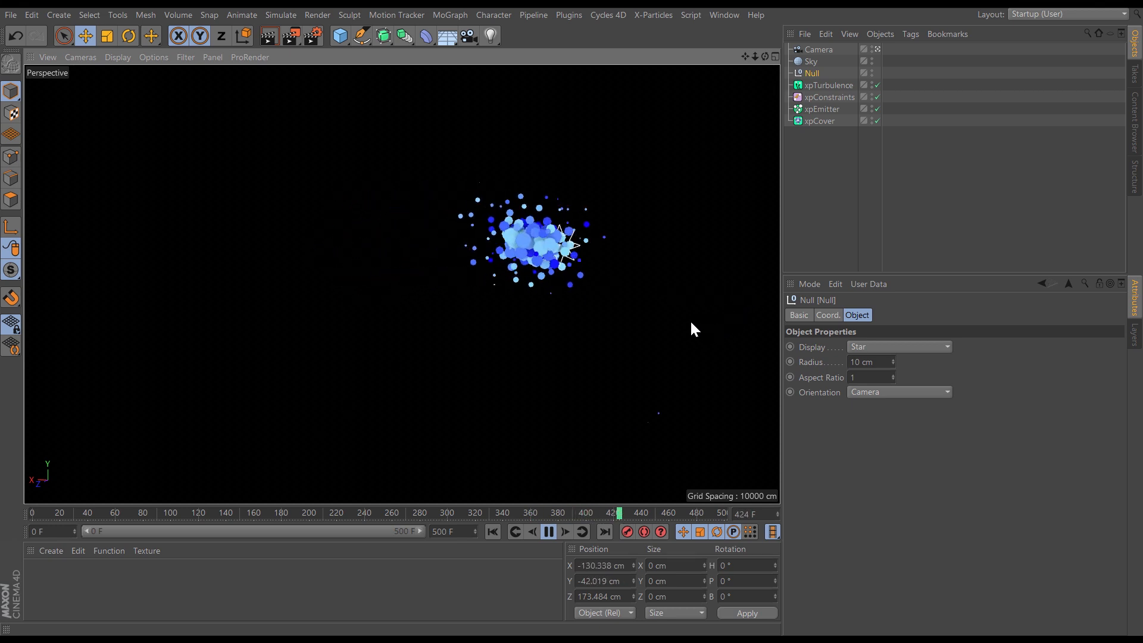
drag(671, 320, 464, 376)
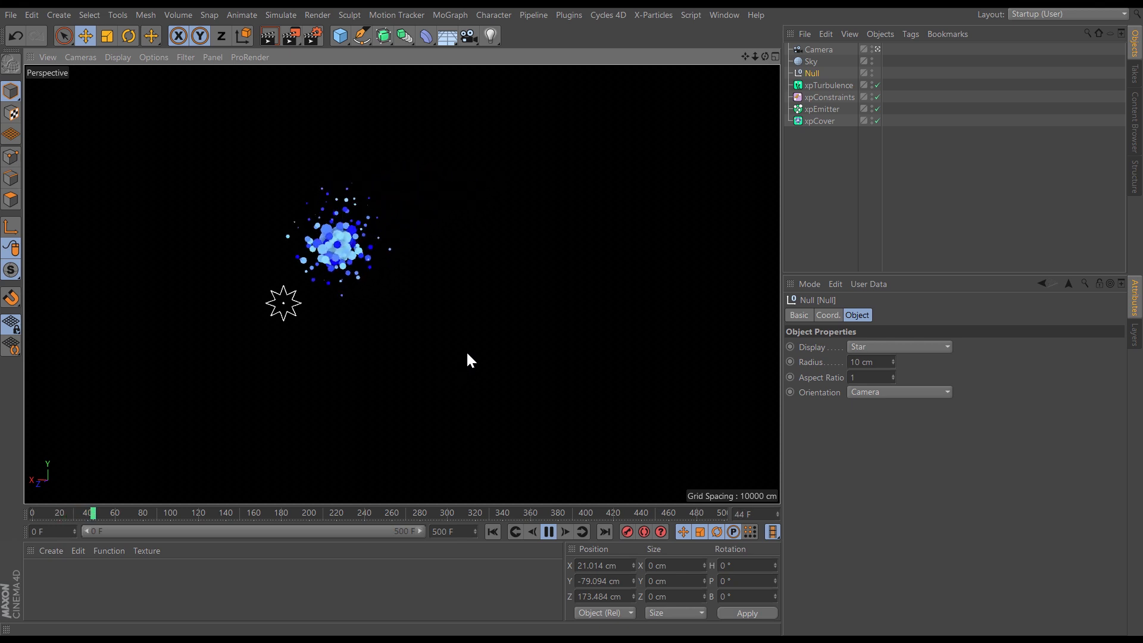
drag(468, 340, 571, 316)
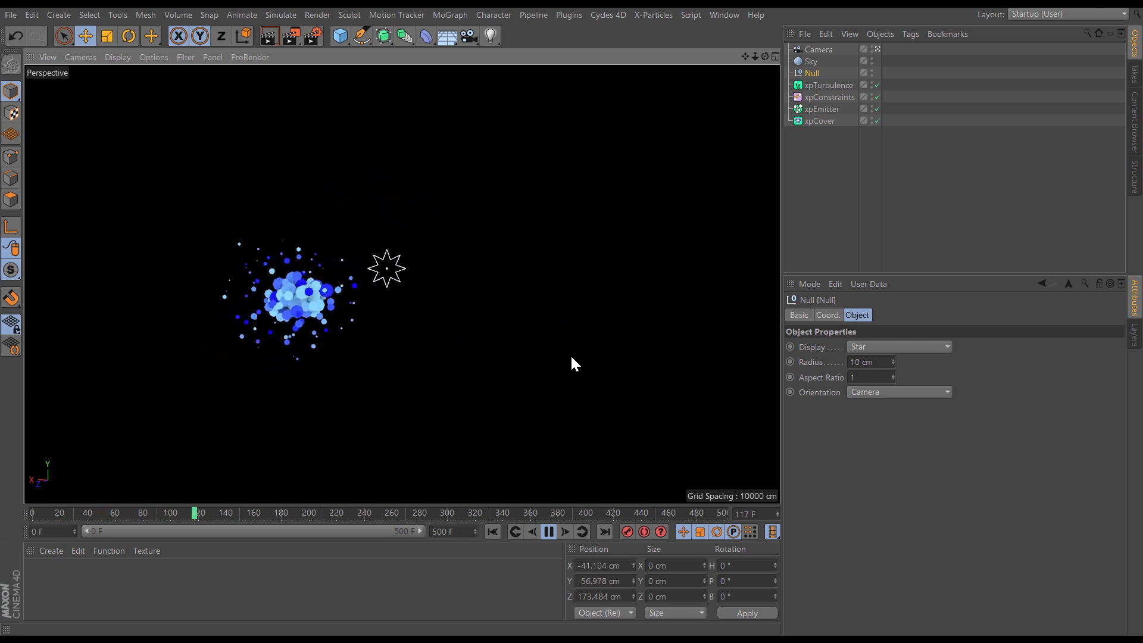
Step: Lower the friction Weight of xpConstraints to 33 %
click(829, 97)
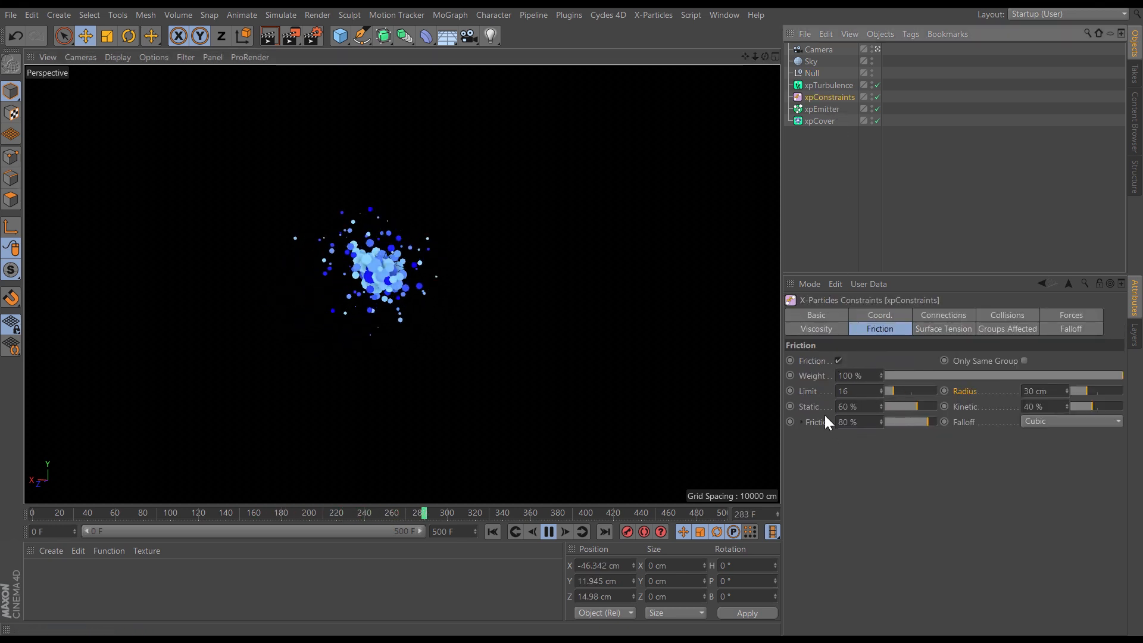
click(1094, 375)
drag(1055, 376, 1027, 381)
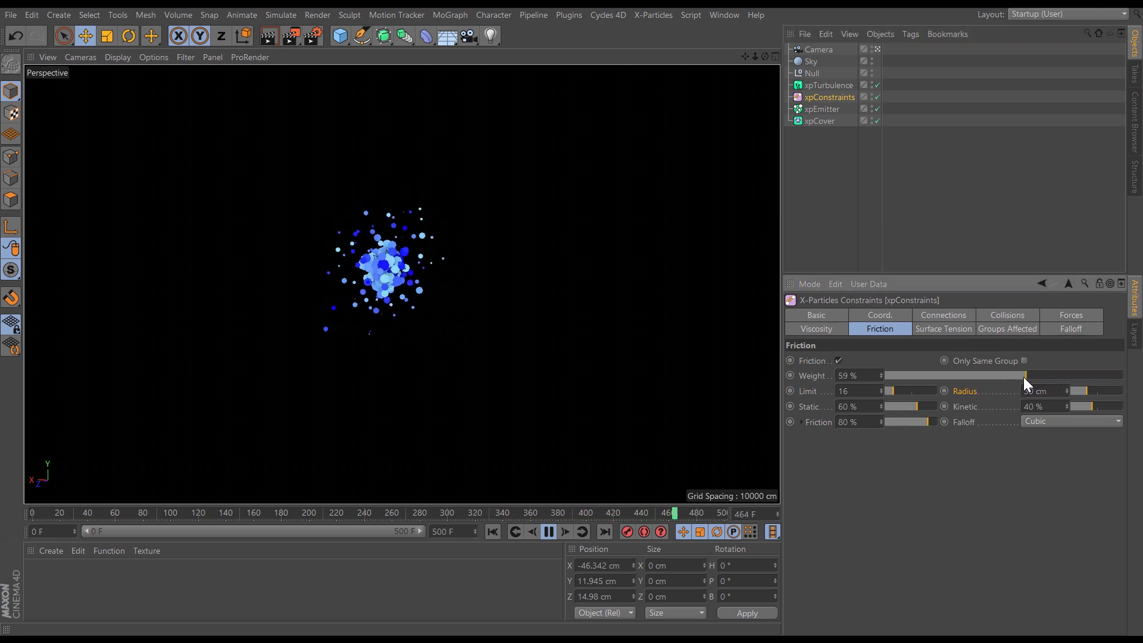
drag(1024, 373, 966, 381)
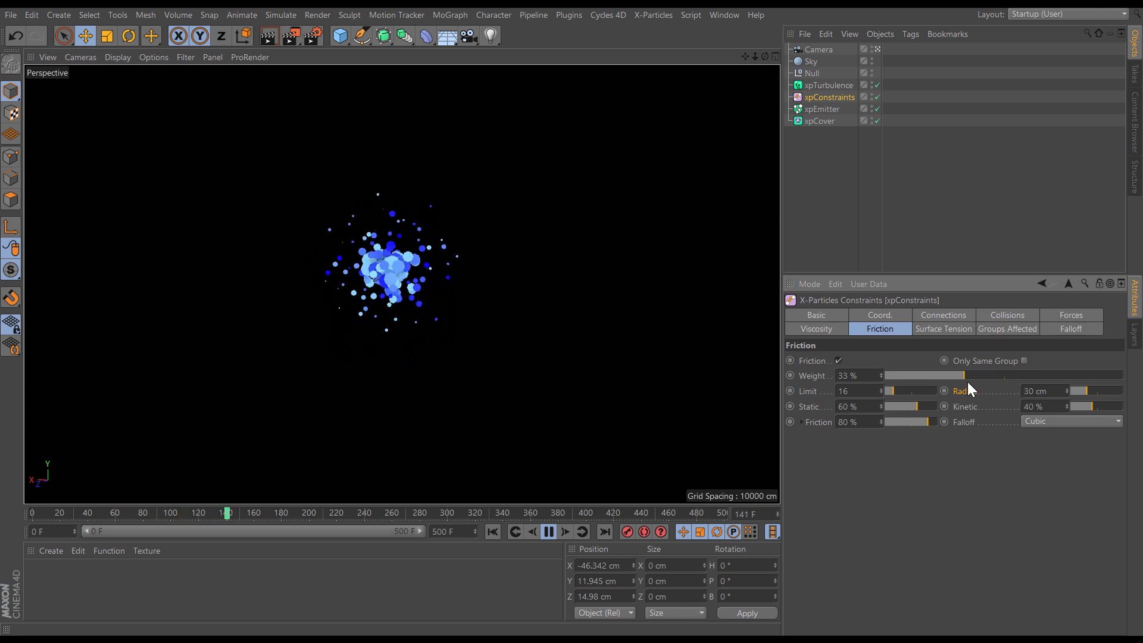
Step: Move the Null to about X -126 cm, then across to about X 52 cm, Y -86 cm to test the reduced friction
click(812, 73)
drag(509, 298, 617, 304)
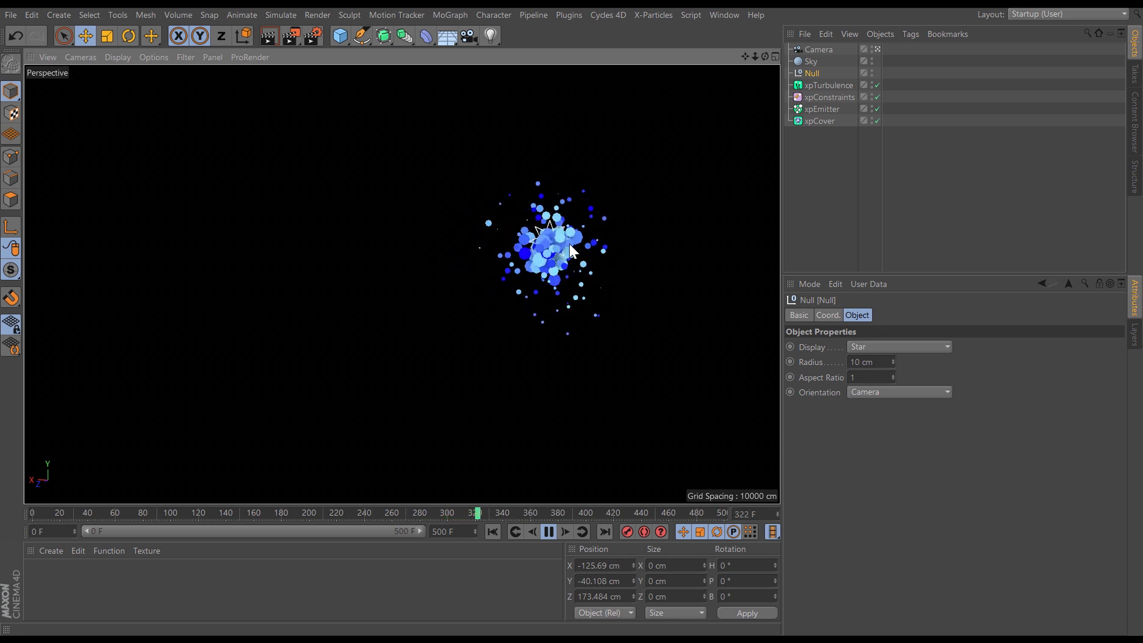
drag(570, 287, 260, 360)
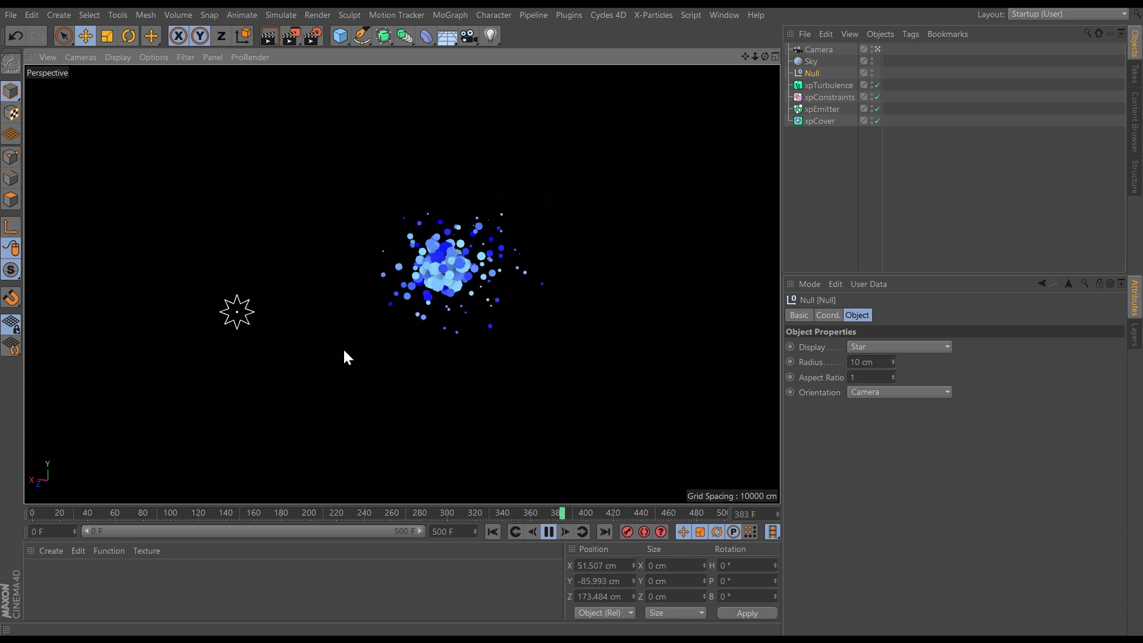
Step: Set the friction Weight to 17 %, move the Null to about X -61 cm, Y -44 cm, and reopen the friction settings
click(829, 97)
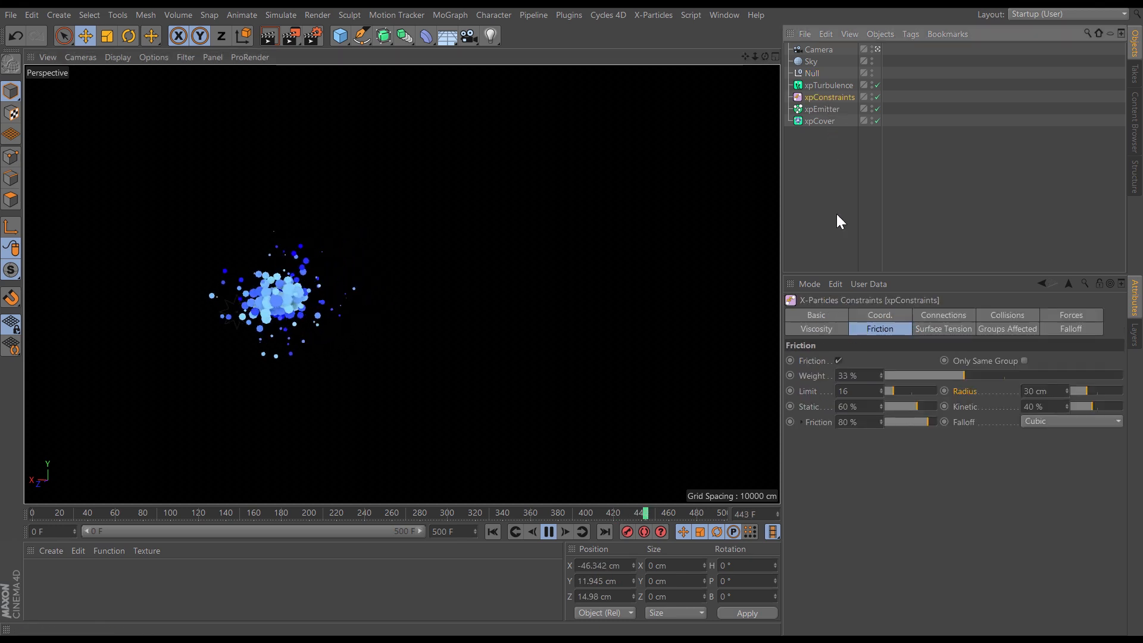
mouse_move(941, 375)
mouse_down()
mouse_move(996, 374)
mouse_move(933, 373)
mouse_move(926, 390)
mouse_up()
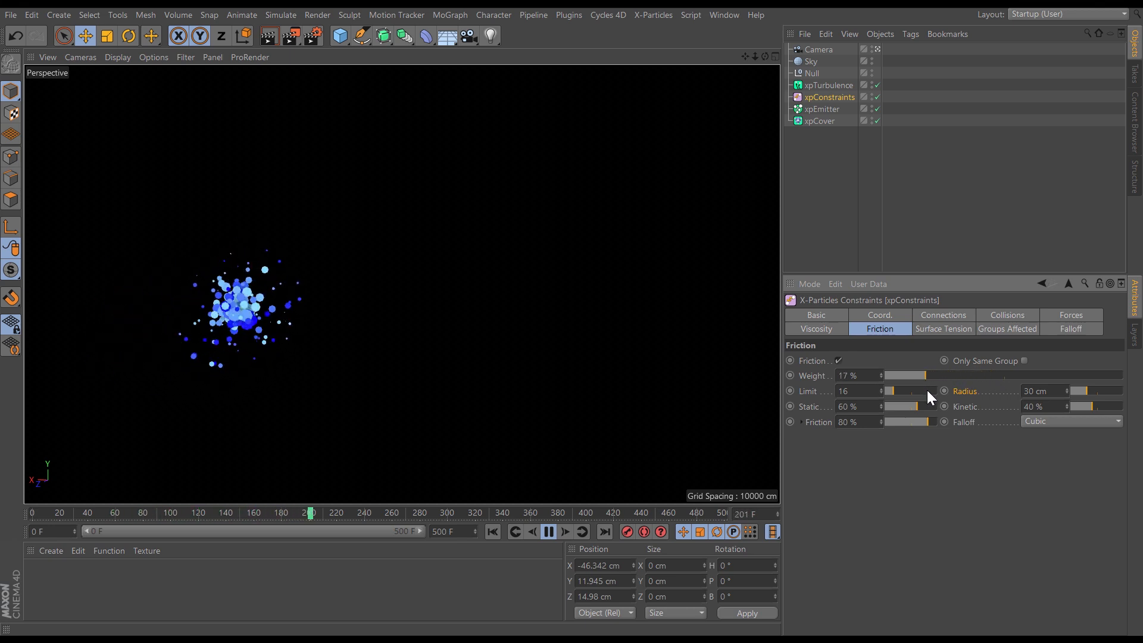
click(819, 71)
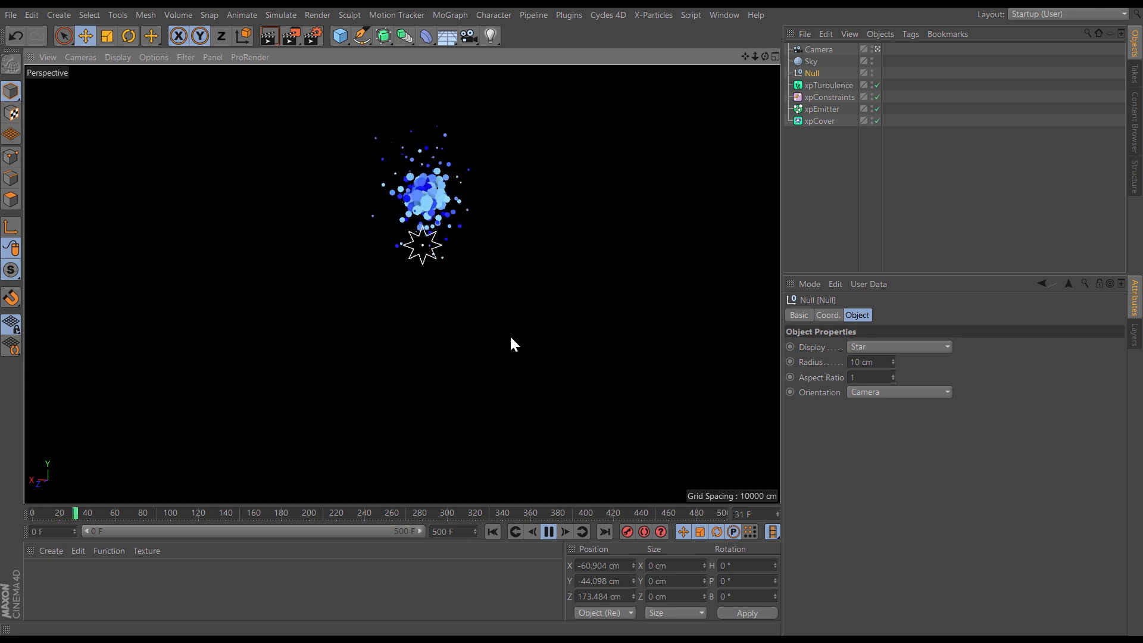
click(828, 97)
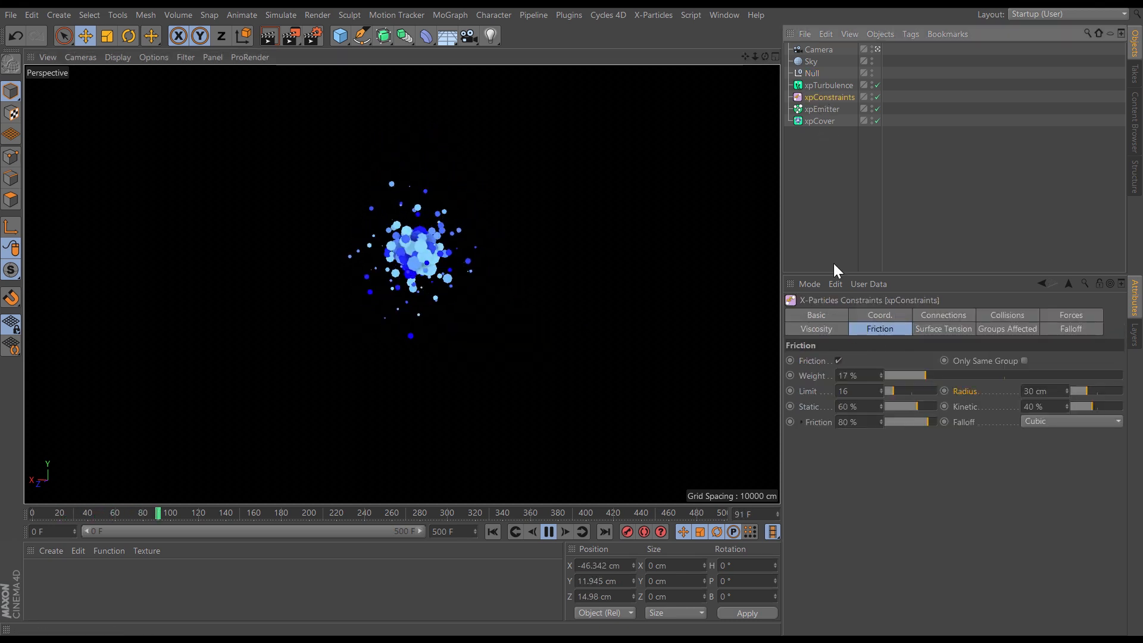